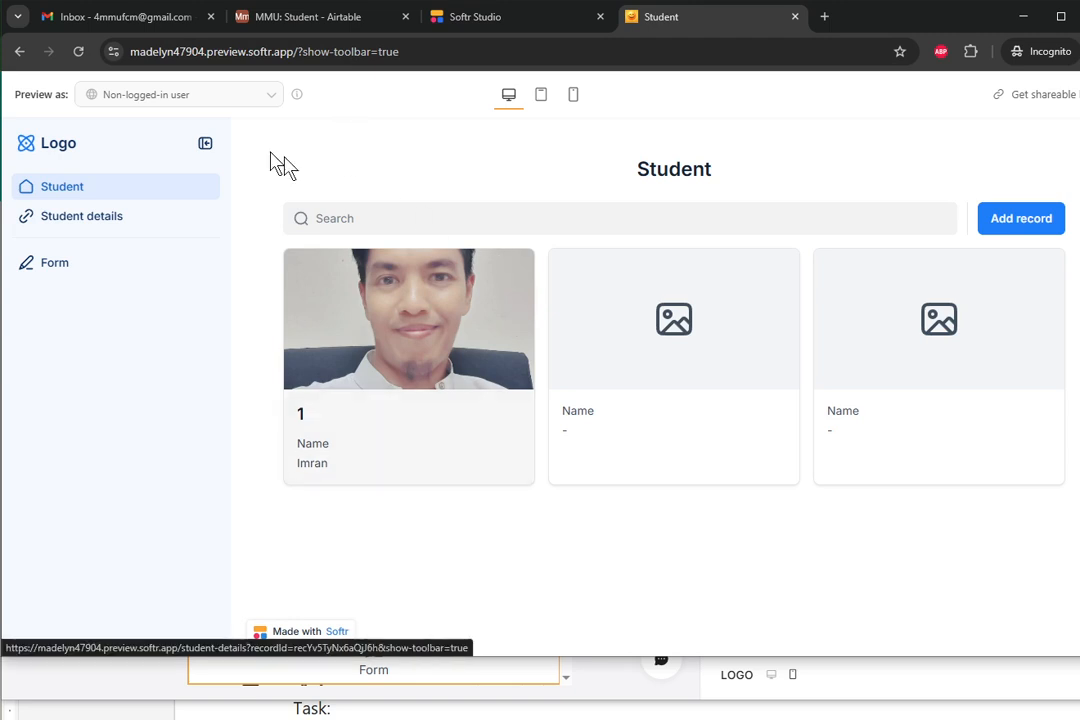
- Reload the Student preview, open Add record, and click into ID and Name to show the required-field errors
left_click(79, 52)
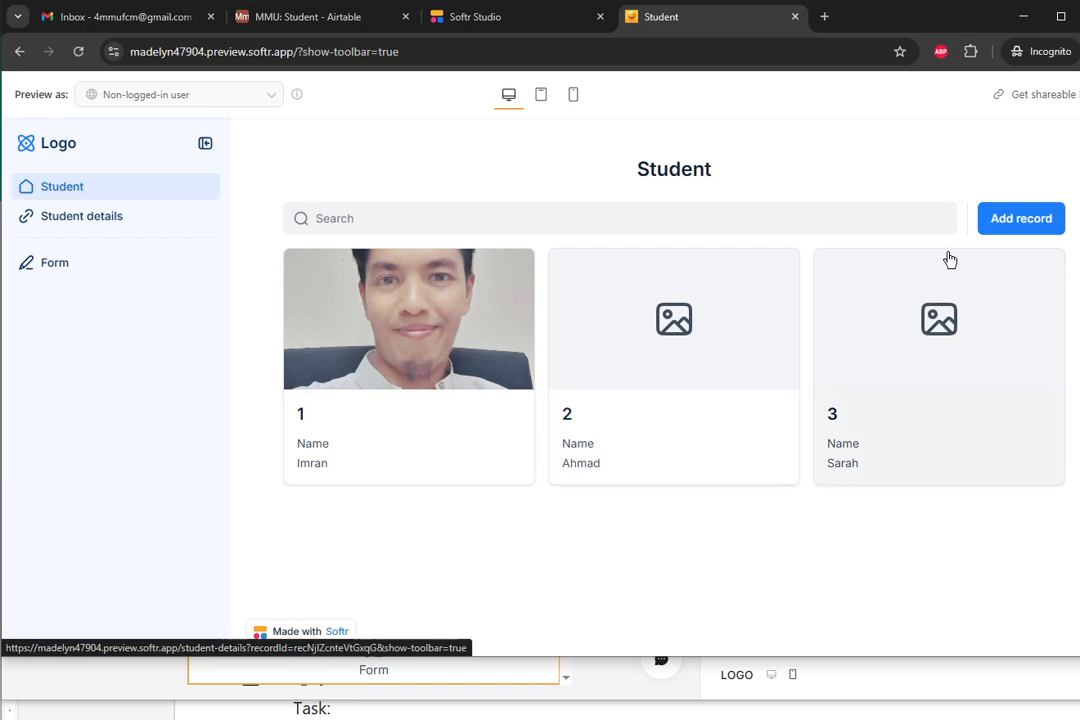
left_click(1003, 228)
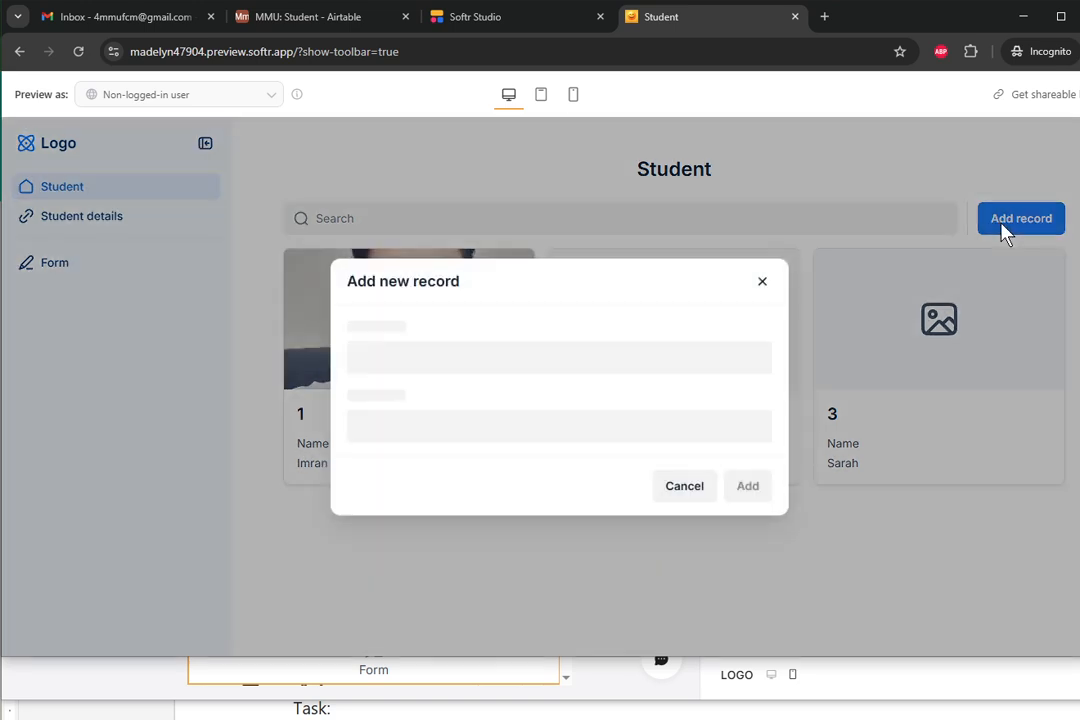
left_click(612, 358)
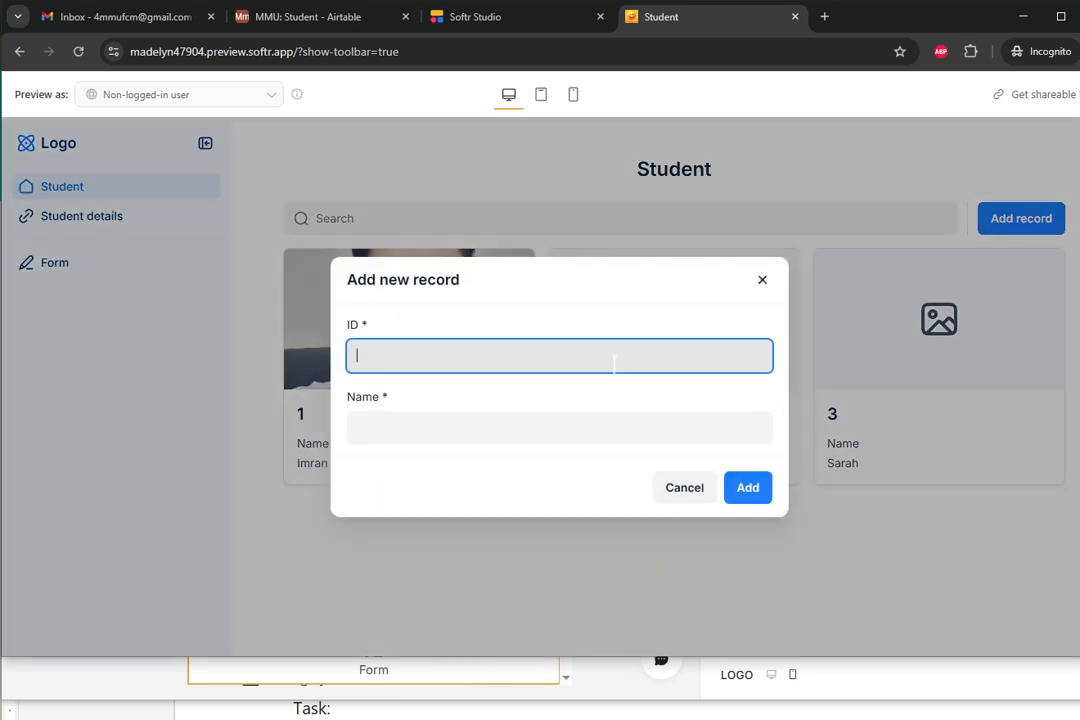
left_click(604, 427)
left_click(588, 353)
left_click(580, 432)
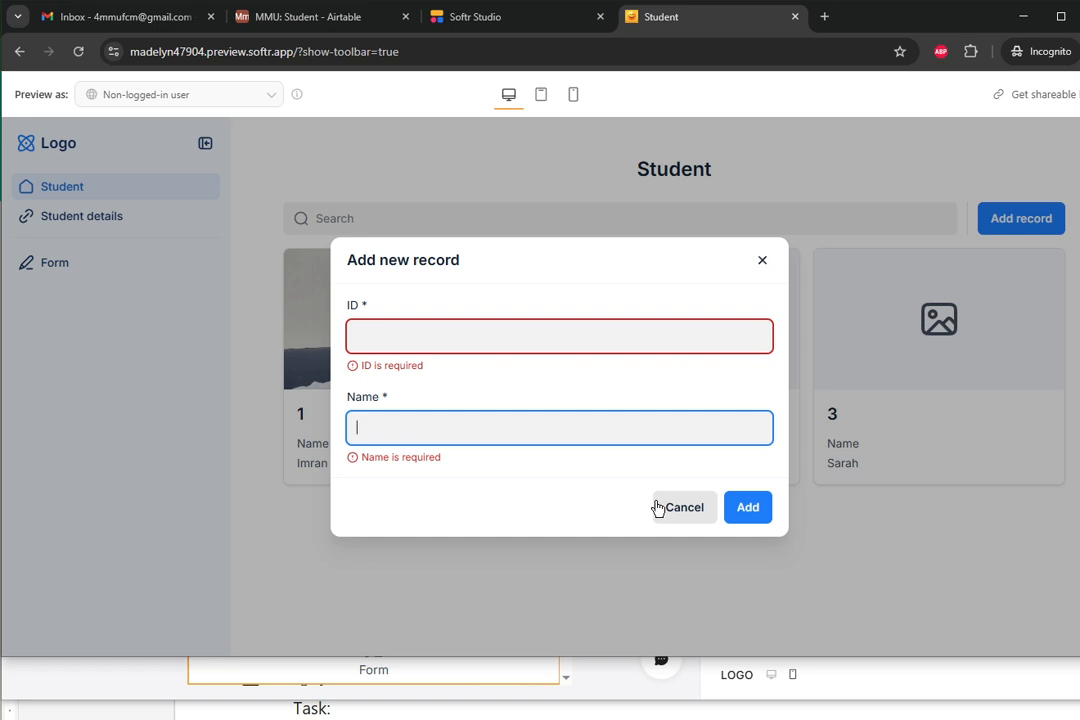
- Return to the Softr Studio editor, close the Publish popover, and view the details block's button actions
left_click(475, 18)
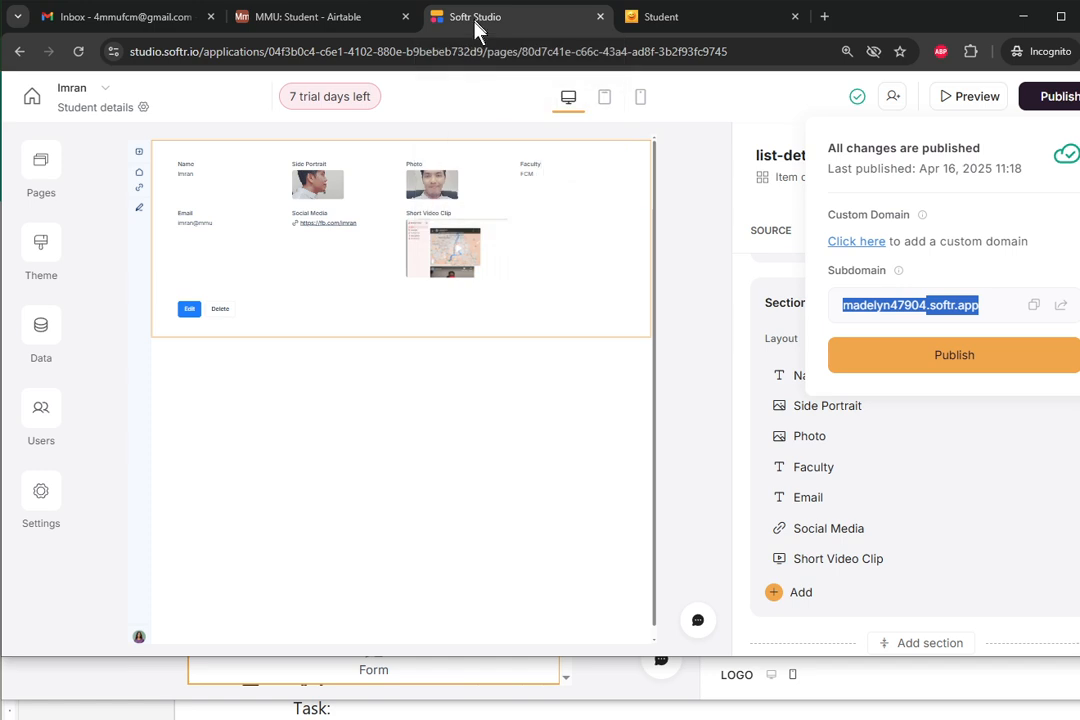
left_click(513, 197)
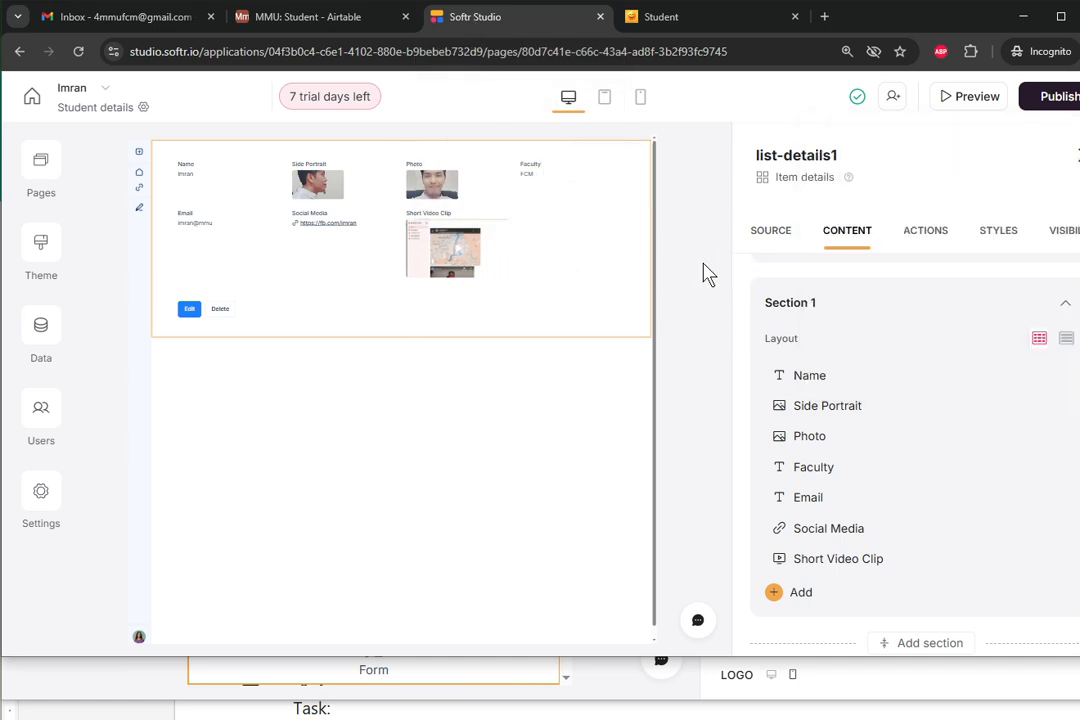
left_click(909, 235)
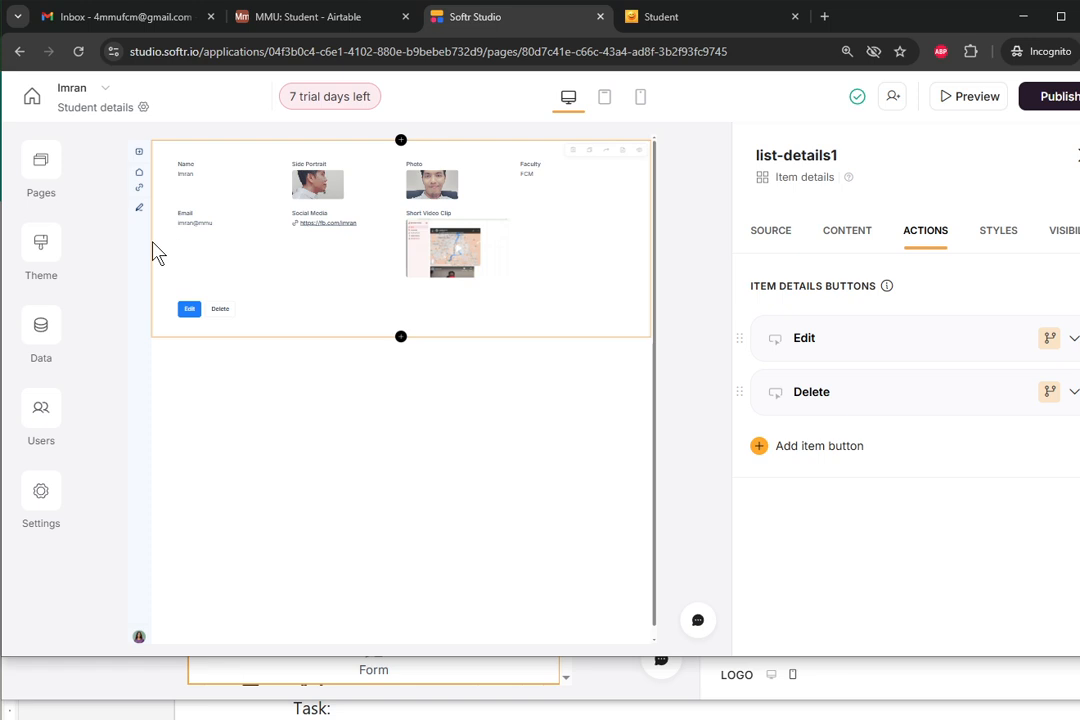
- Switch to the Student page and open its card list block's settings
left_click(52, 174)
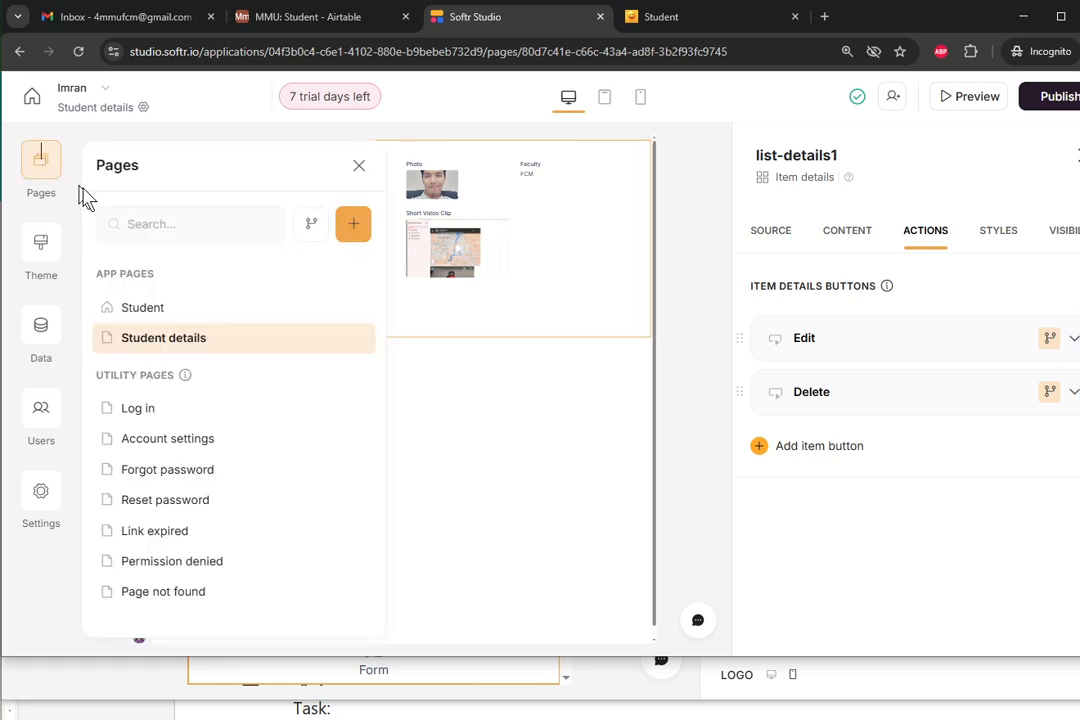
left_click(158, 302)
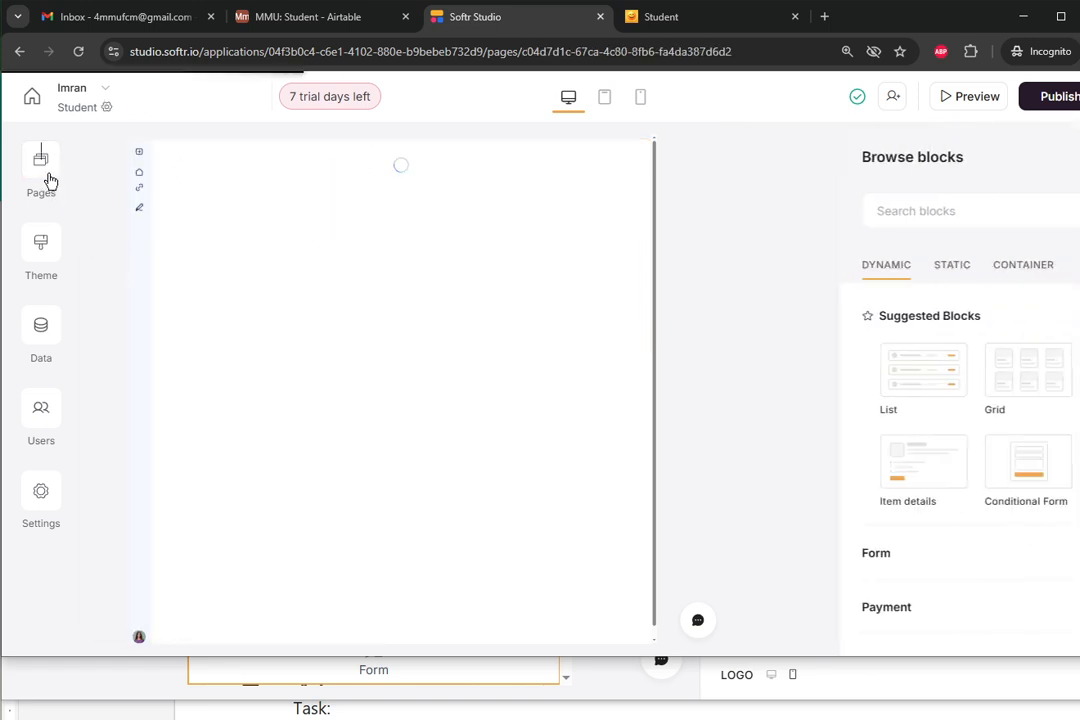
left_click(46, 178)
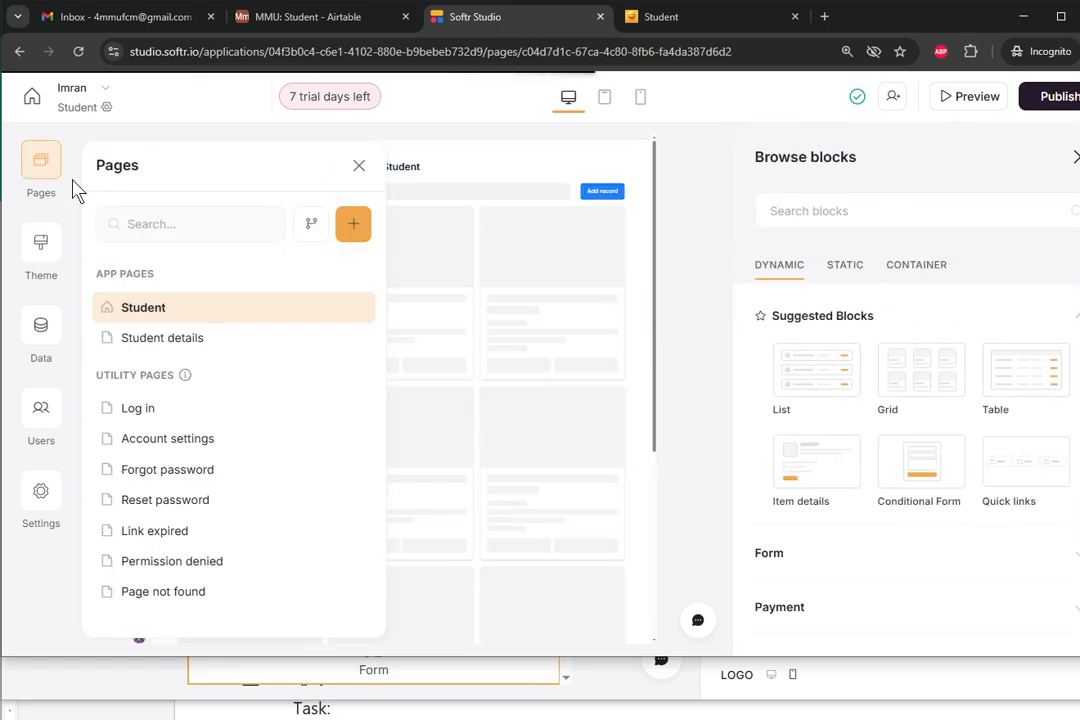
left_click(190, 318)
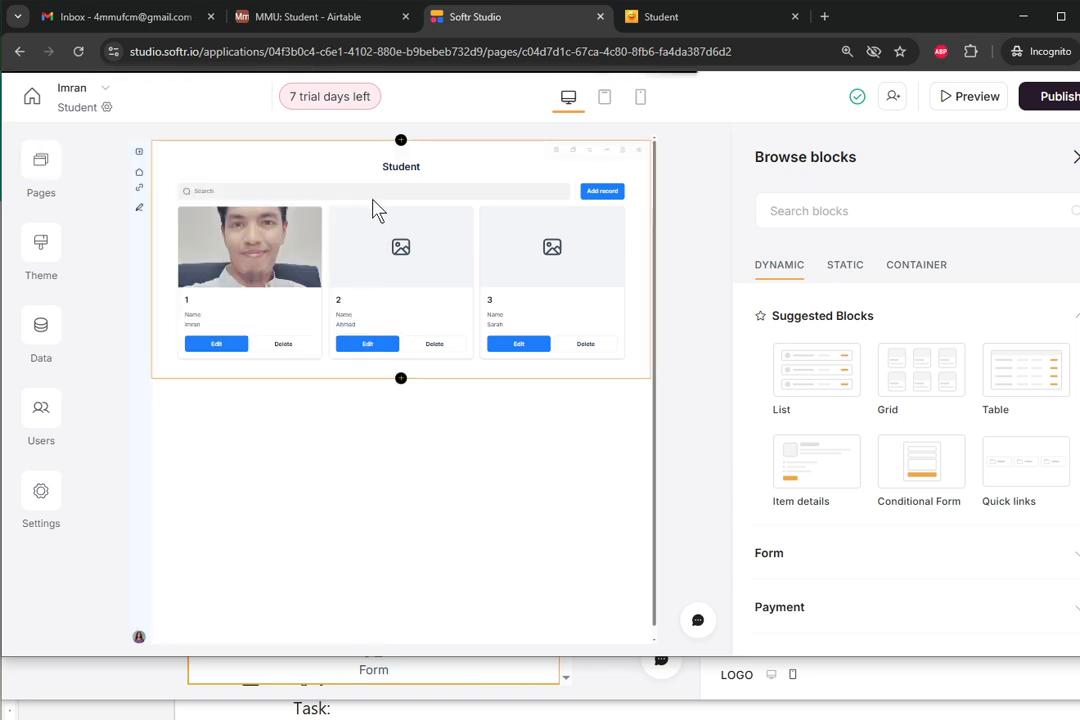
left_click(598, 205)
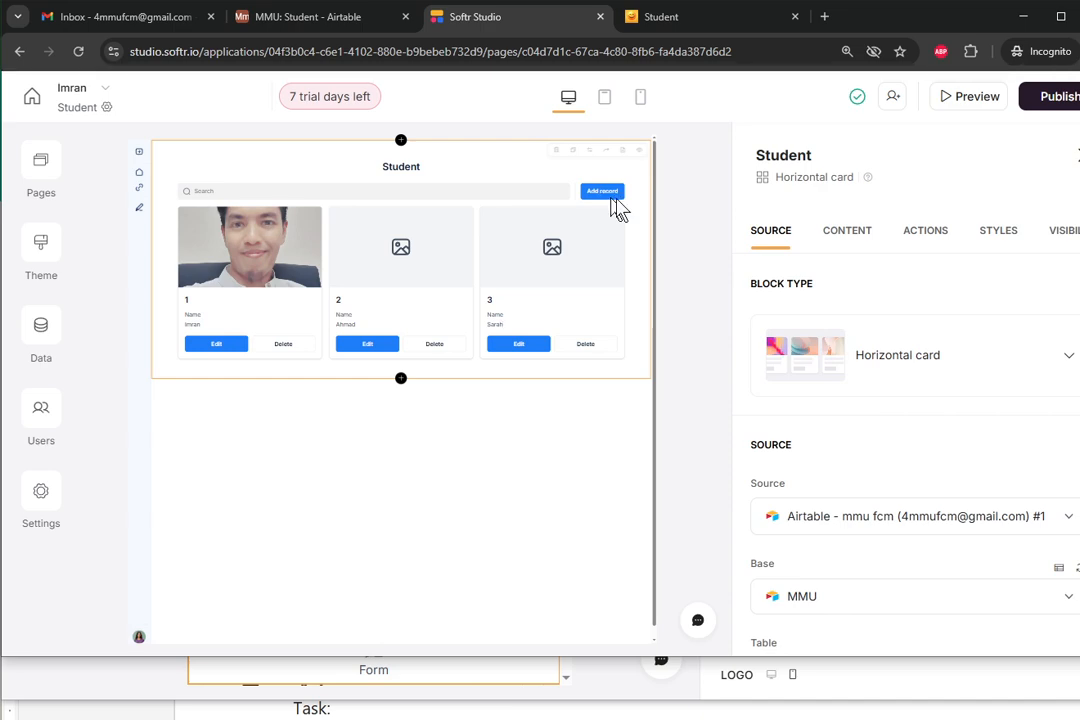
- Confirm the Add record button's visibility is 'All users', then close the block settings
scroll(916, 318, "down", 3)
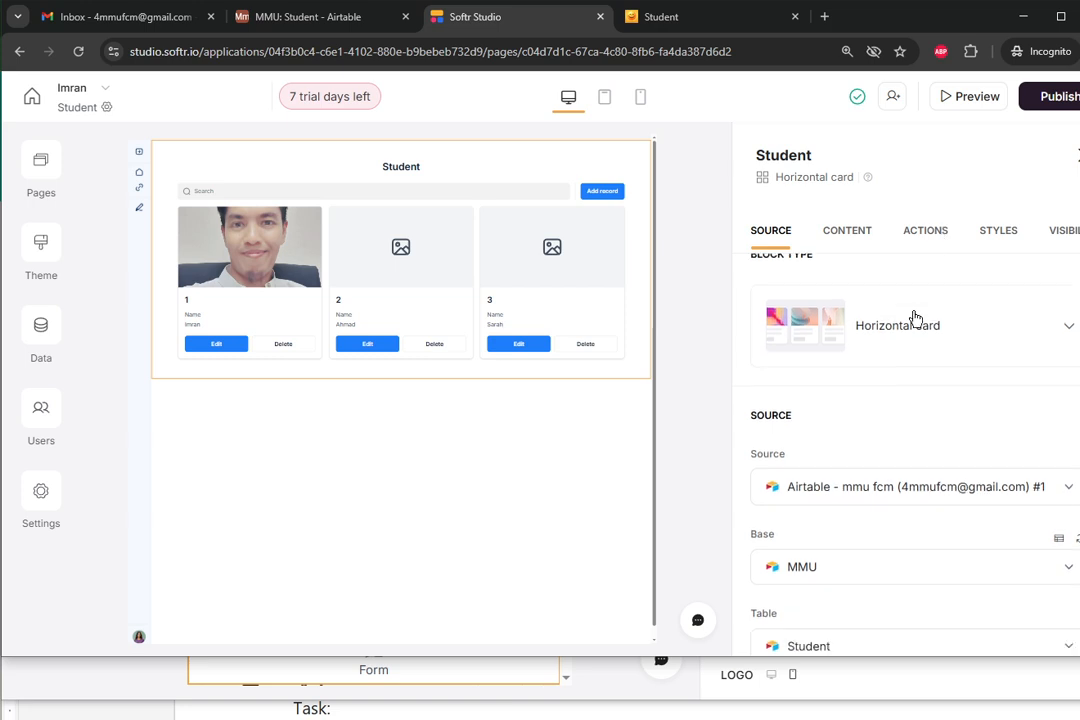
scroll(916, 318, "up", 1)
scroll(888, 285, "up", 1)
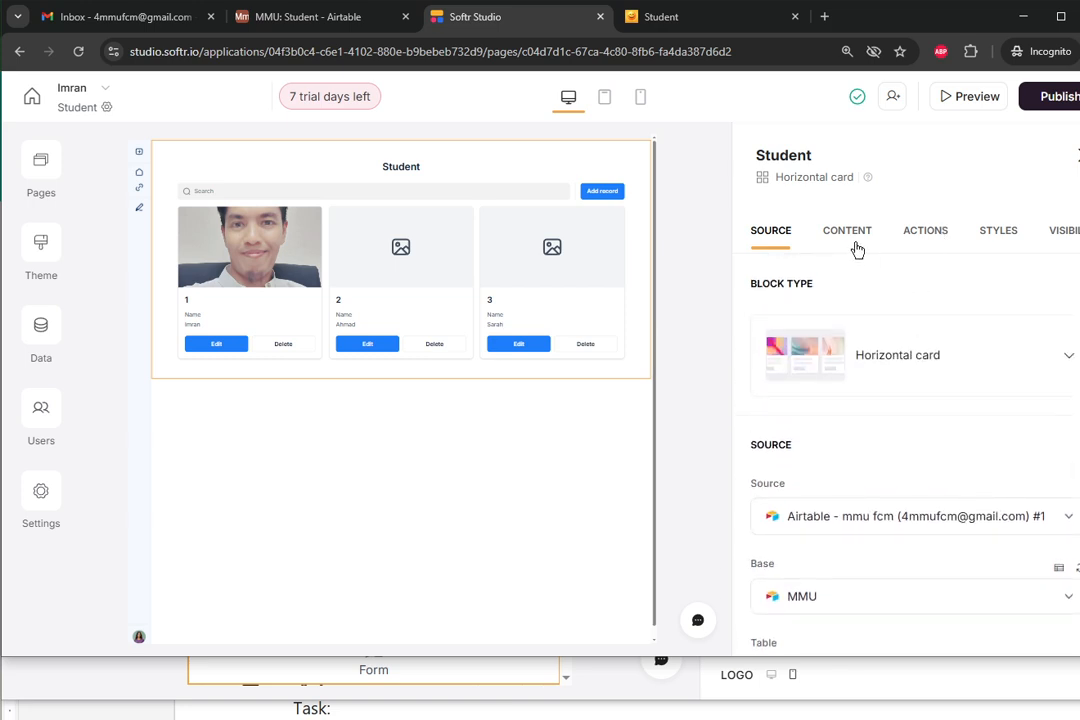
left_click(912, 235)
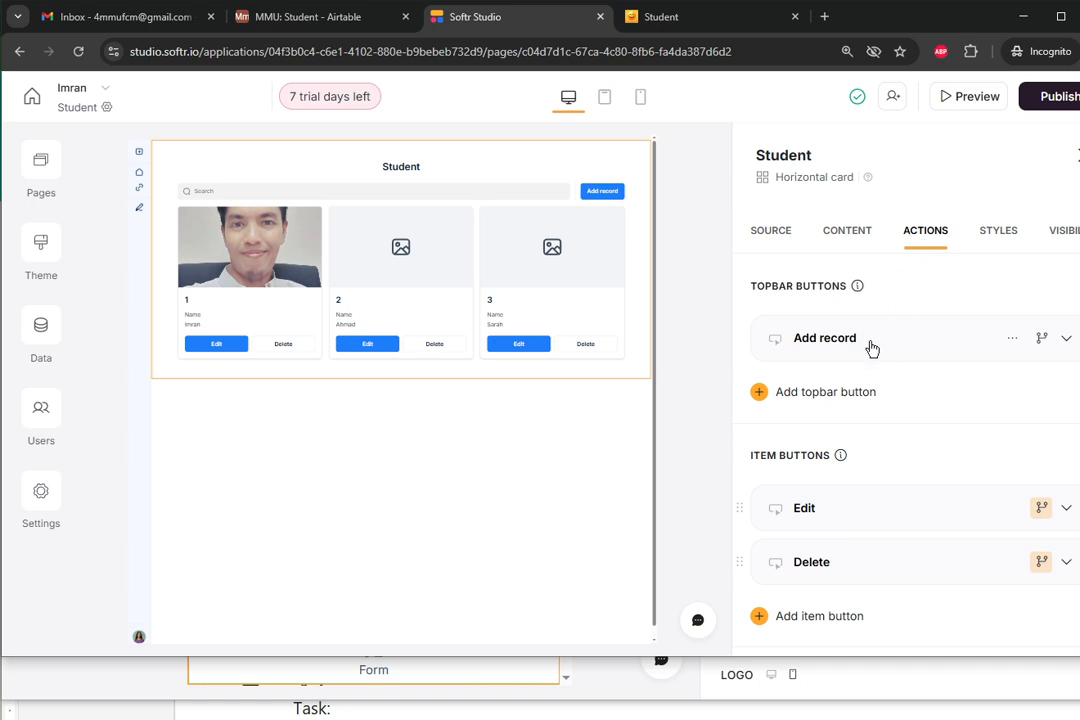
left_click(1042, 343)
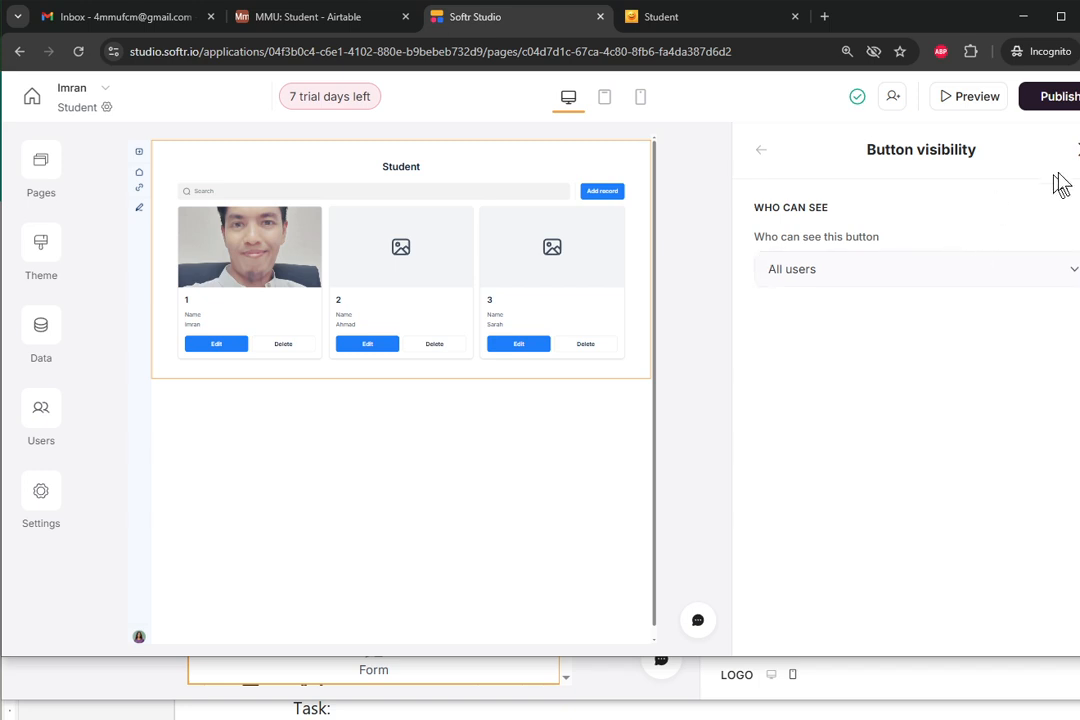
left_click(1077, 152)
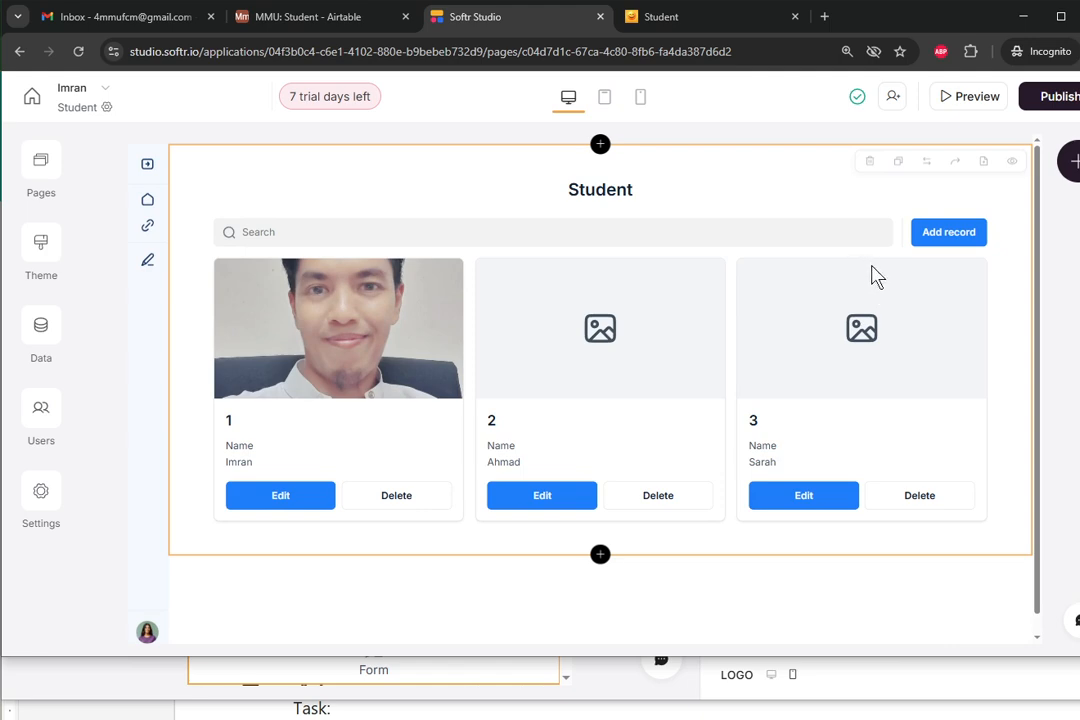
- Select the Student card block and show its Actions tab
left_click(35, 178)
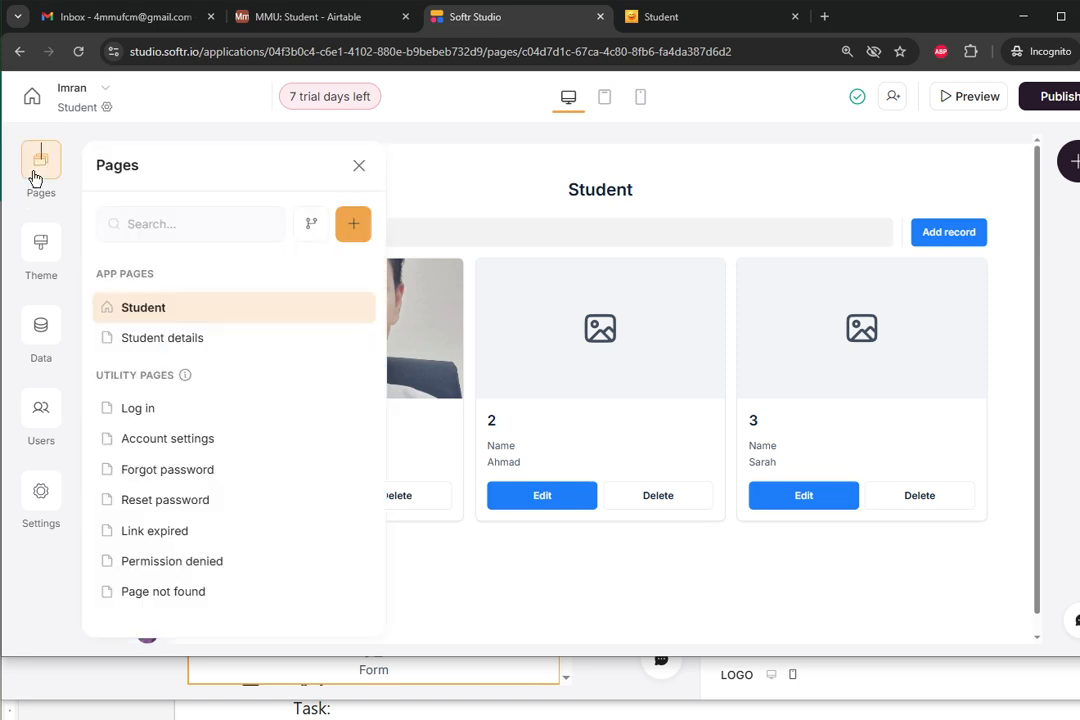
left_click(356, 168)
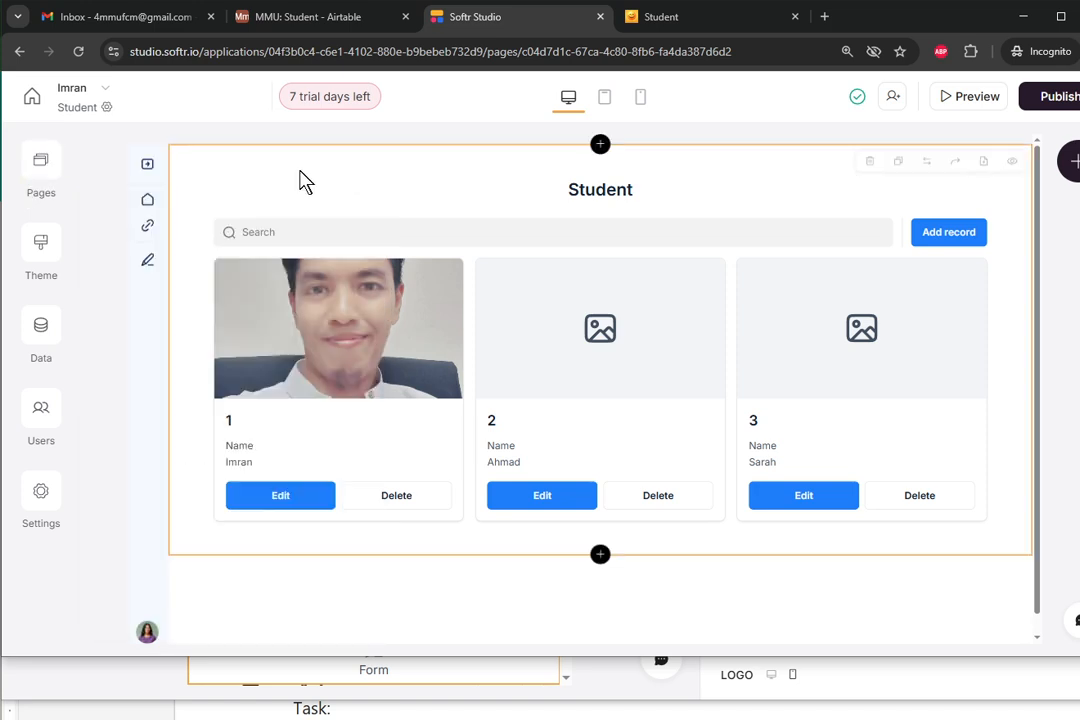
left_click(885, 224)
left_click(910, 235)
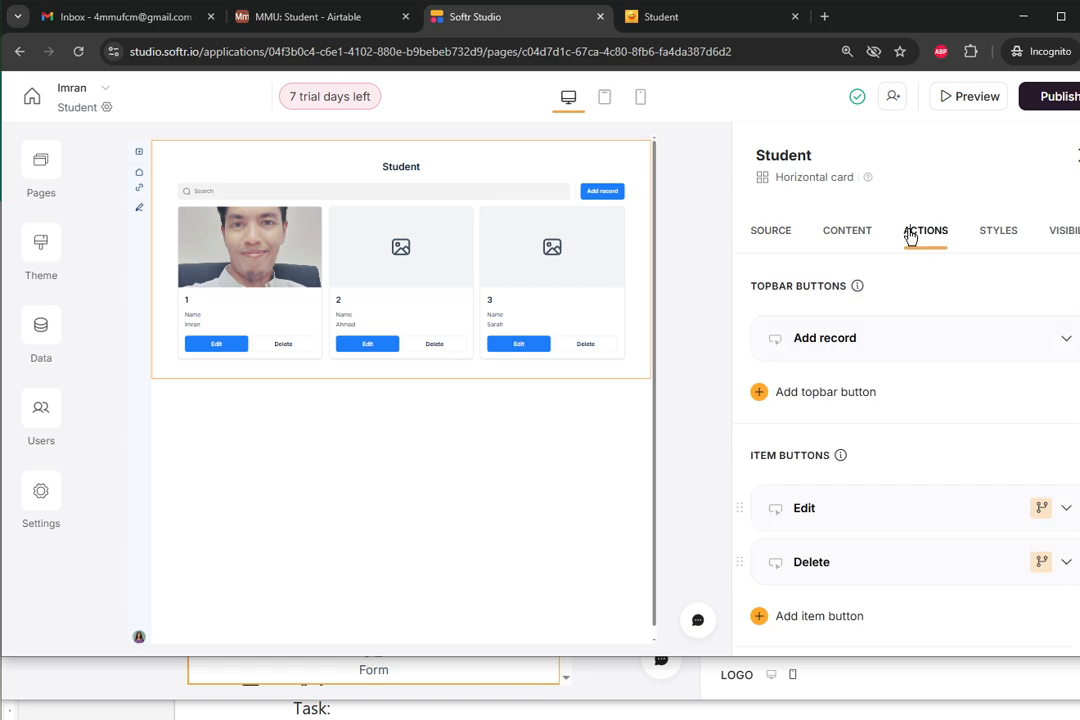
scroll(835, 362, "down", 3)
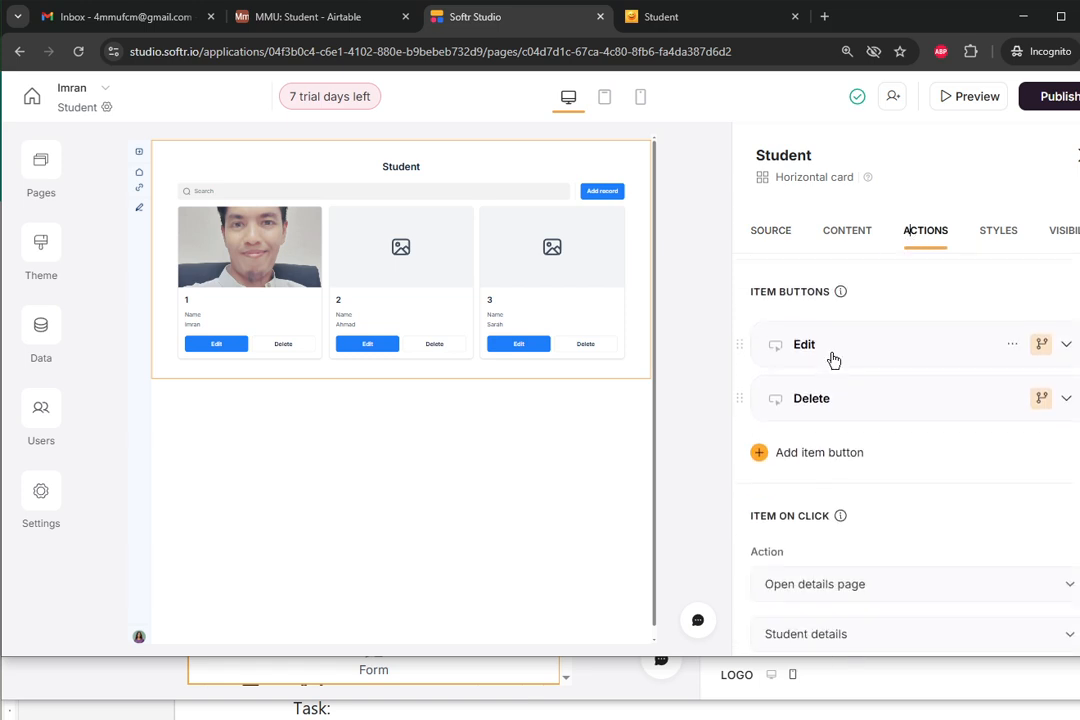
scroll(815, 401, "down", 2)
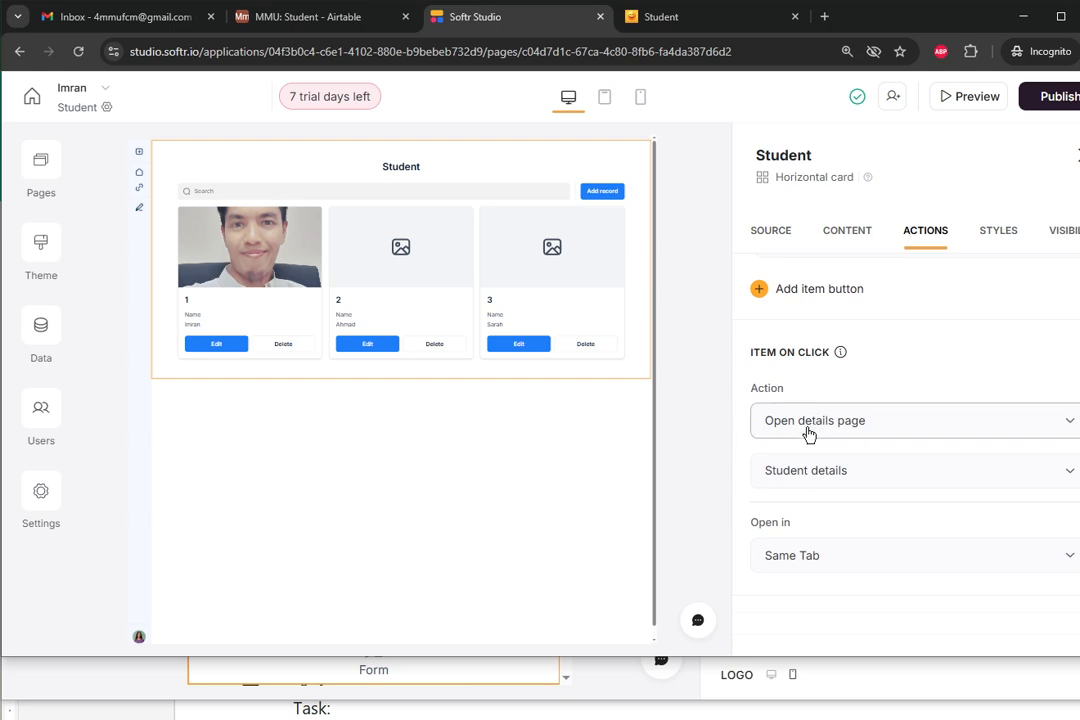
scroll(808, 433, "up", 3)
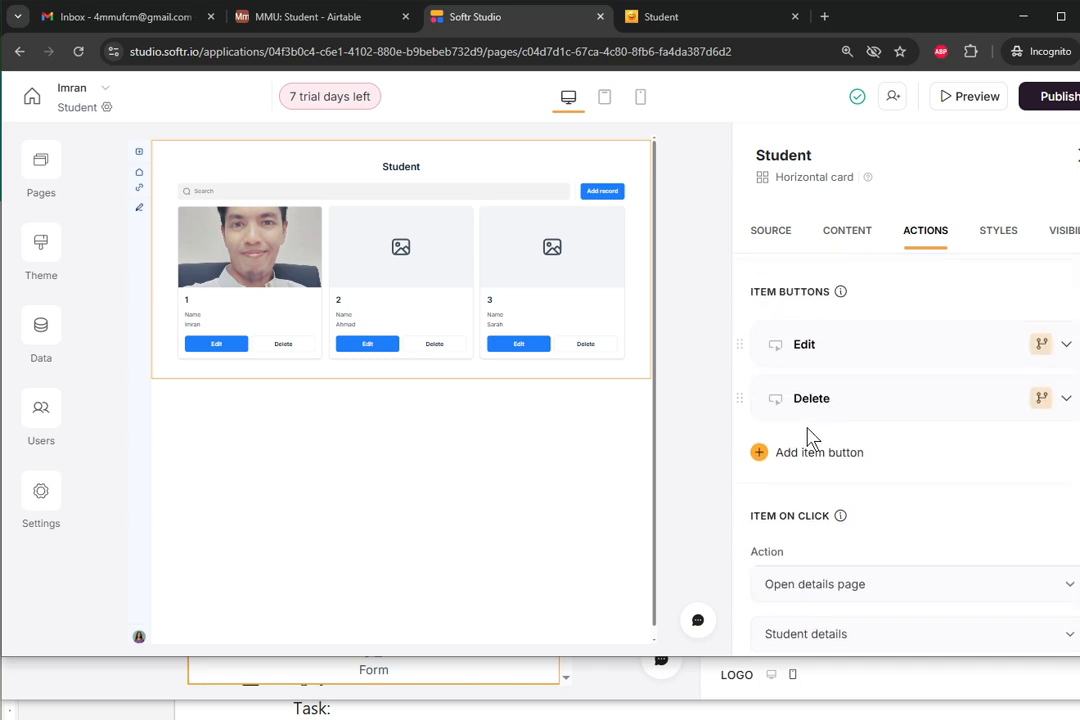
scroll(810, 380, "up", 2)
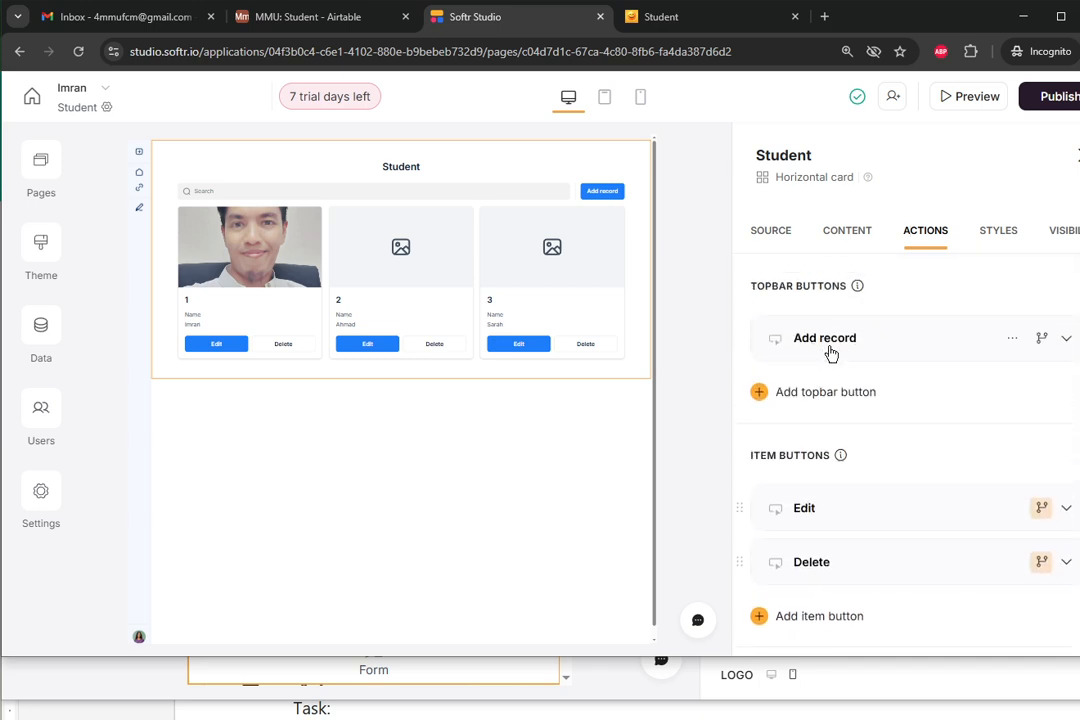
- Expand the Add record topbar button to reveal its form fields ID and Name under 'Add new record'
left_click(829, 340)
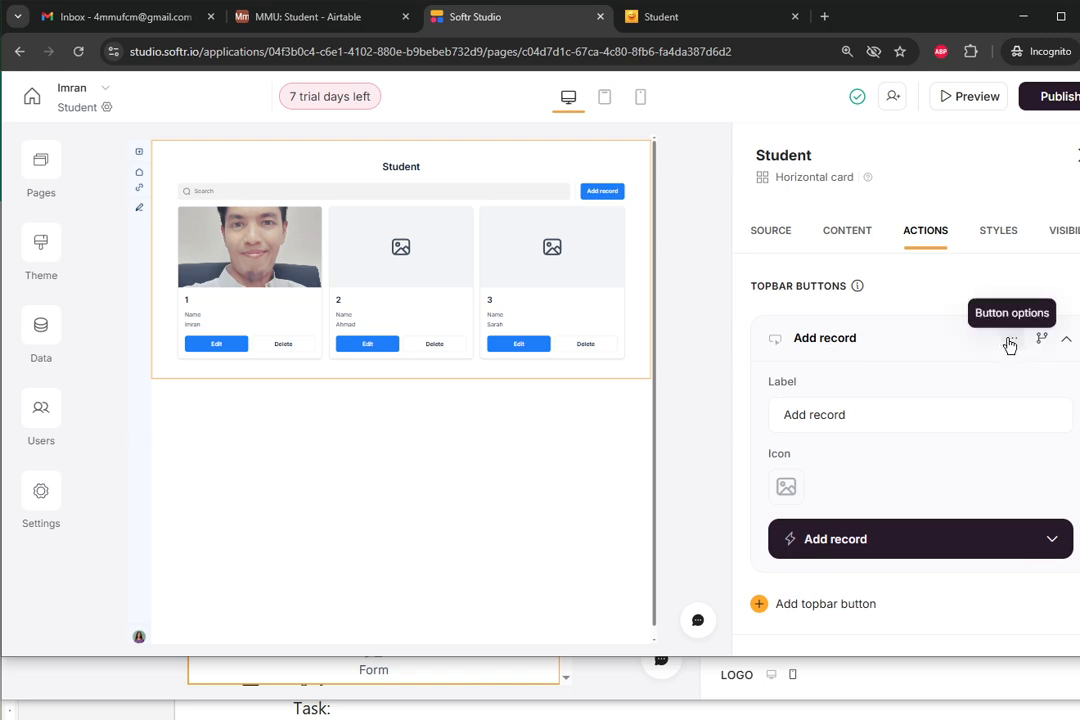
left_click(1010, 340)
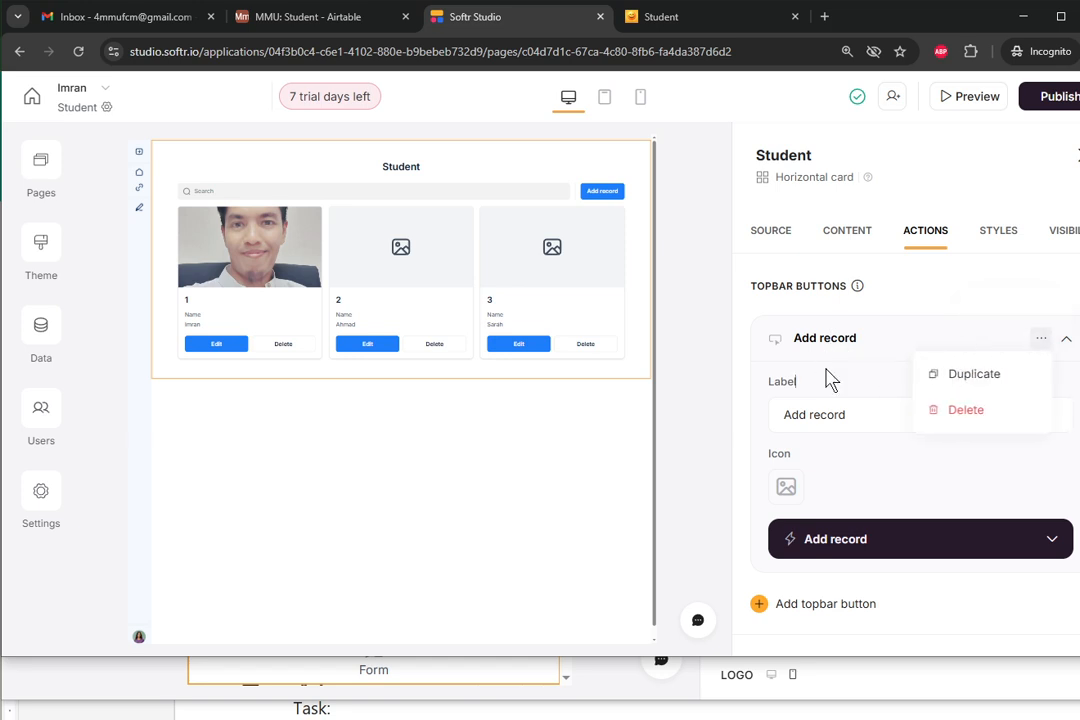
left_click(828, 414)
scroll(828, 477, "down", 1)
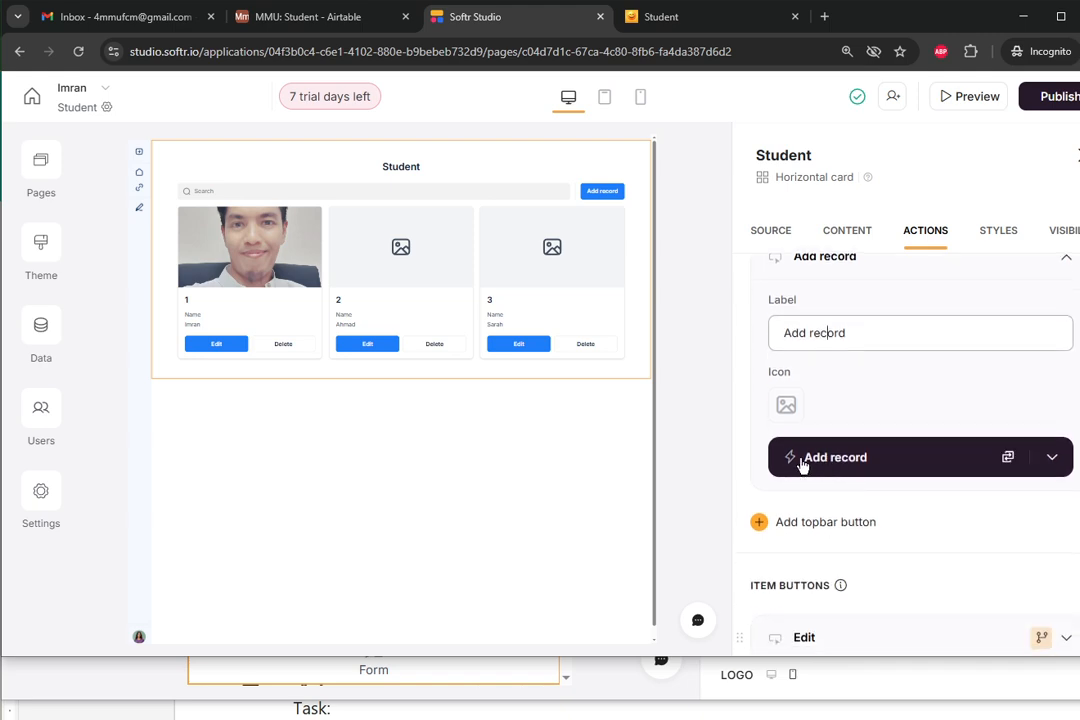
left_click(803, 460)
scroll(806, 452, "down", 2)
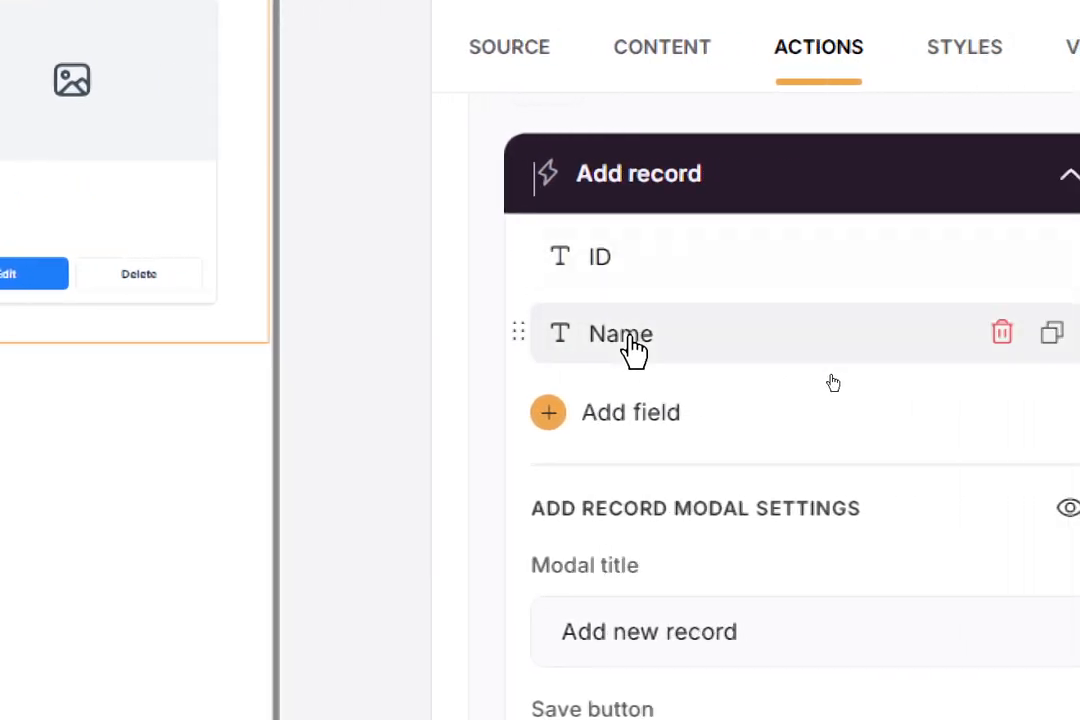
- Add Email, Faculty, Mug Shot, Short Video, Side Portrait and Social Media as input fields on the form
left_click(560, 420)
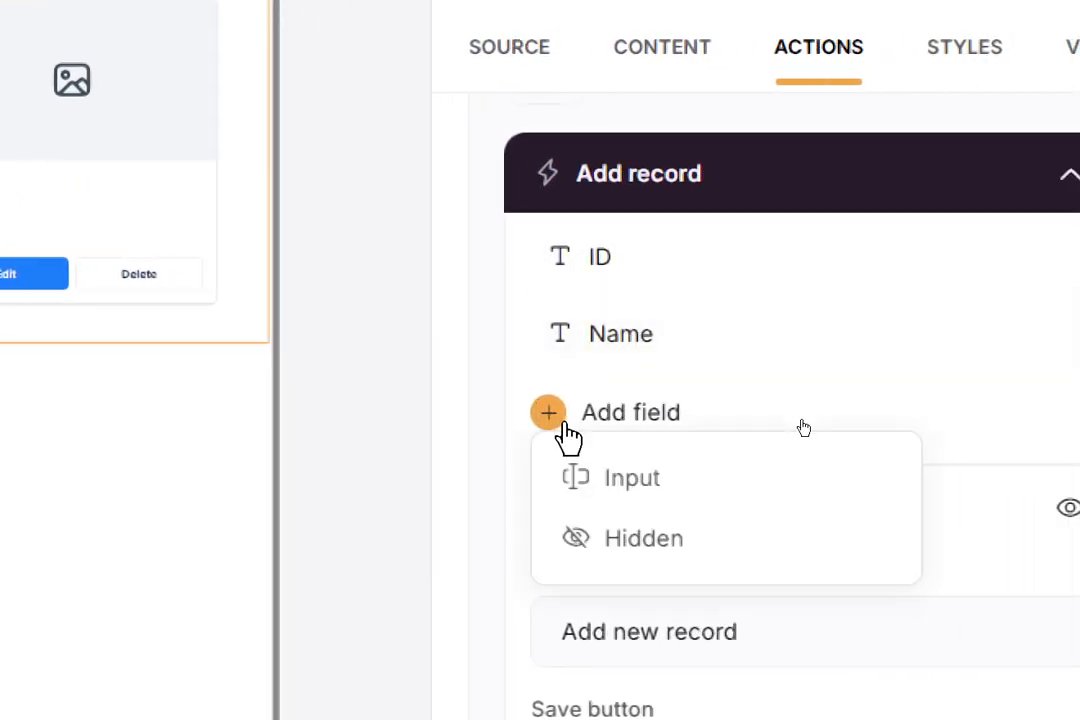
left_click(615, 478)
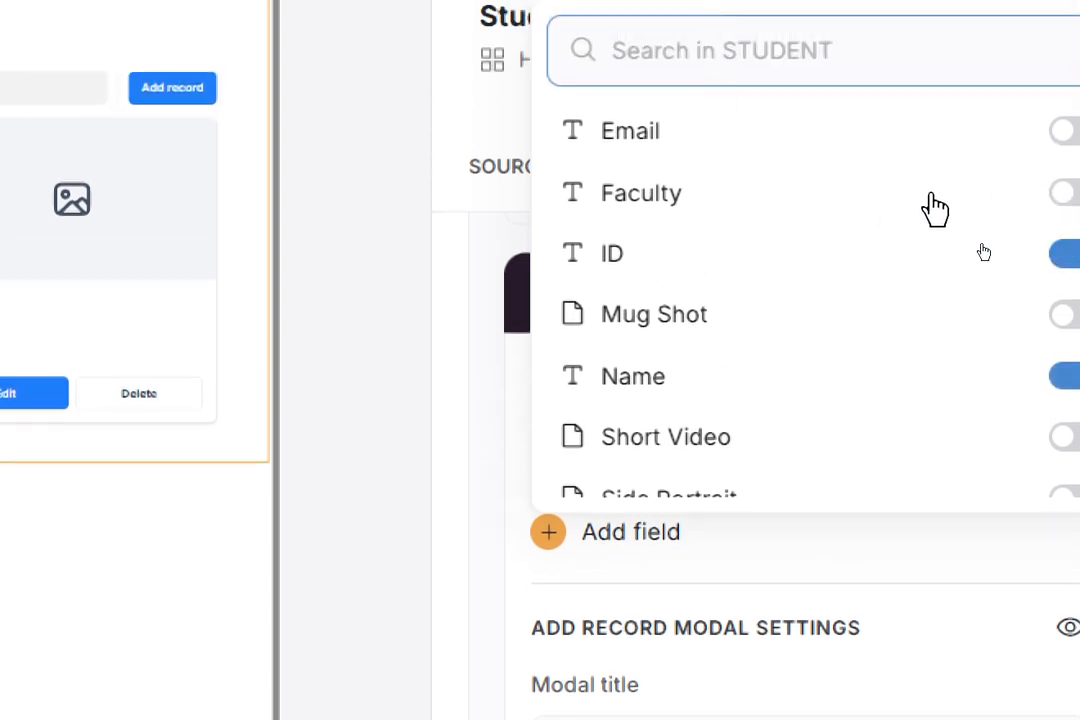
left_click(1070, 131)
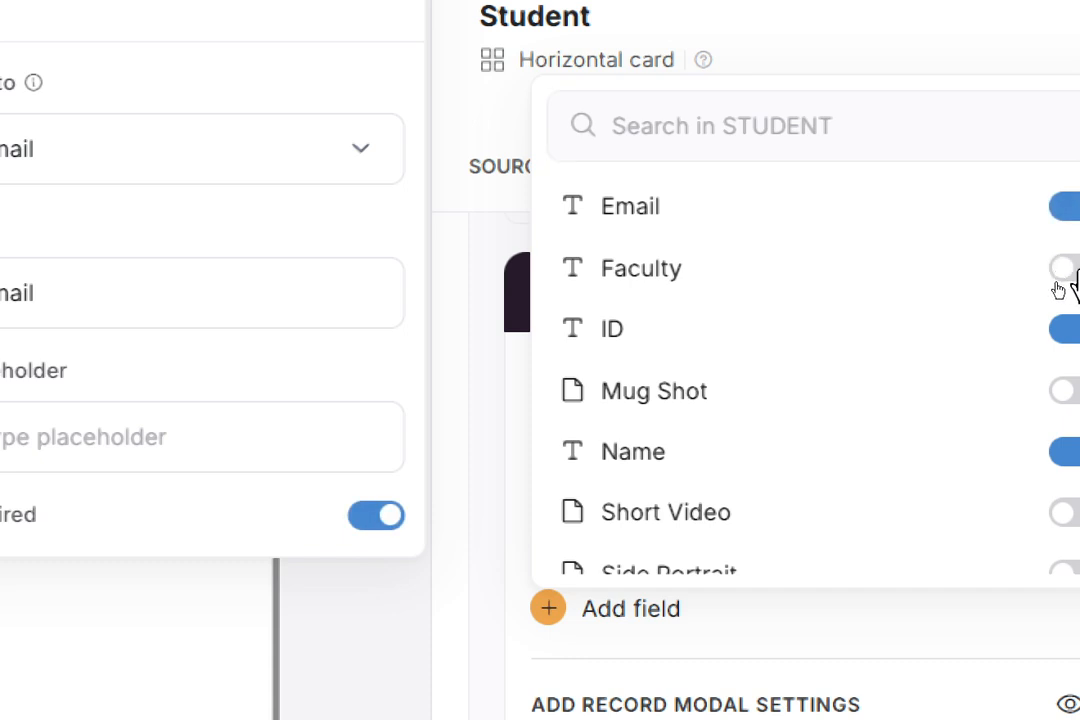
left_click(1068, 268)
left_click(1066, 466)
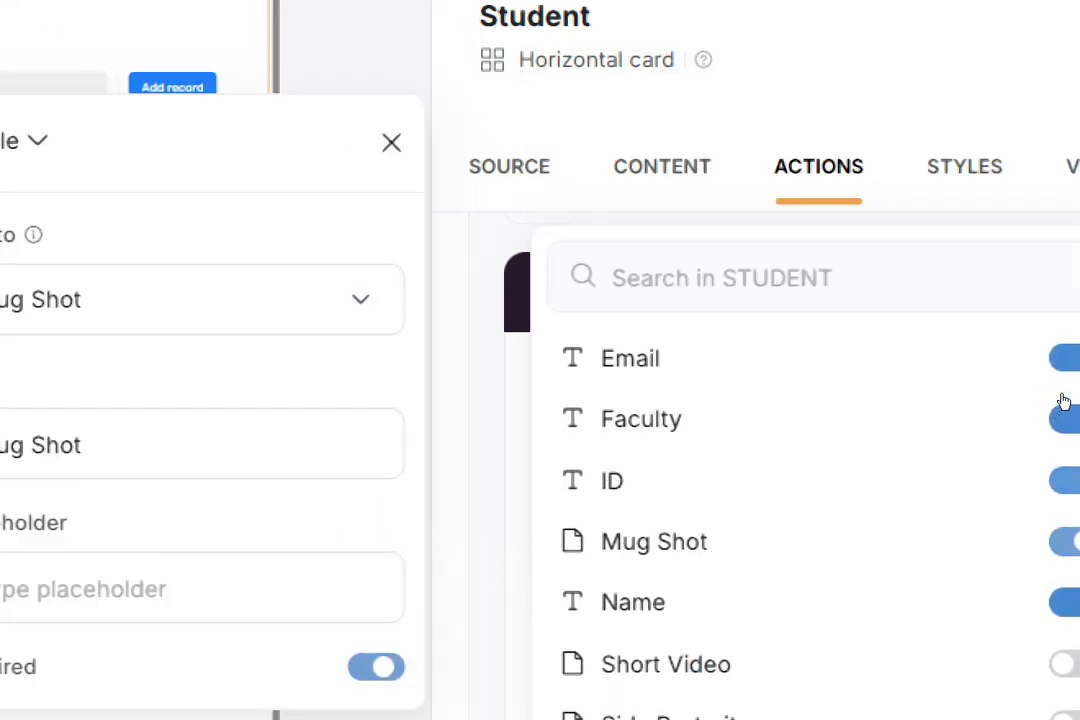
left_click(1066, 664)
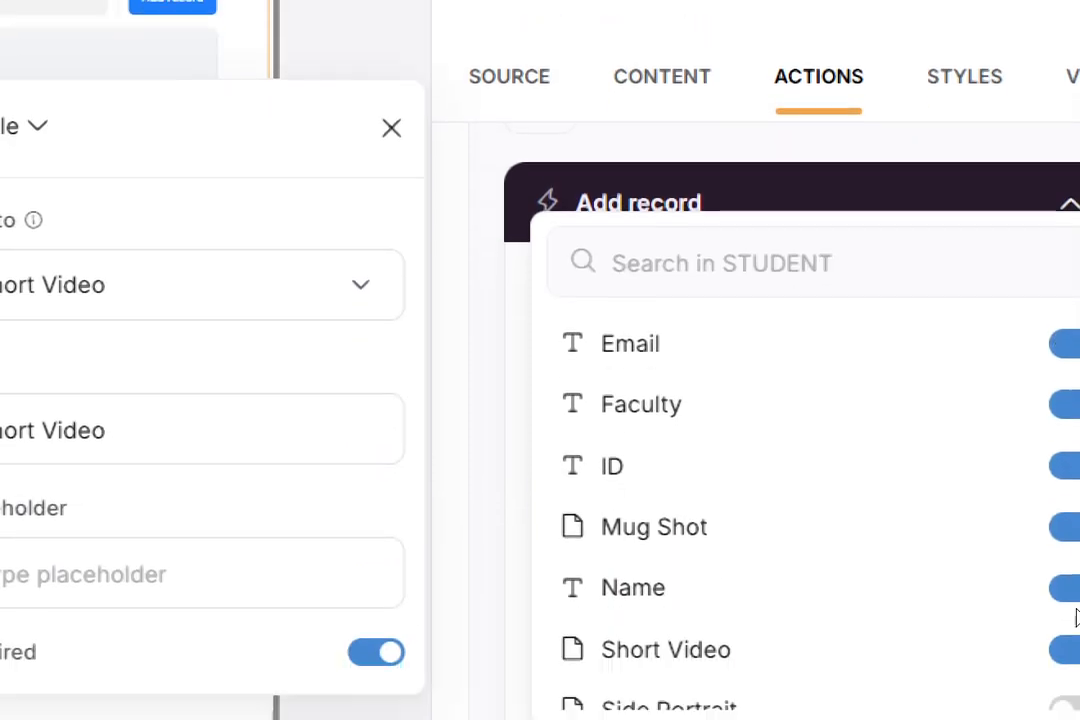
scroll(1076, 533, "down", 1)
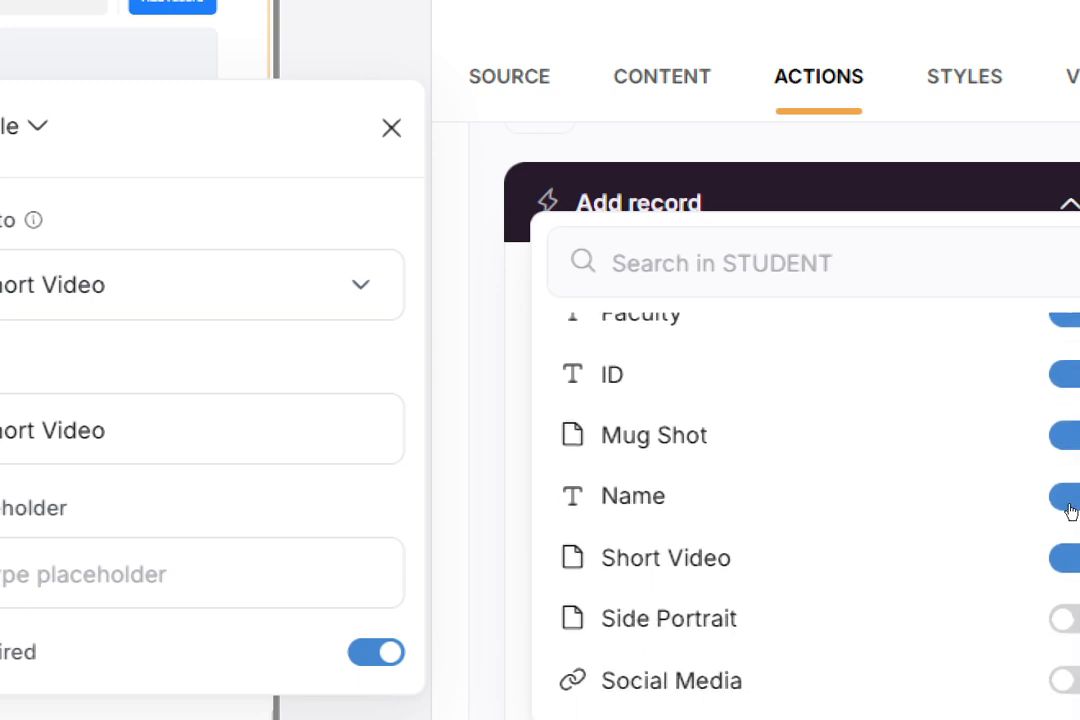
left_click(1066, 619)
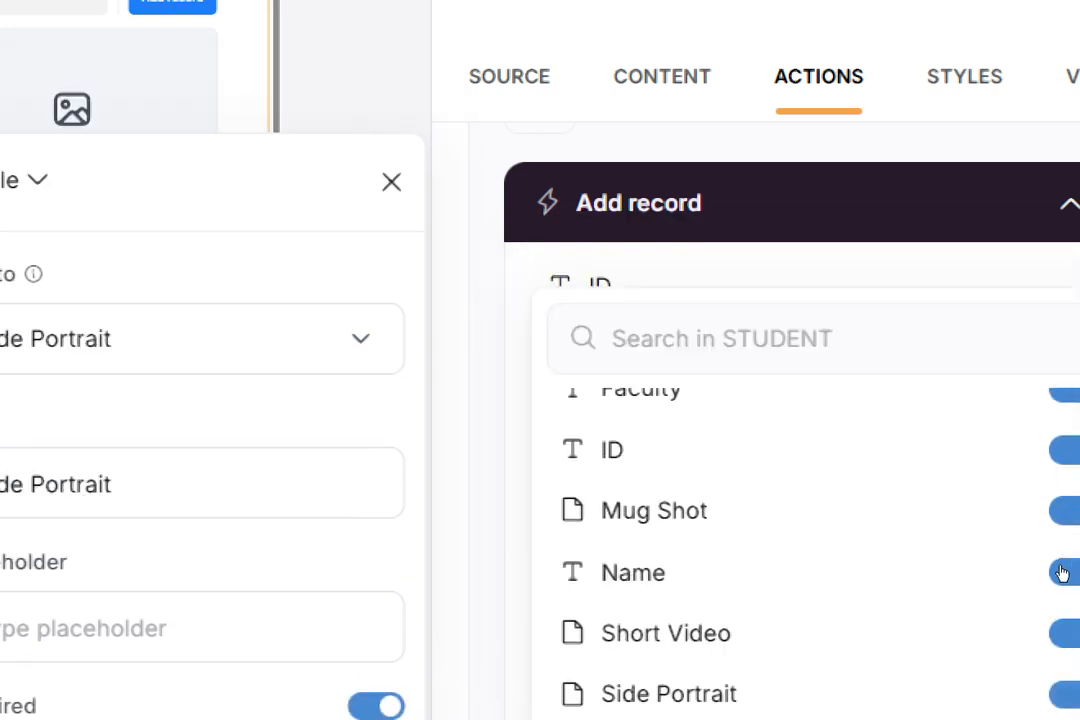
left_click(1063, 572)
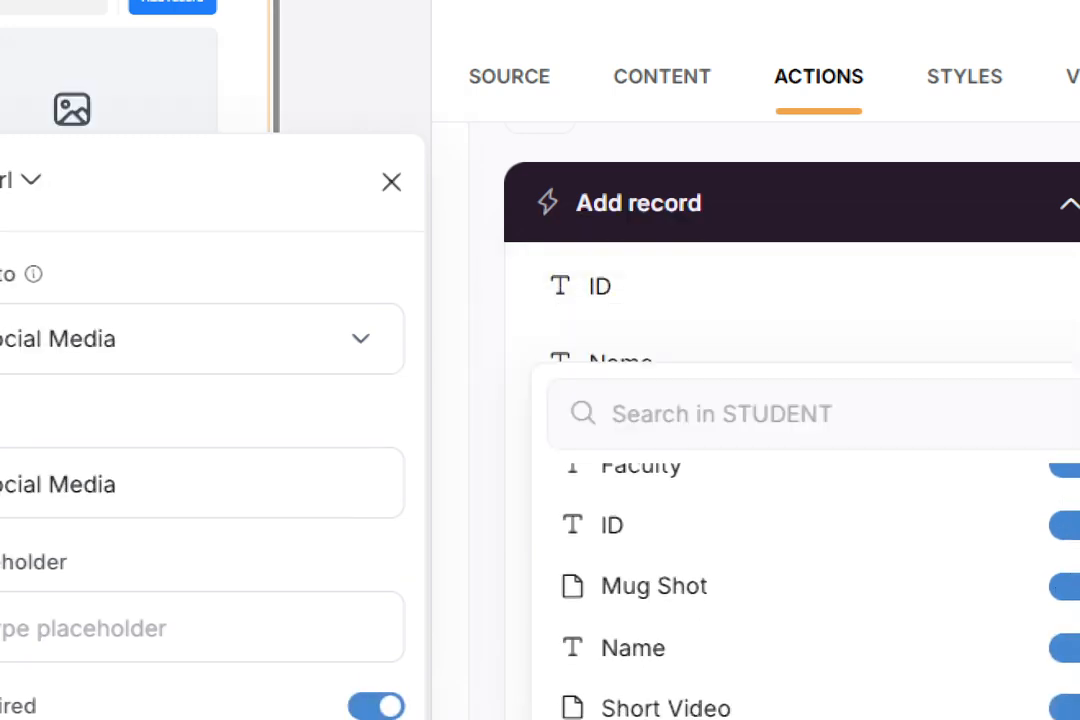
scroll(1063, 572, "down", 5)
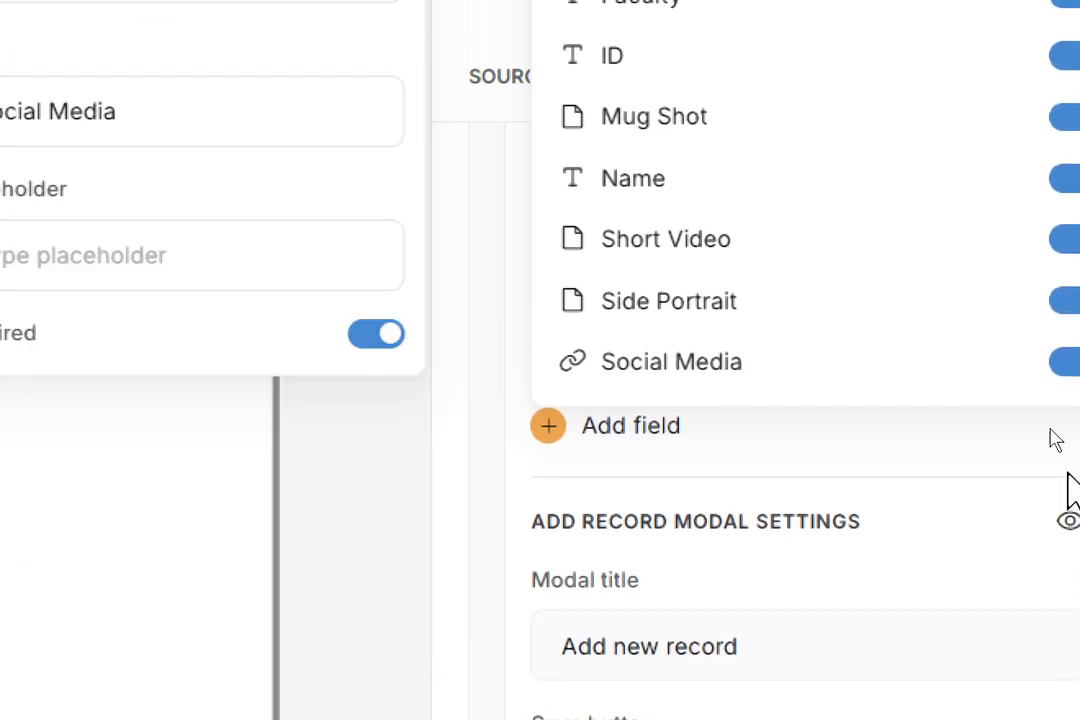
left_click(1052, 450)
- Move Side Portrait above Short Video and Social Media between Faculty and Mug Shot in the field list
scroll(892, 369, "up", 5)
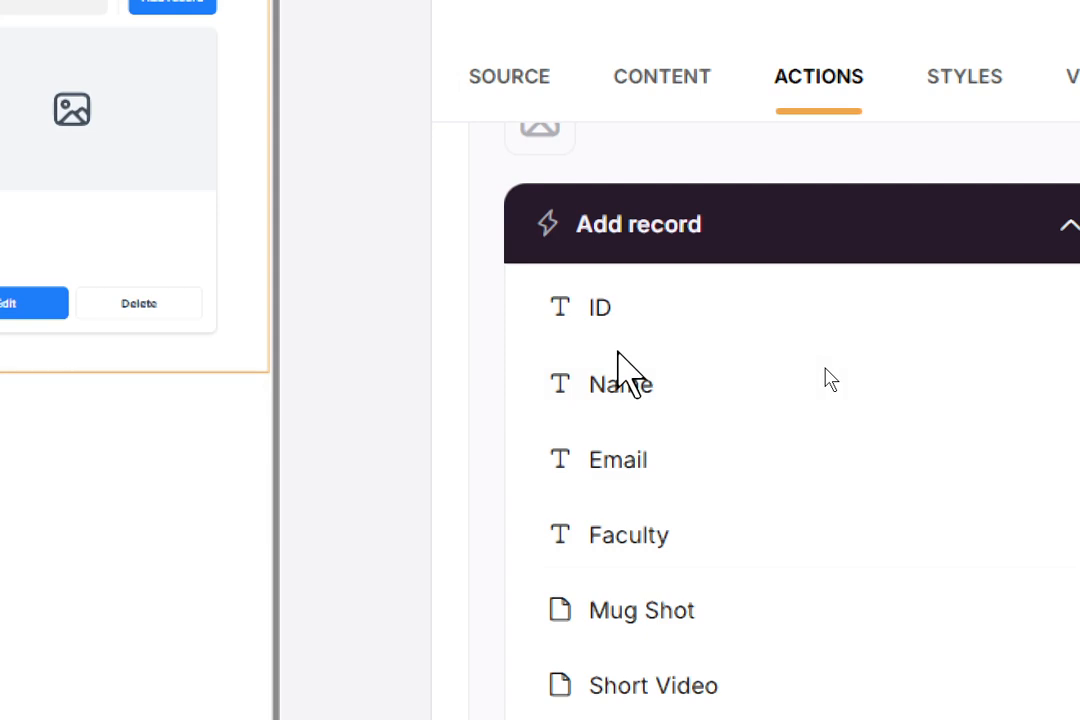
scroll(622, 559, "down", 2)
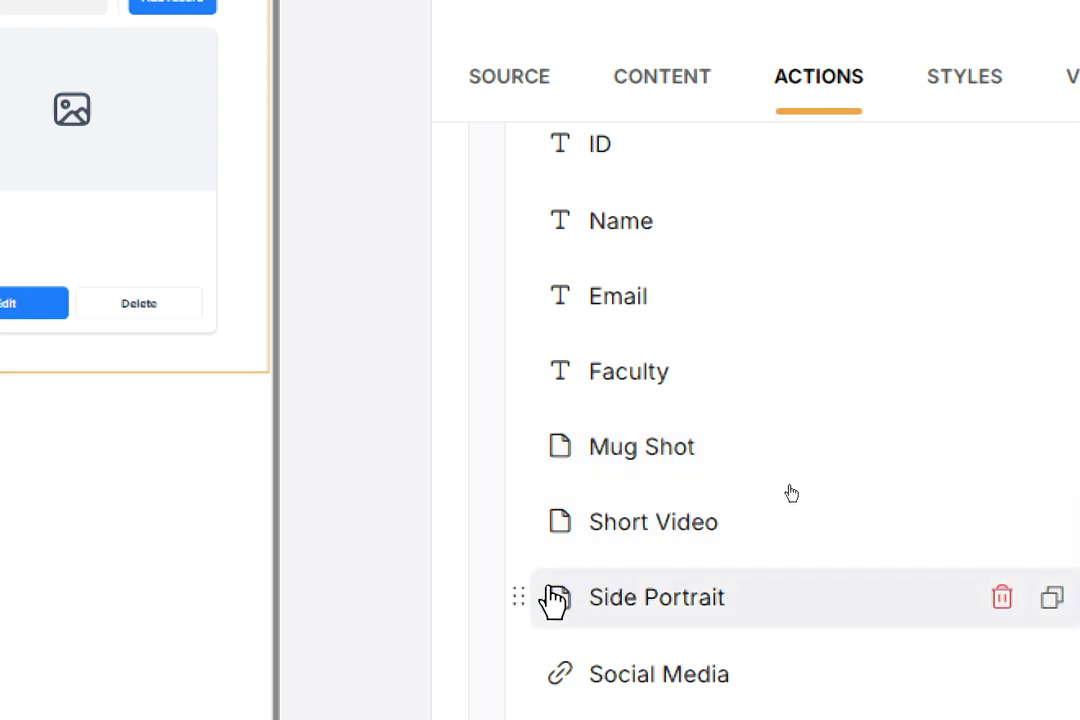
left_click_drag(528, 590, 646, 561)
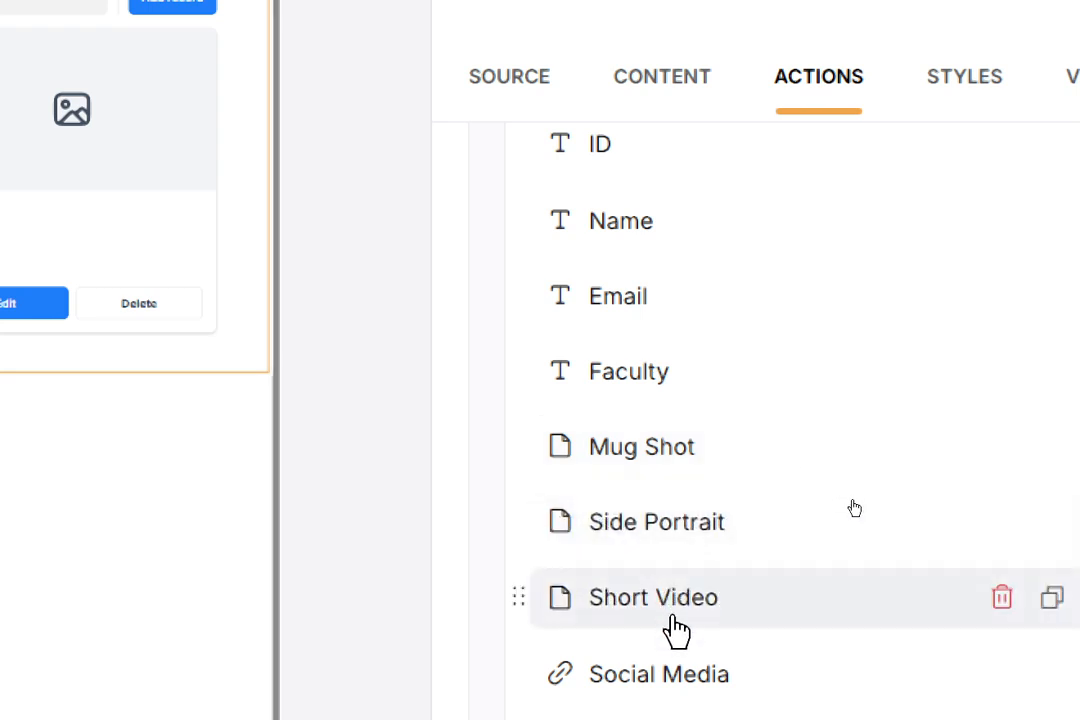
left_click_drag(516, 670, 570, 470)
scroll(815, 665, "down", 3)
scroll(822, 646, "up", 3)
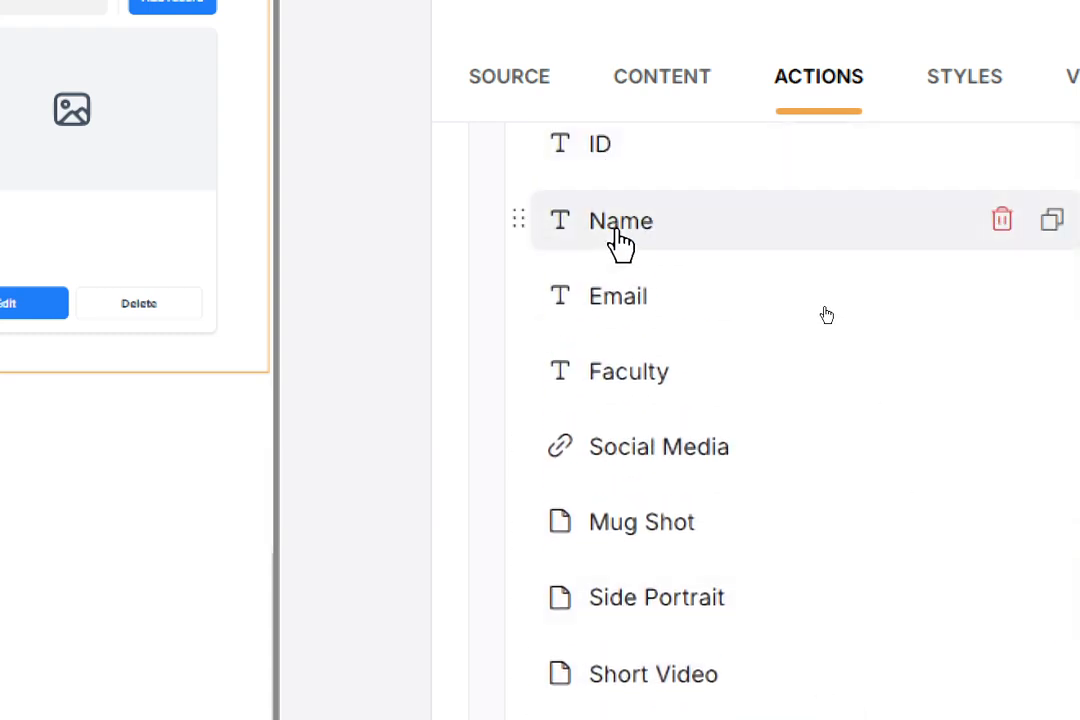
scroll(619, 244, "up", 2)
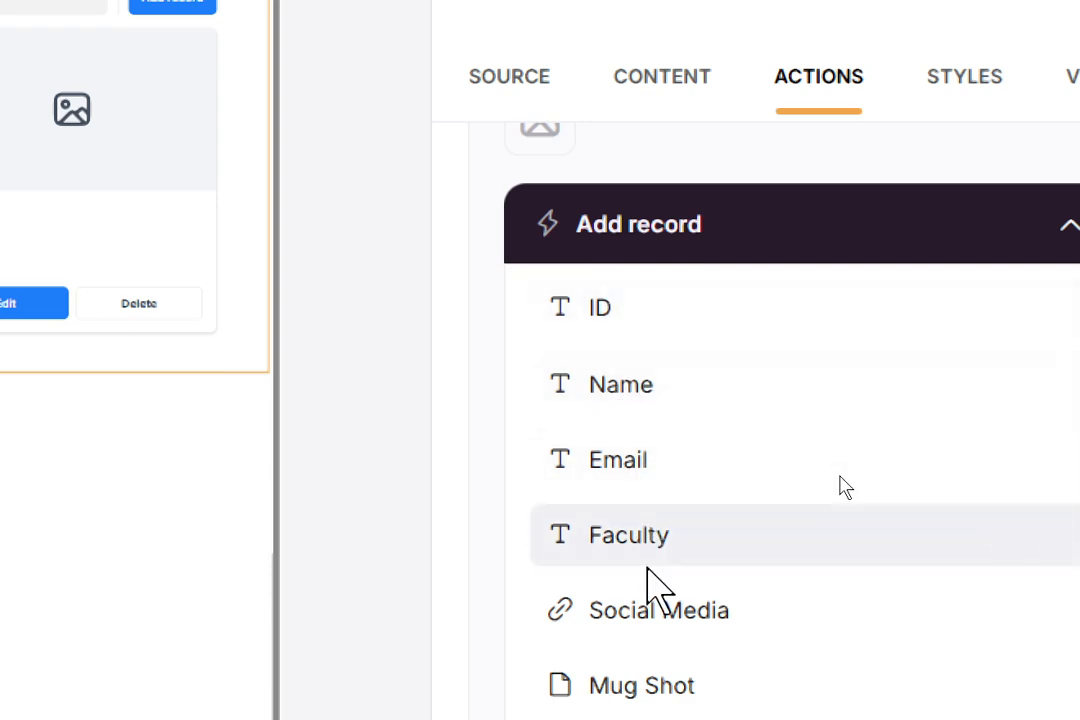
scroll(655, 605, "down", 2)
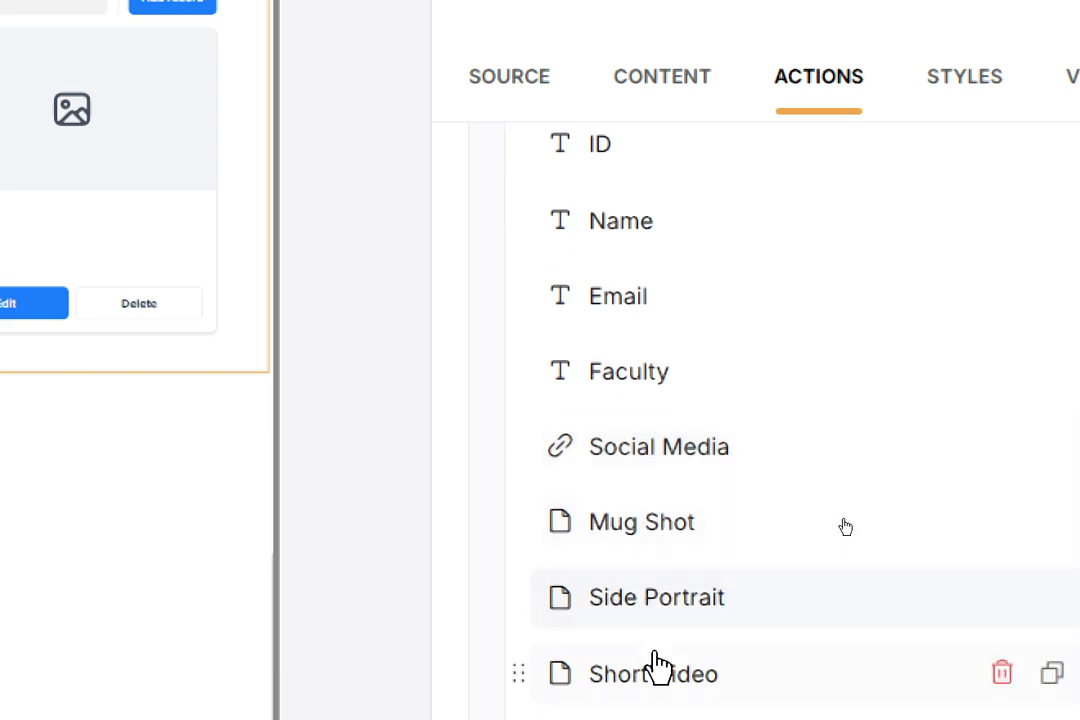
scroll(657, 685, "down", 15)
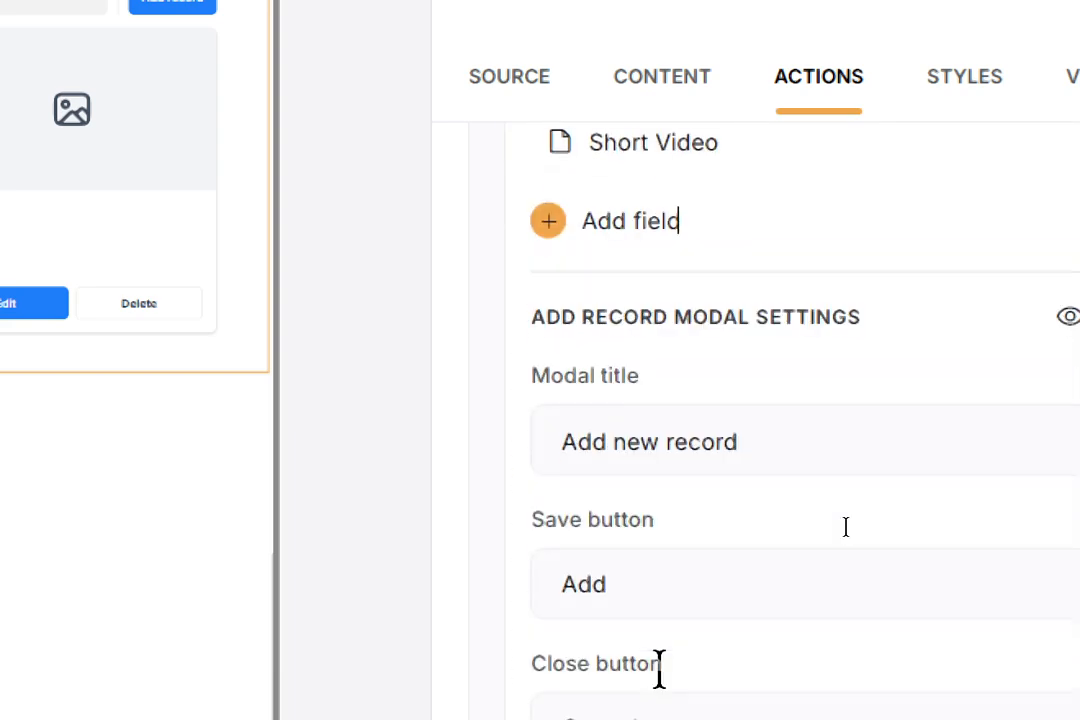
scroll(776, 325, "down", 8)
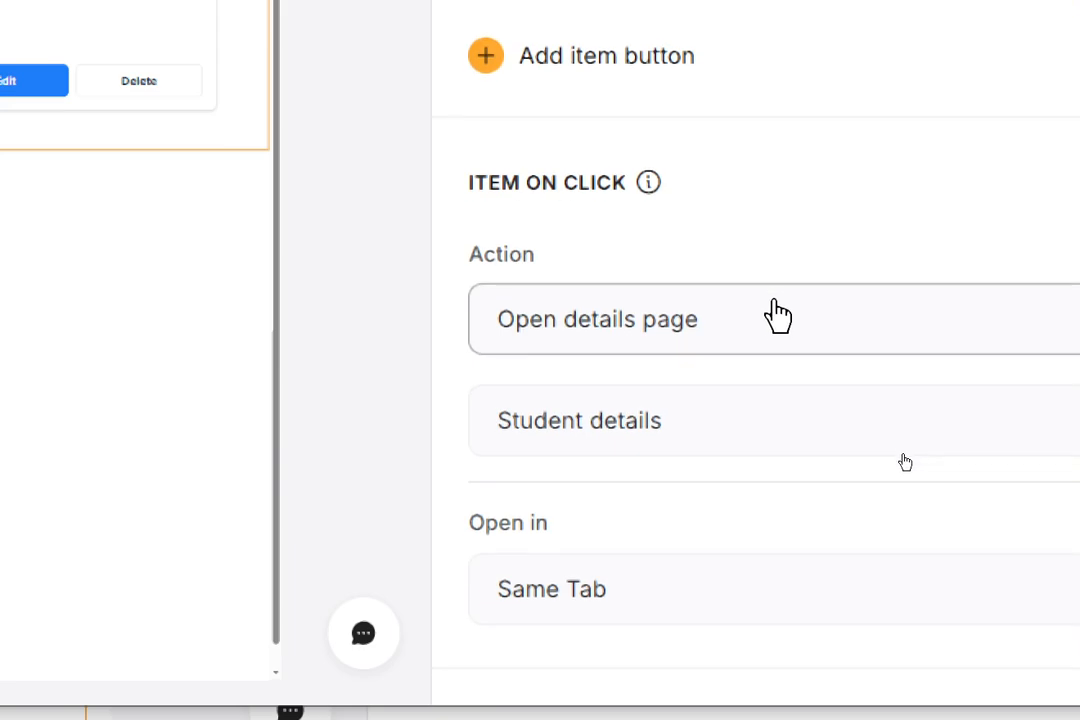
scroll(790, 580, "up", 5)
scroll(748, 350, "up", 9)
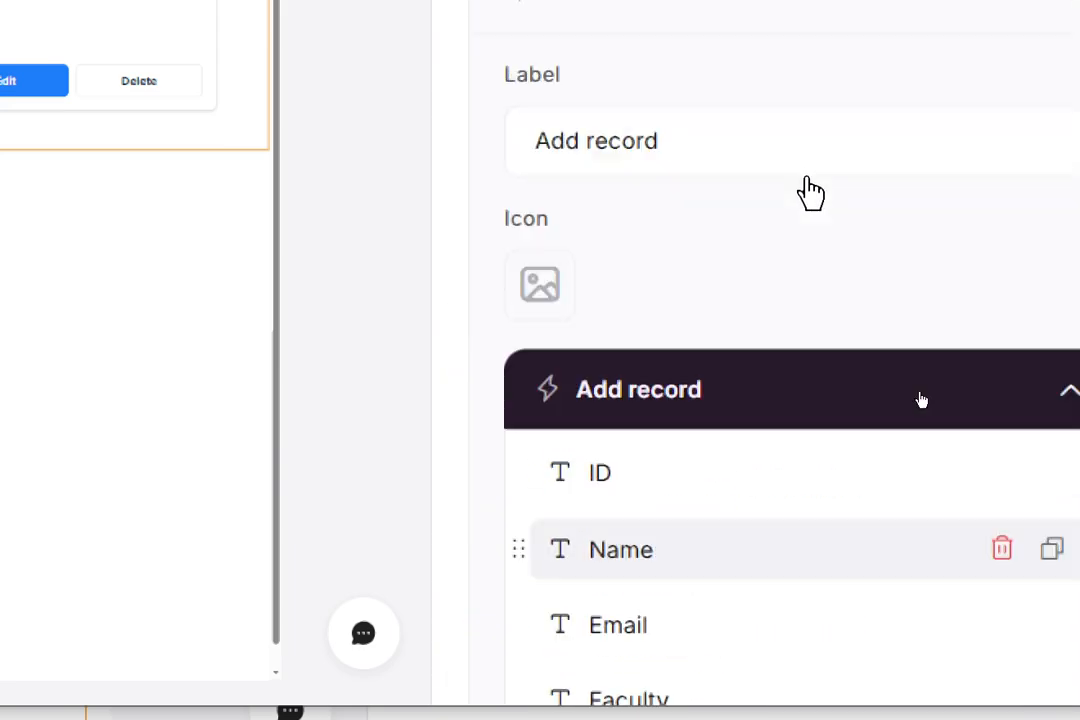
scroll(913, 378, "up", 3)
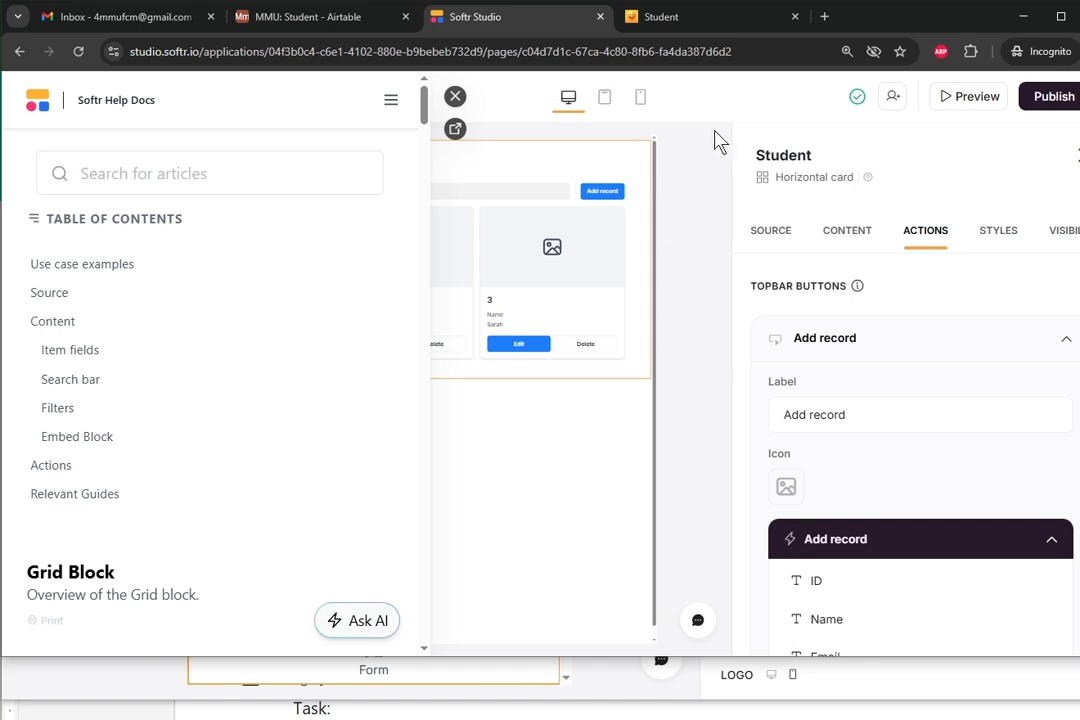
- Preview the app, fill the new student's ID, name, email, Faculty FOM and Social Media, and attach male.png as Mug Shot
left_click(952, 104)
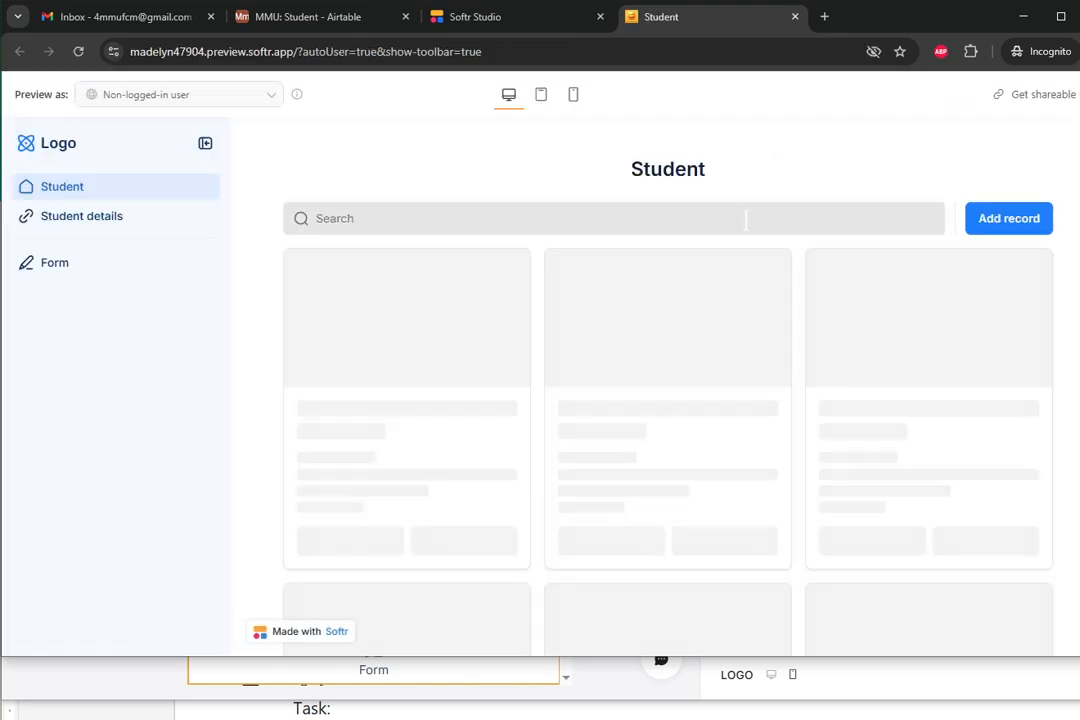
left_click(1002, 231)
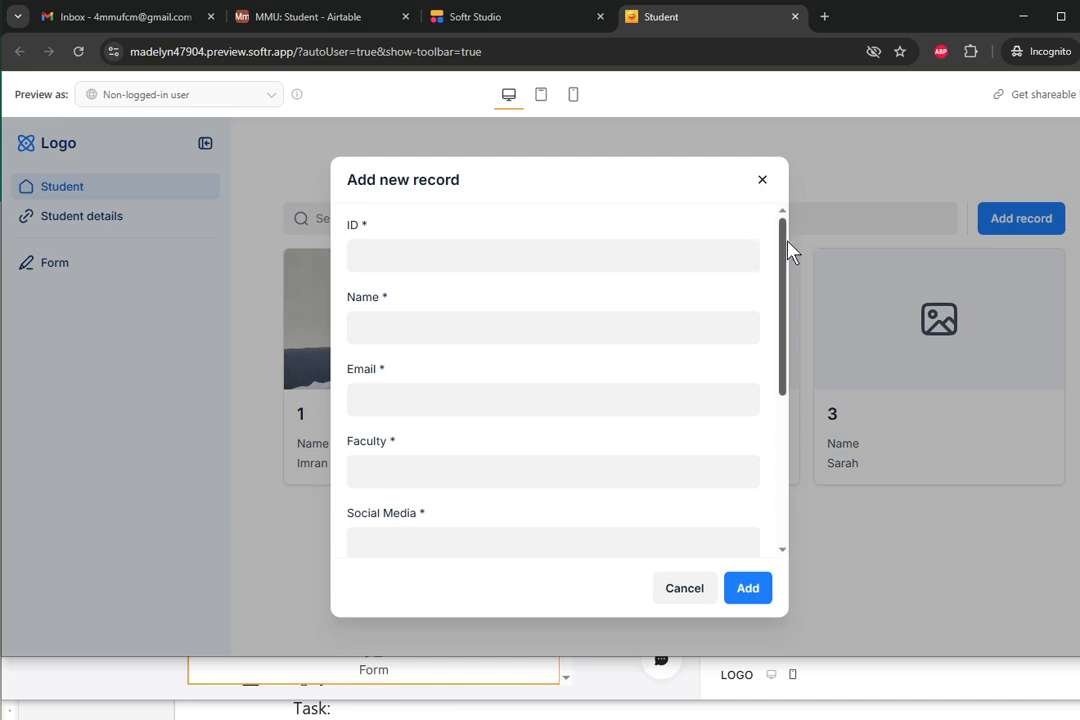
mouse_move(784, 246)
left_mouse_down()
mouse_move(773, 355)
mouse_move(786, 268)
left_mouse_up()
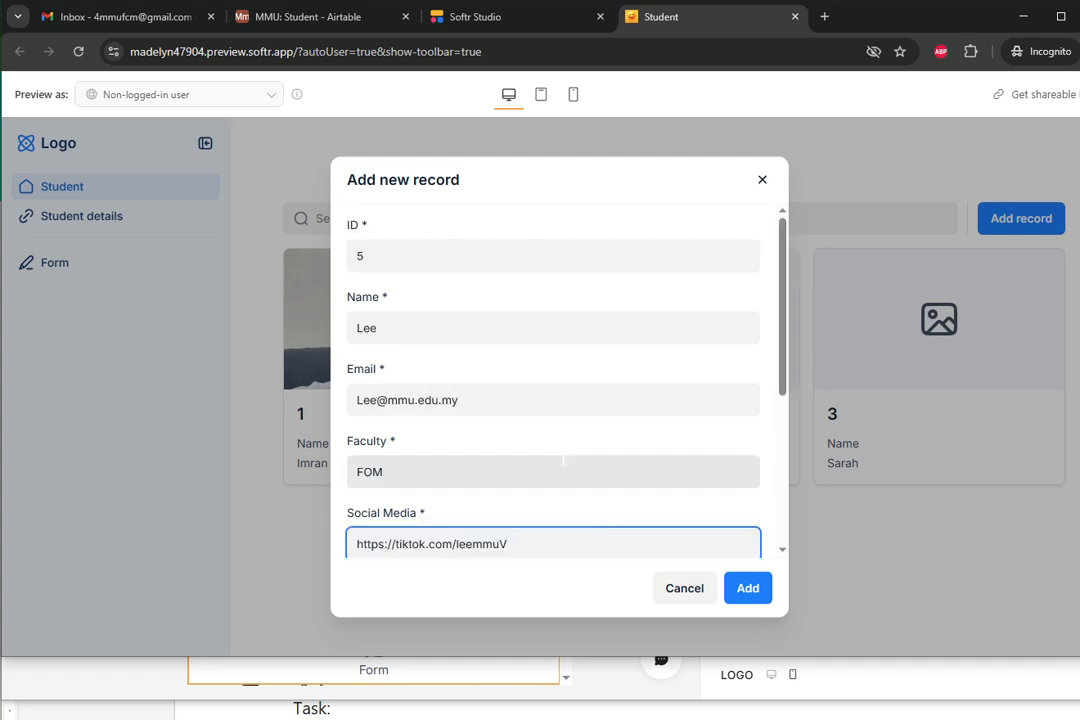
double_click(360, 256)
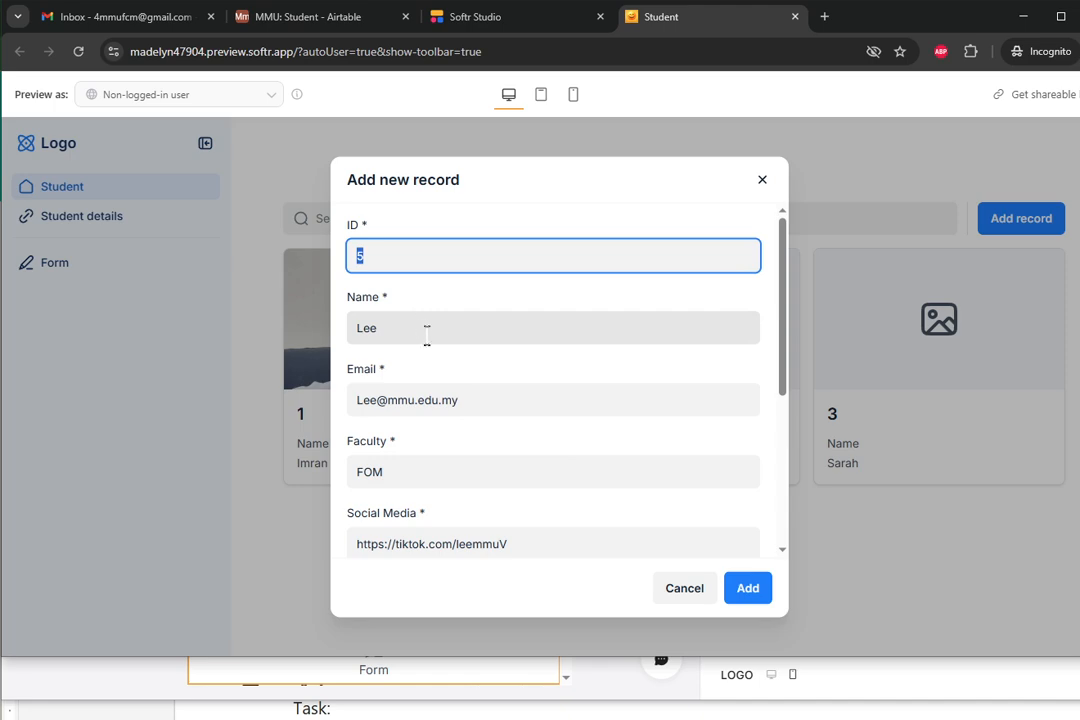
scroll(440, 364, "down", 1)
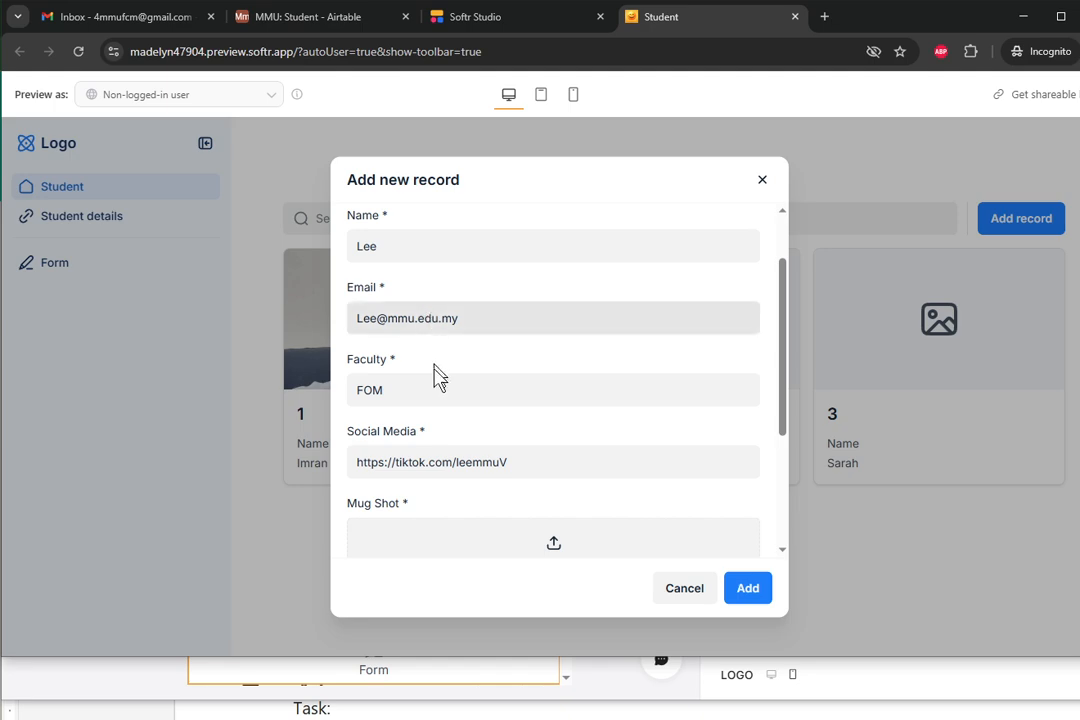
scroll(434, 354, "down", 1)
scroll(470, 422, "down", 2)
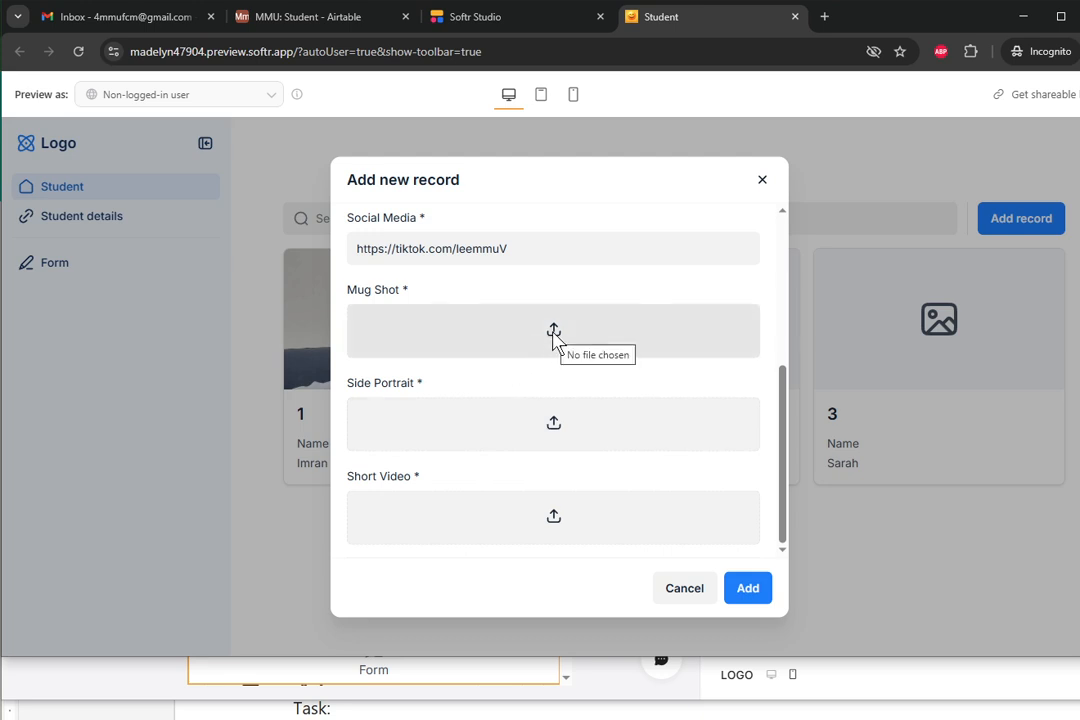
left_click(555, 338)
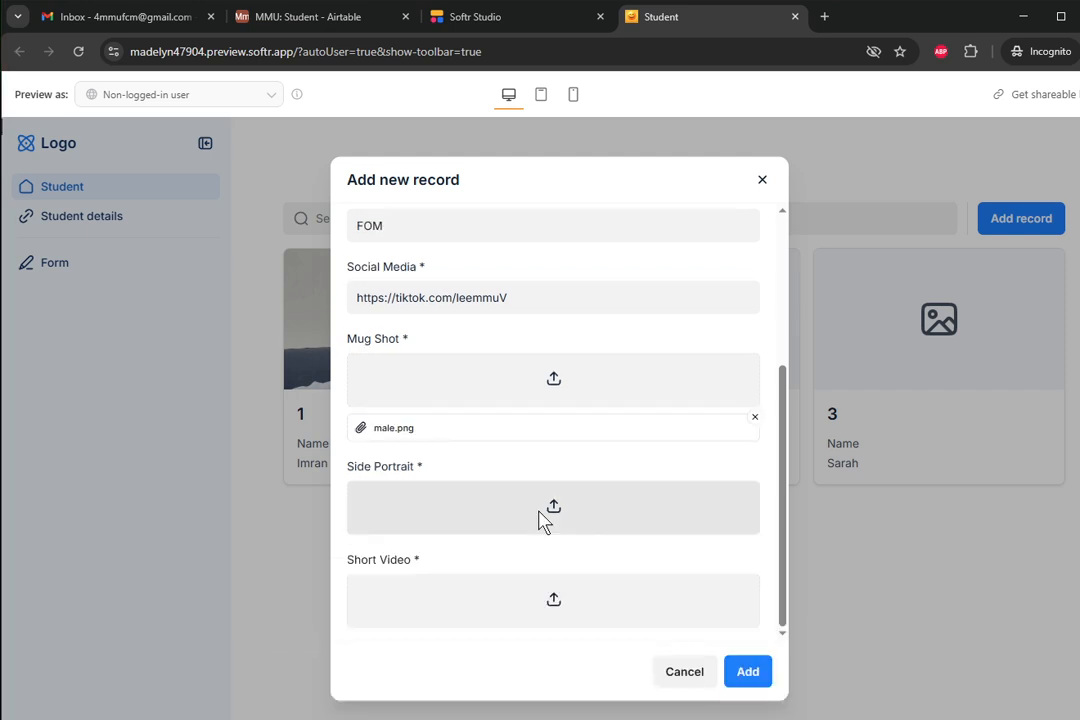
- Attach side portrait.jpeg as Side Portrait, submit the record, and check card 5 in the list
left_click(542, 516)
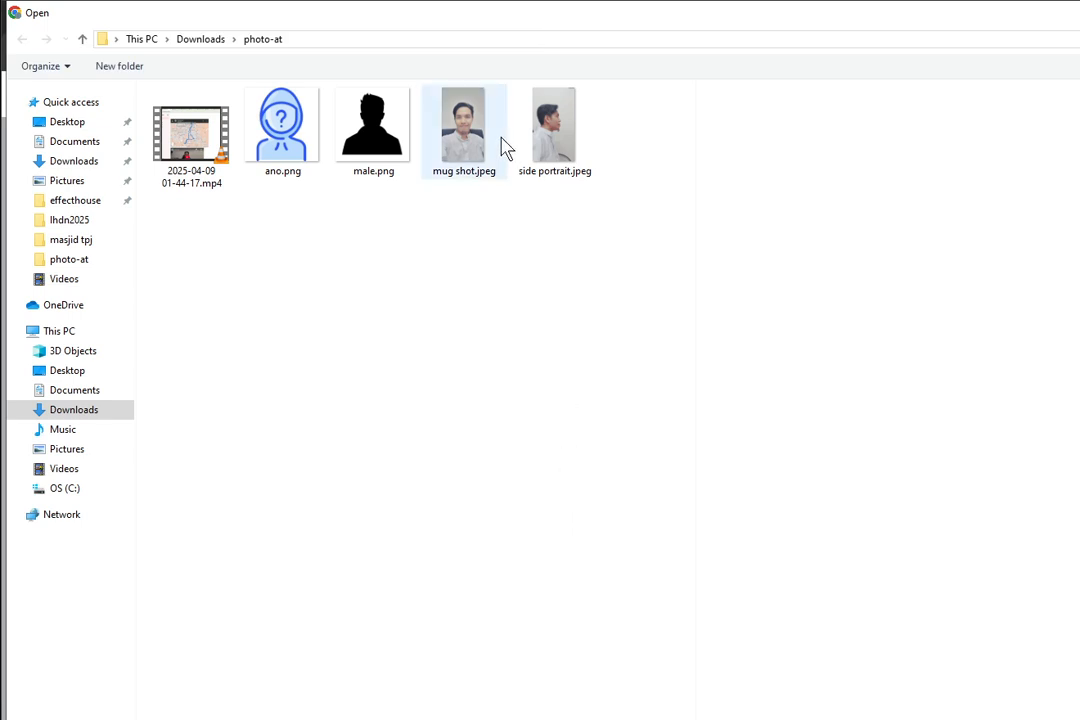
left_click(554, 145)
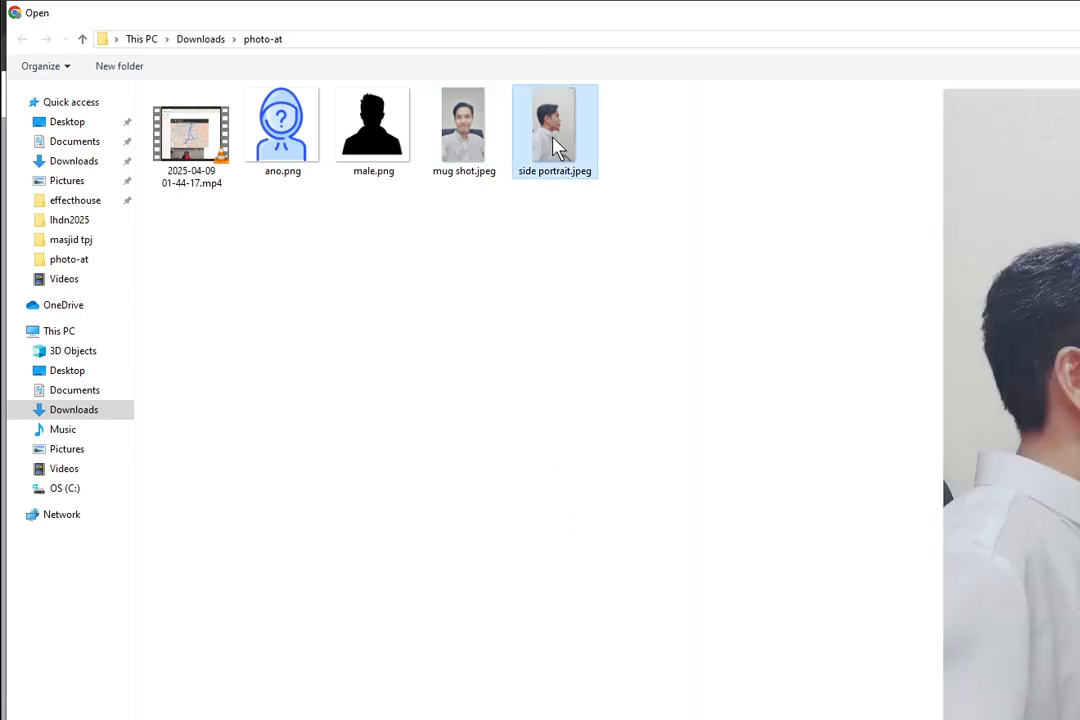
key("Return")
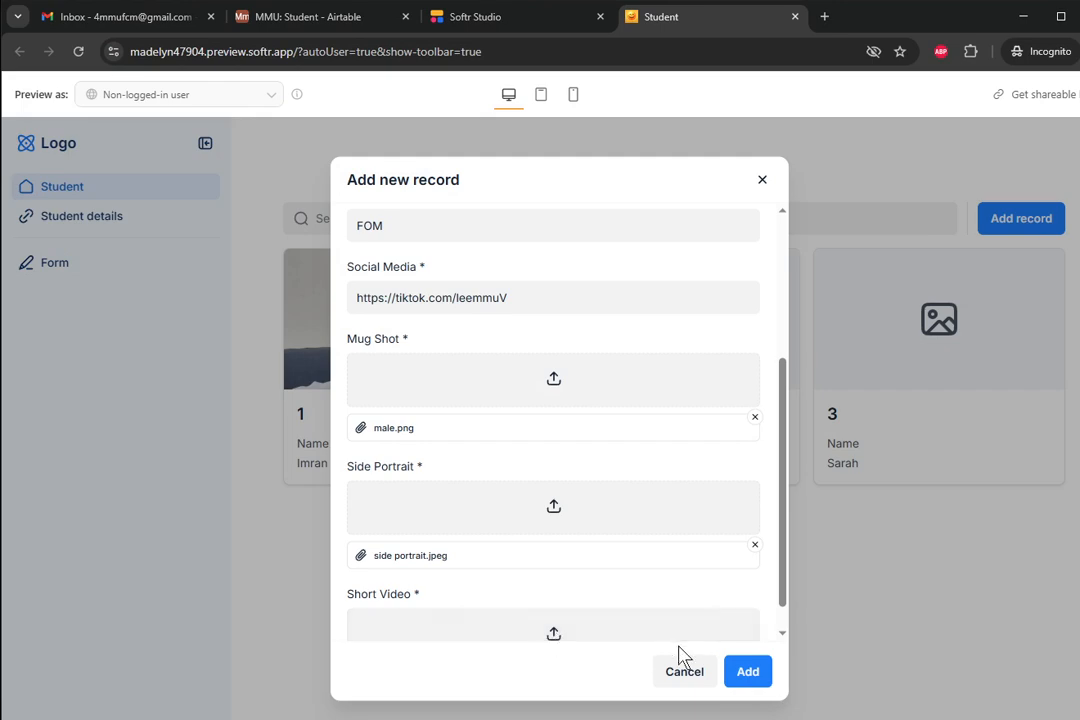
left_click(748, 671)
scroll(699, 607, "down", 1)
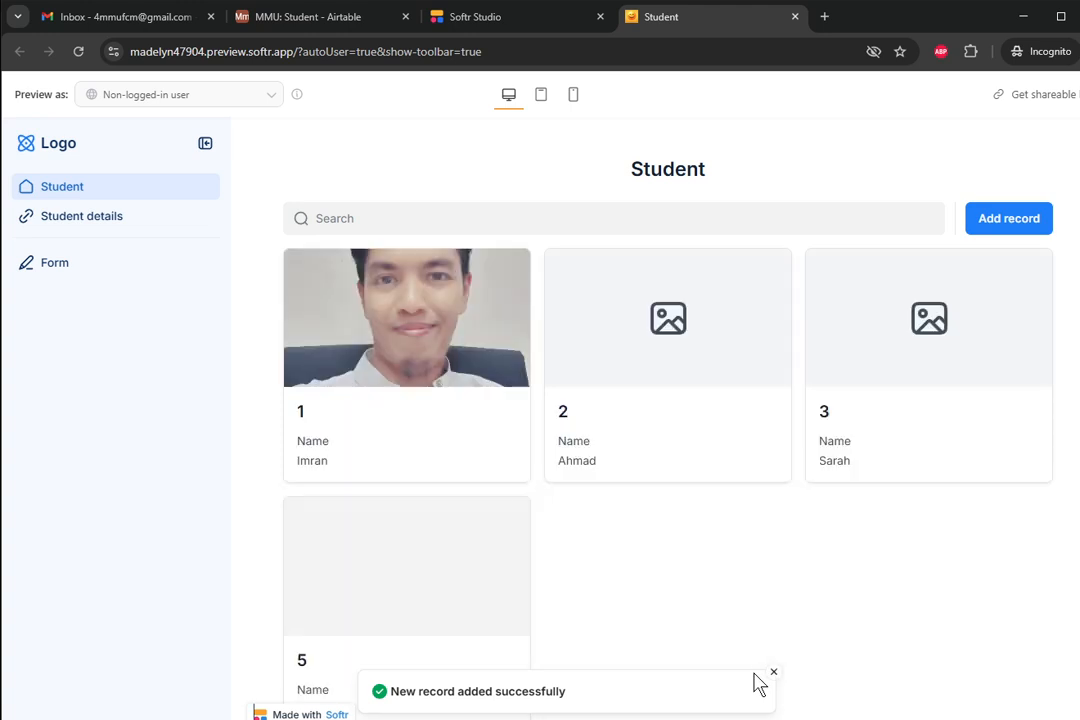
scroll(401, 541, "down", 1)
- Open student 5's details page and show the Student block's action settings
left_click(404, 545)
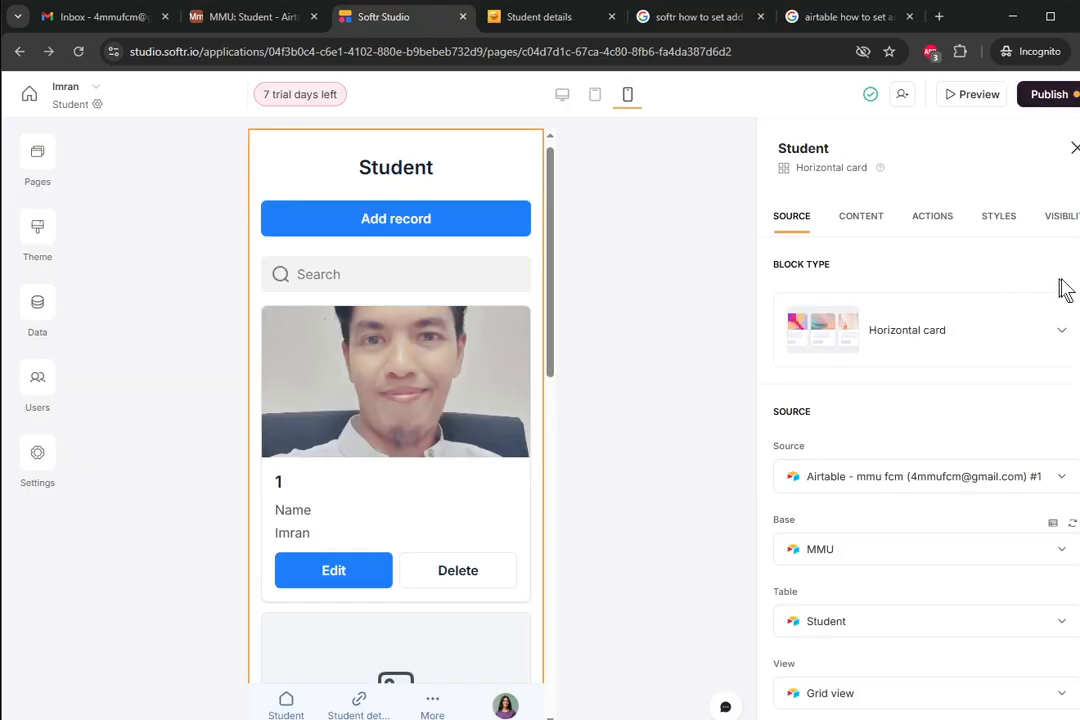
scroll(934, 231, "down", 2)
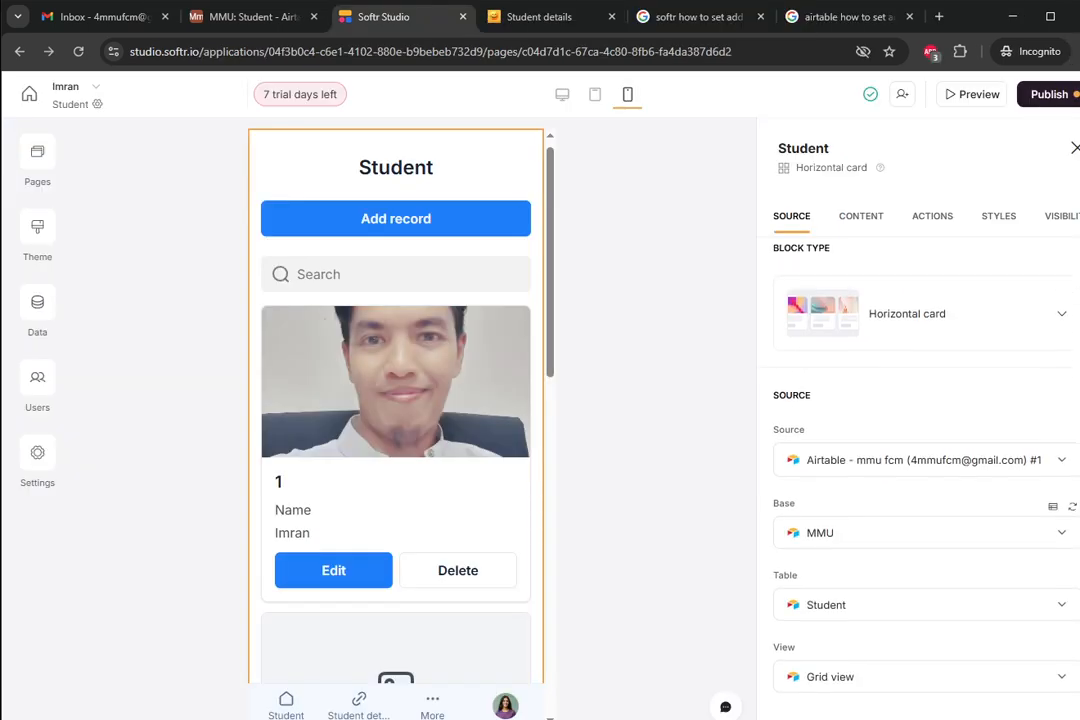
left_click(933, 218)
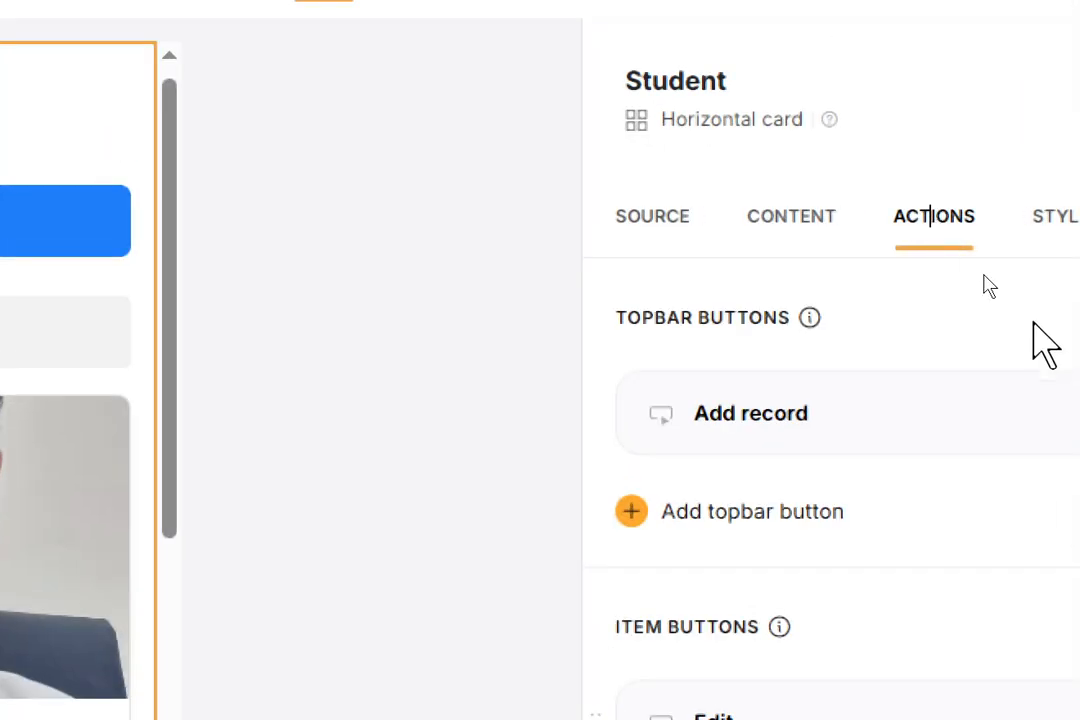
scroll(947, 408, "down", 3)
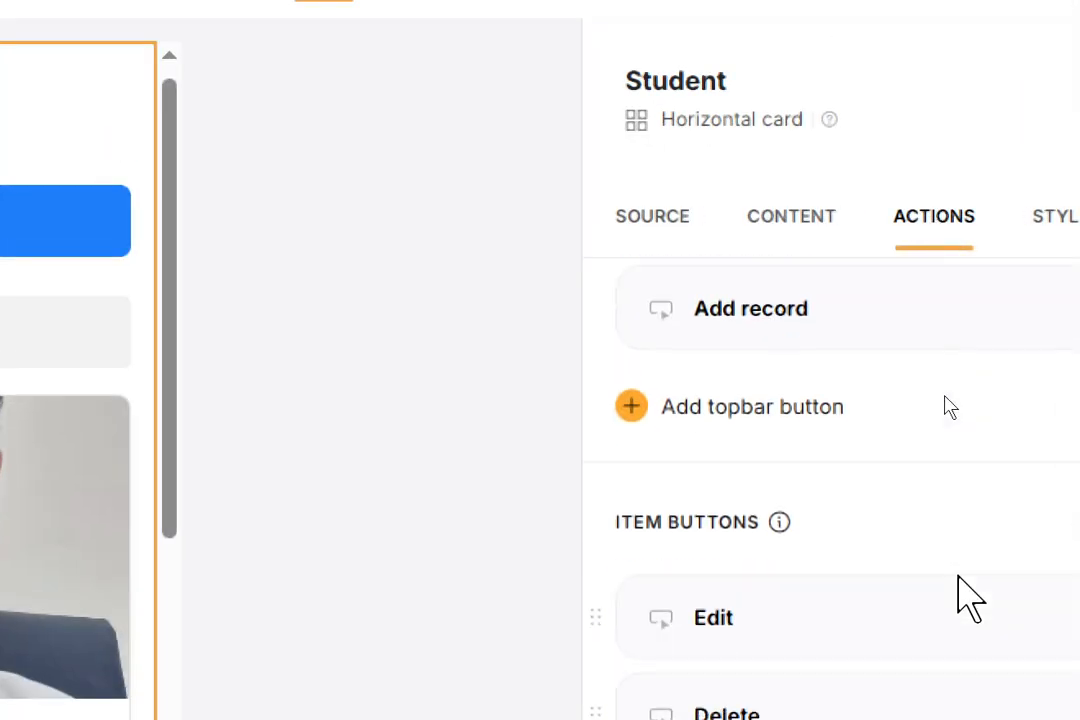
scroll(938, 579, "up", 3)
scroll(938, 579, "down", 4)
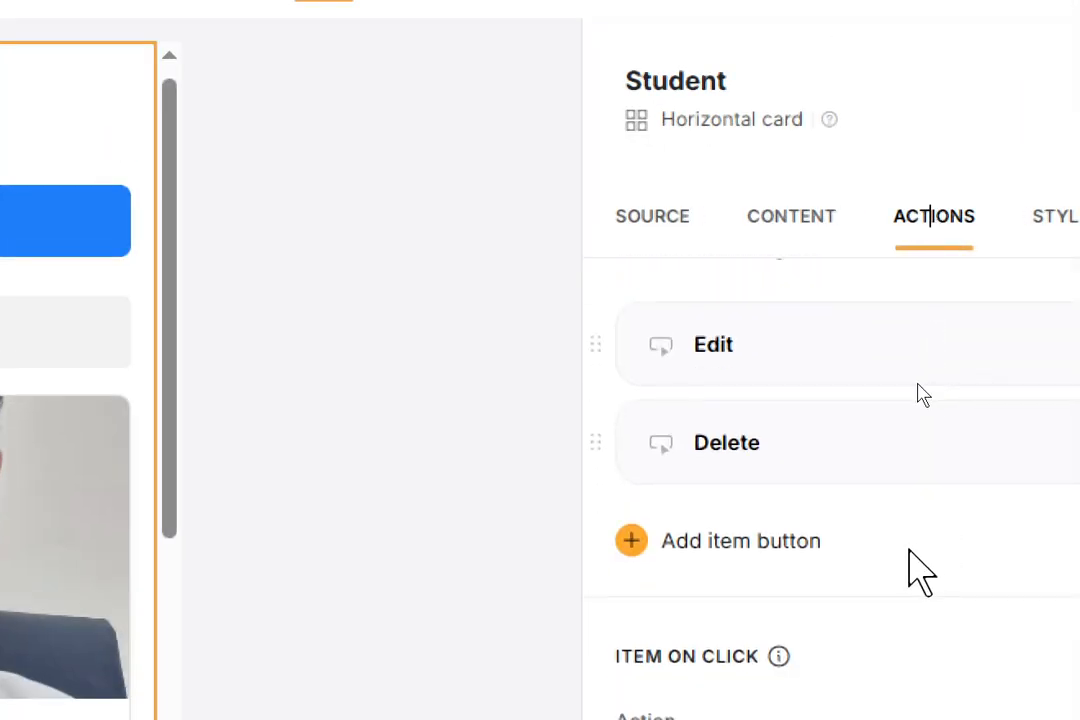
scroll(900, 580, "up", 2)
scroll(858, 600, "up", 2)
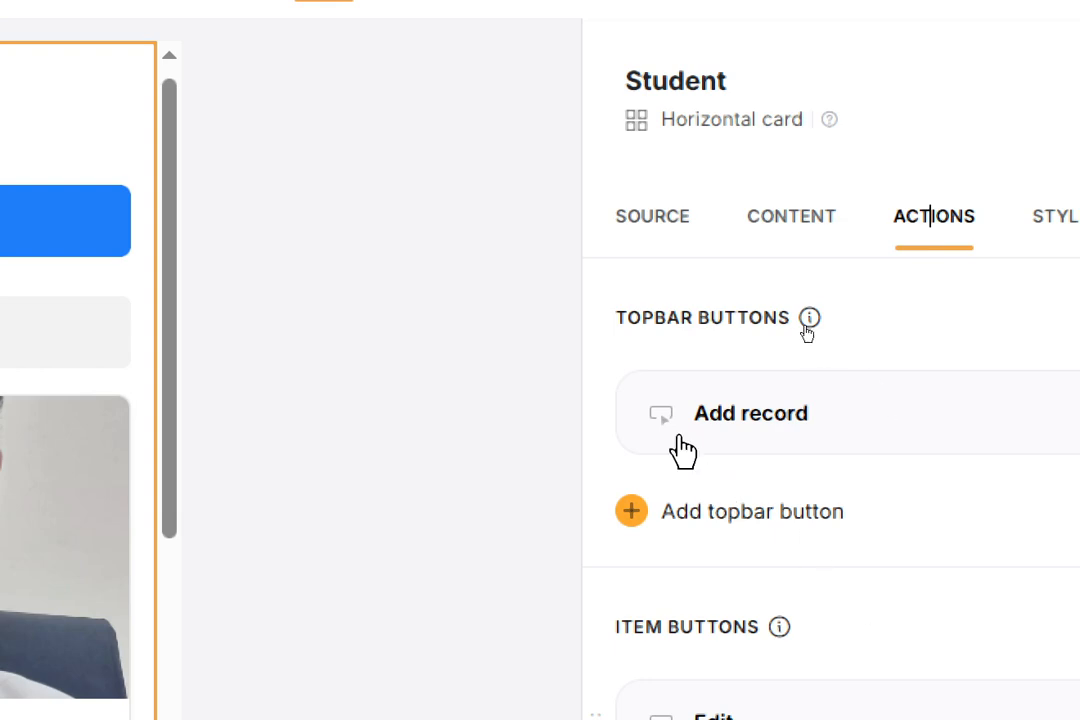
scroll(770, 480, "down", 4)
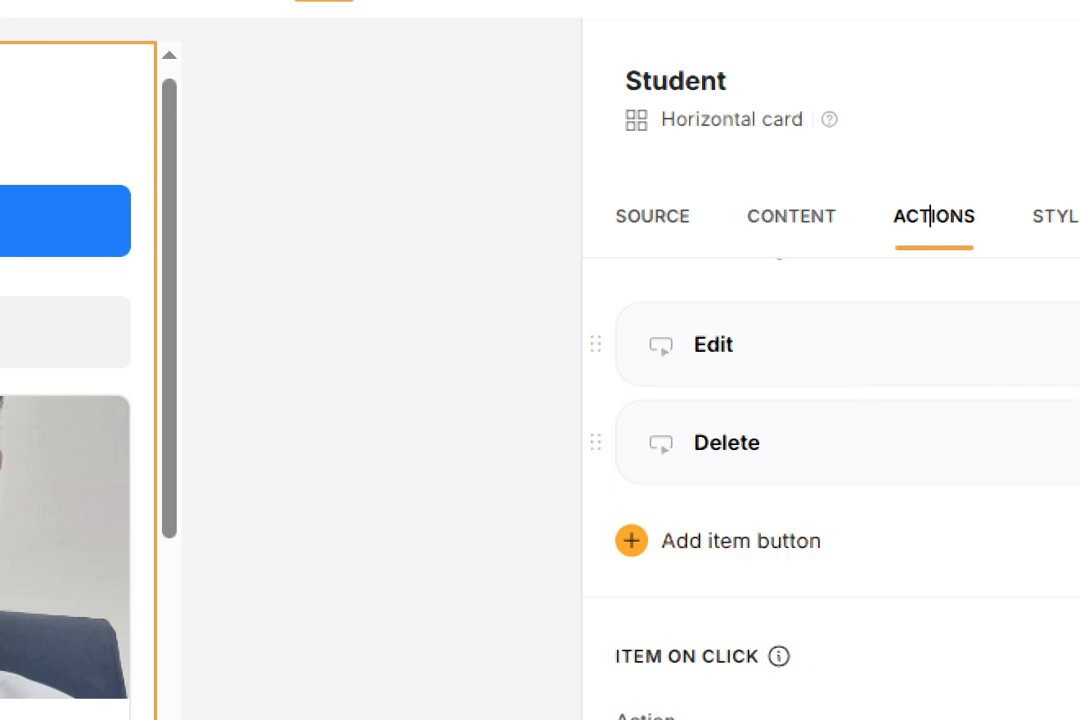
scroll(930, 216, "up", 4)
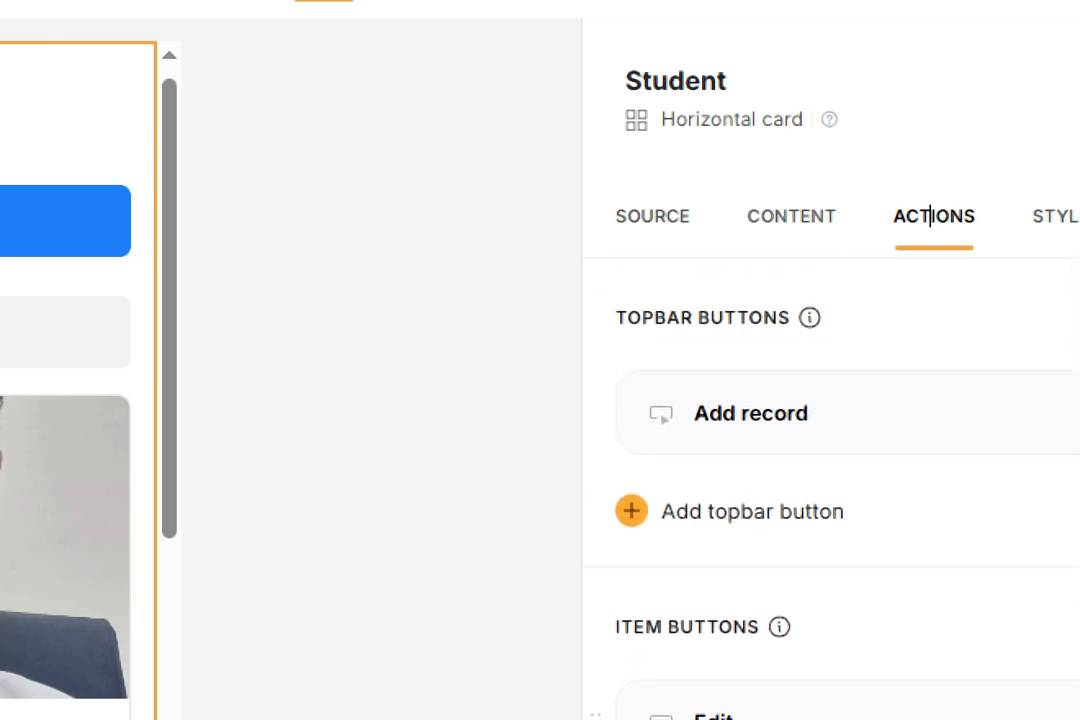
- Expand the Add record button to list its form fields, starting with ID, Name and Email
left_click(745, 432)
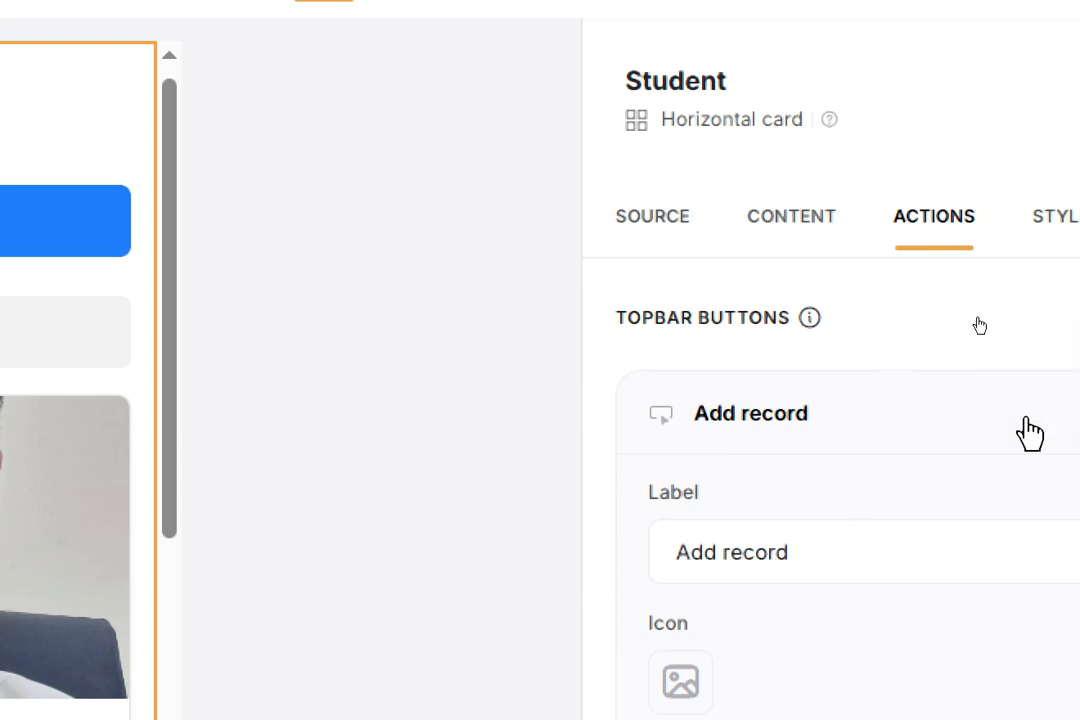
scroll(1041, 667, "down", 5)
scroll(1041, 660, "up", 2)
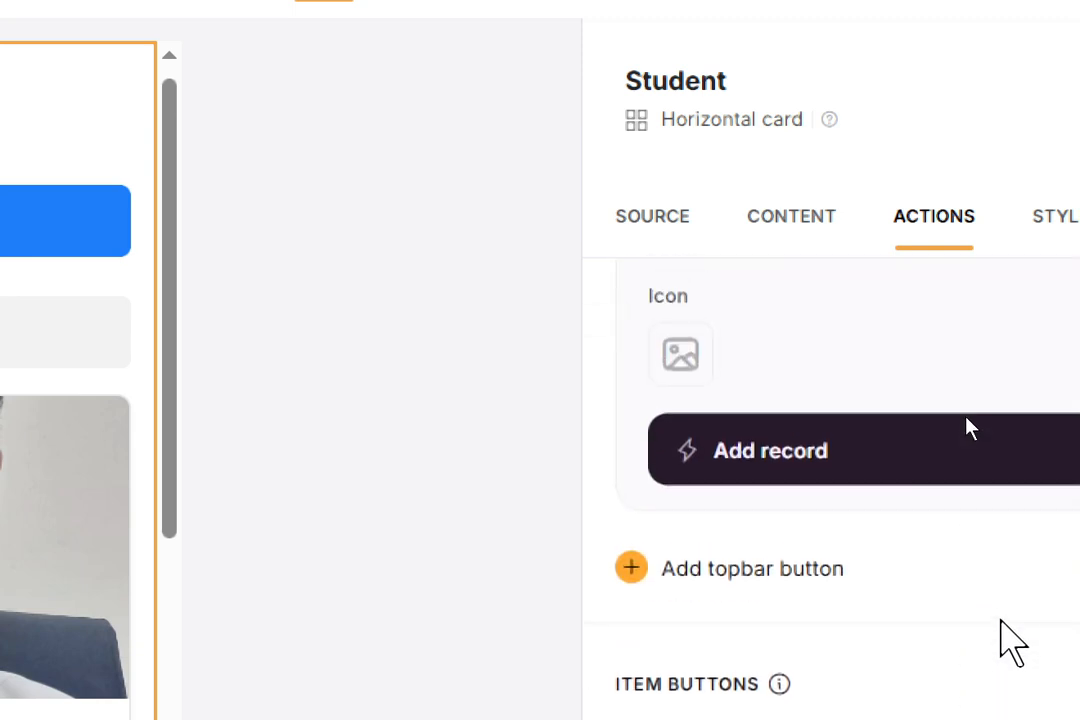
left_click(1045, 450)
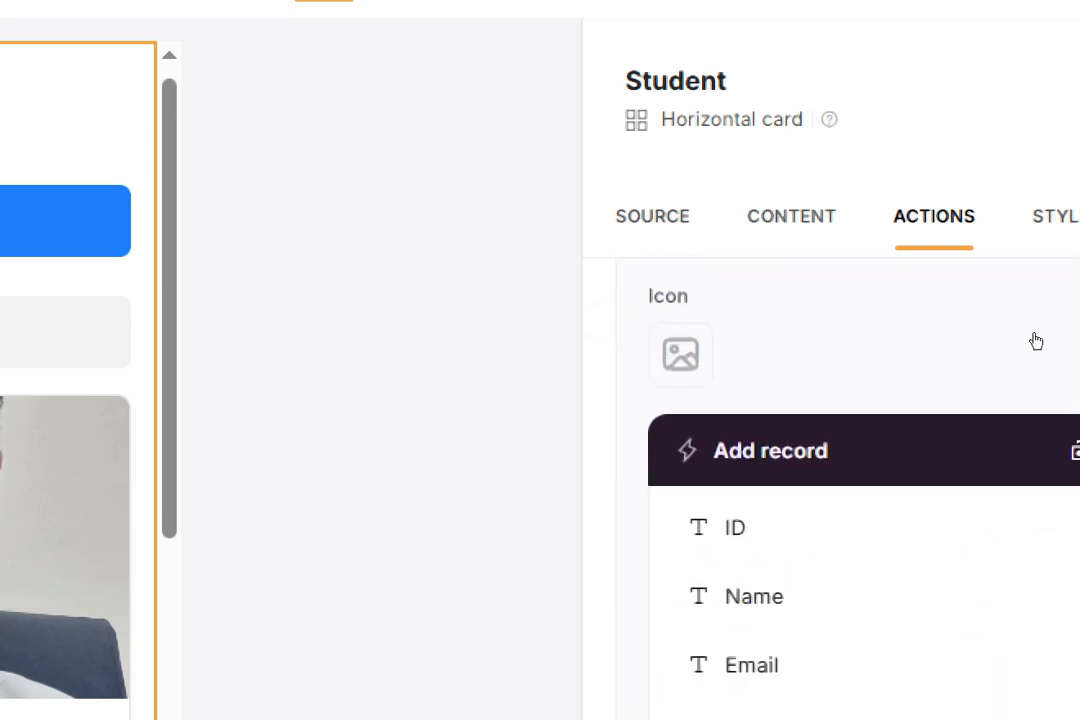
scroll(960, 495, "down", 2)
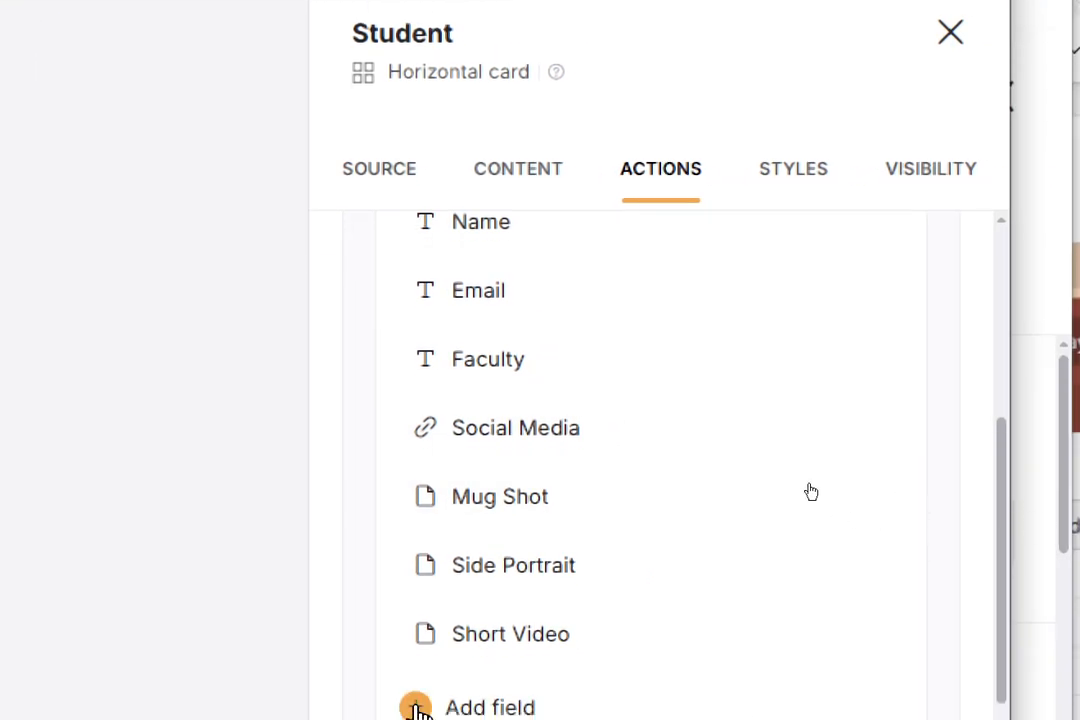
- Turn off Required for the Short Video and Side Portrait form fields
left_click(407, 645)
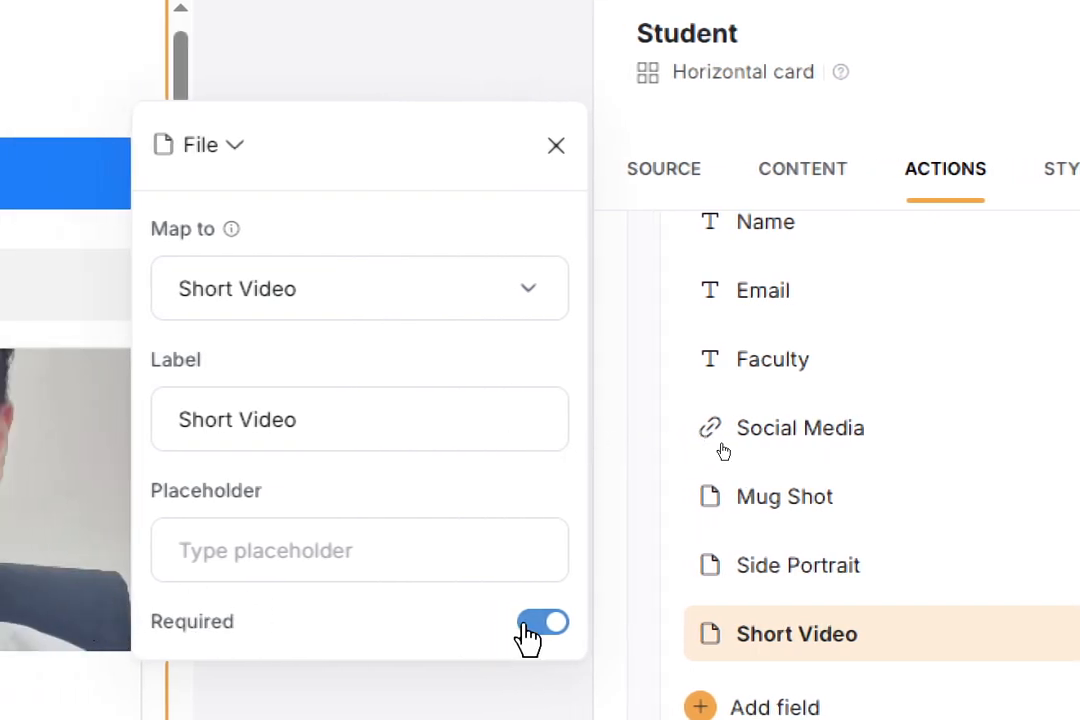
left_click(530, 624)
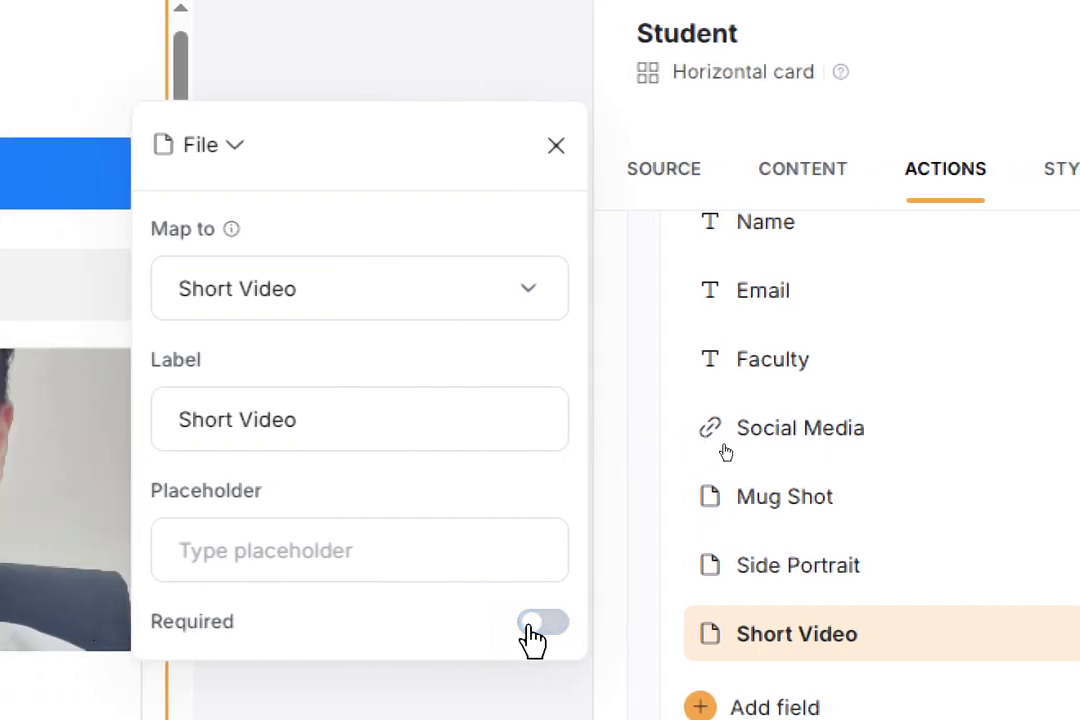
left_click(676, 566)
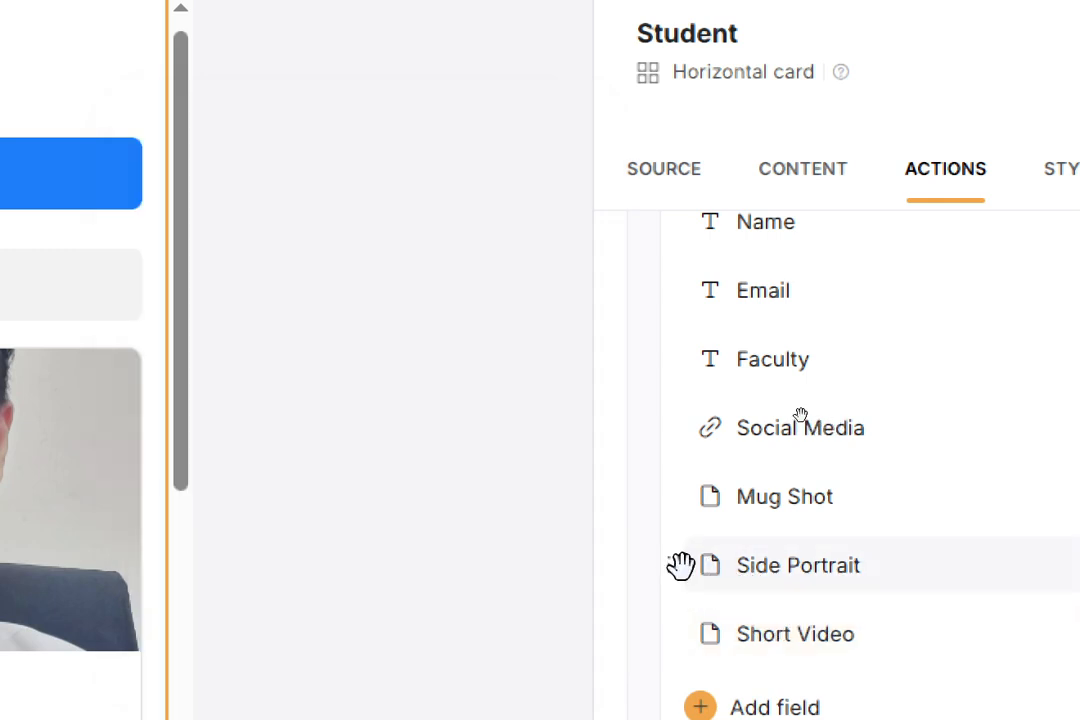
left_click(697, 576)
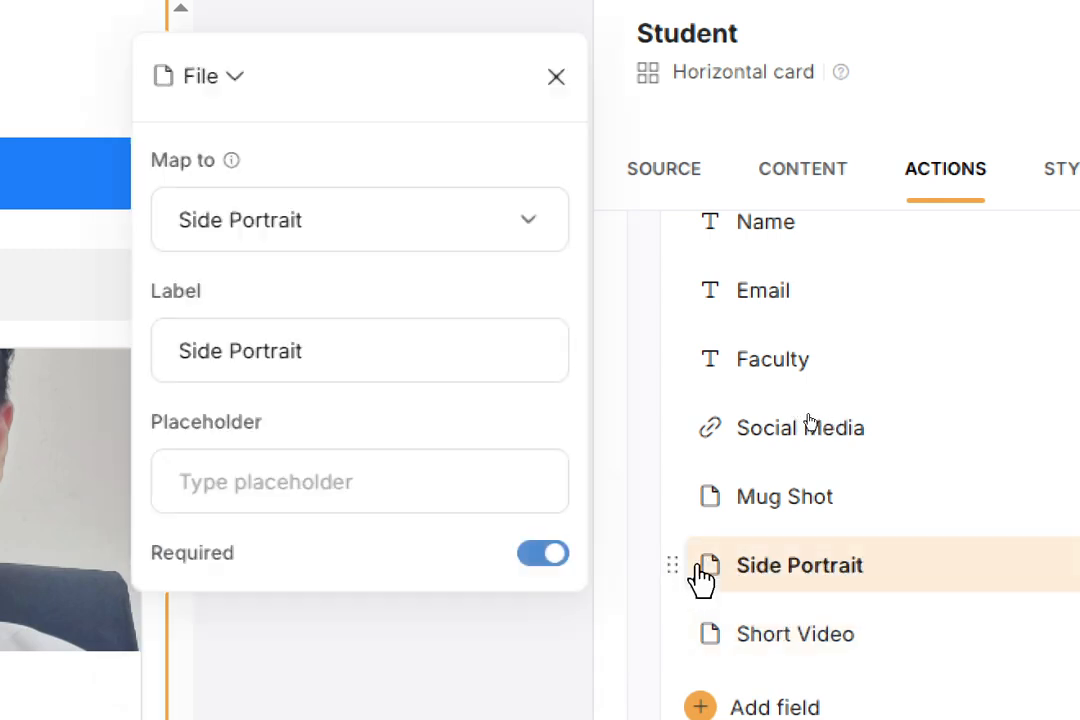
left_click(548, 558)
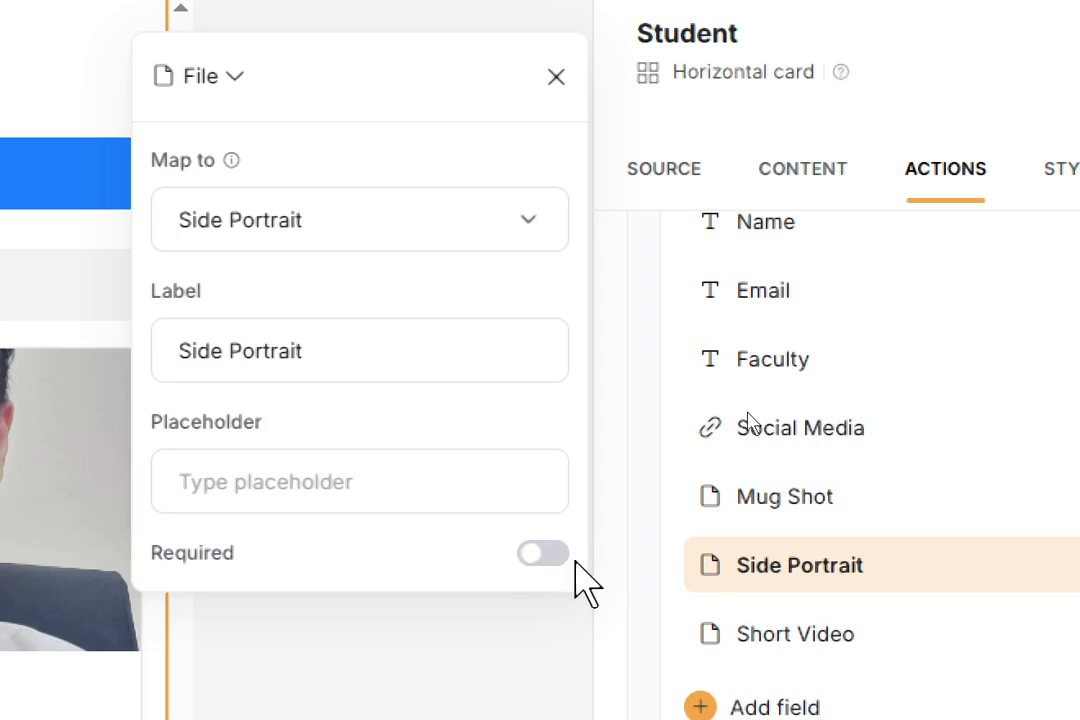
left_click(679, 497)
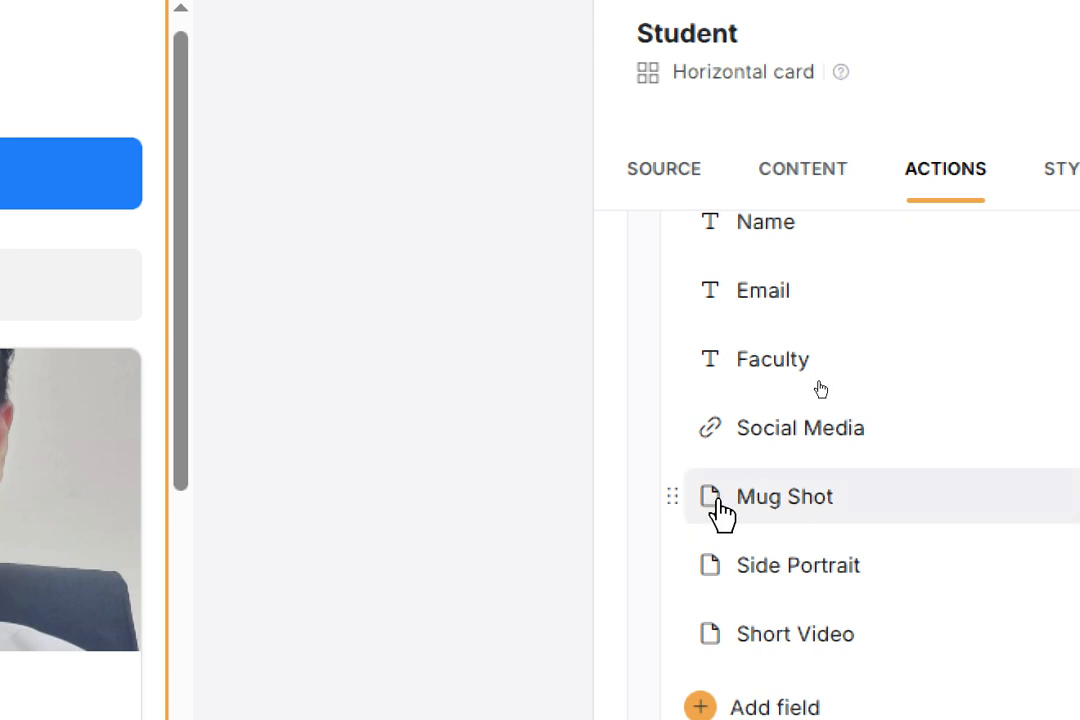
- Turn off Required for the Mug Shot and Social Media form fields
left_click(699, 517)
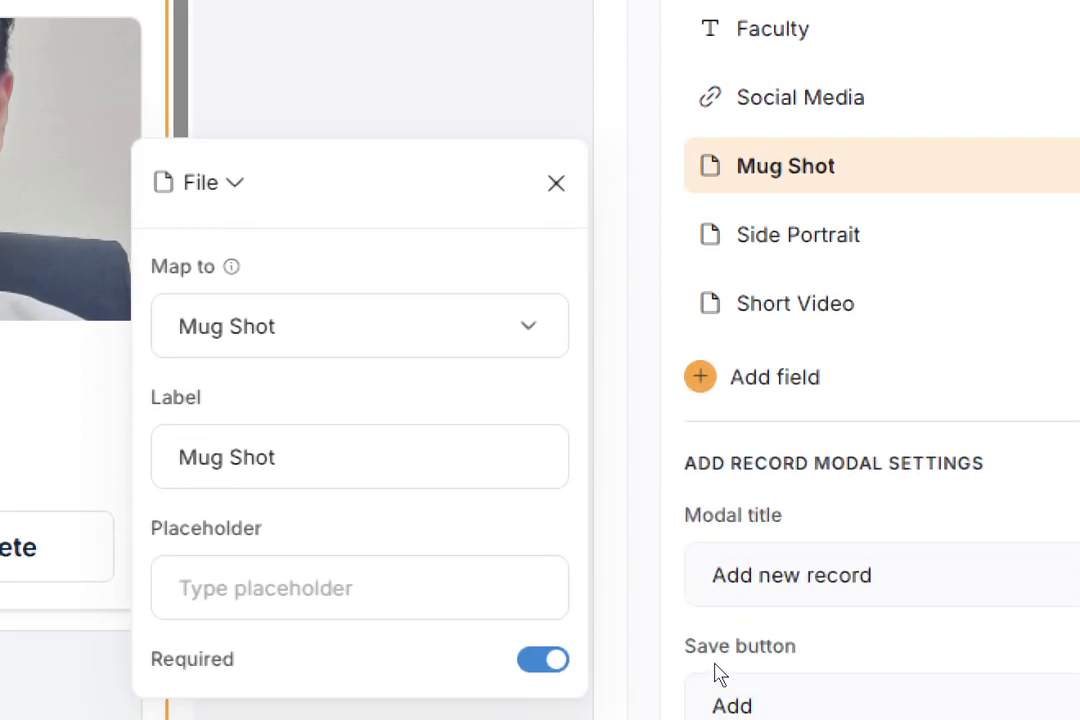
left_click(538, 671)
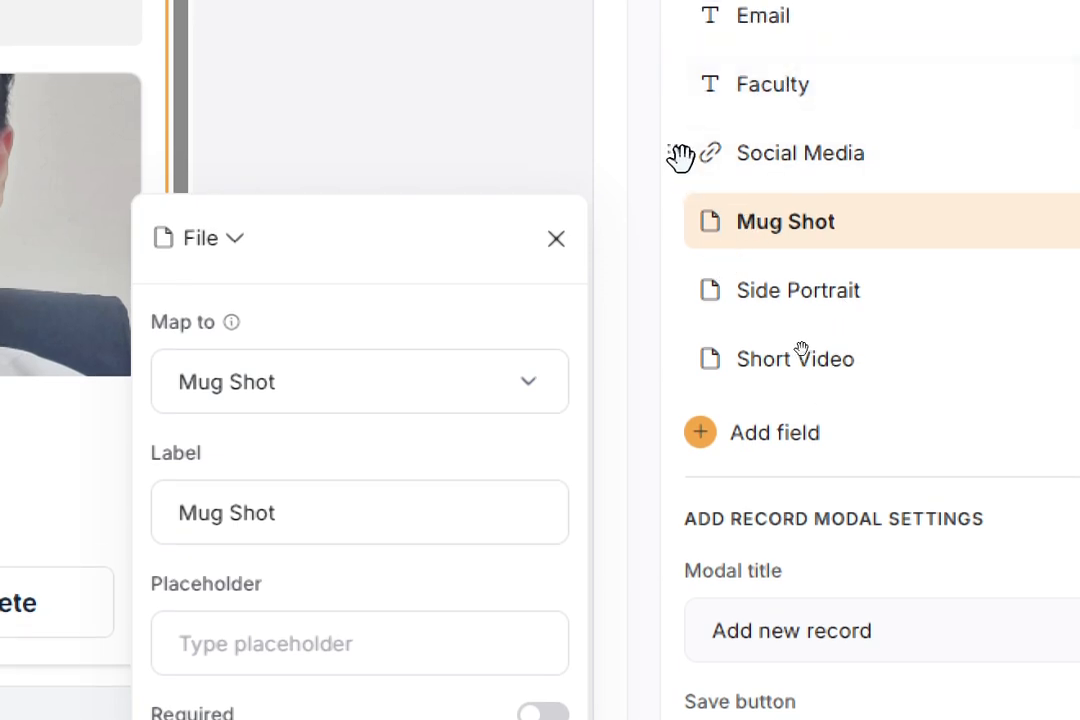
left_click(691, 172)
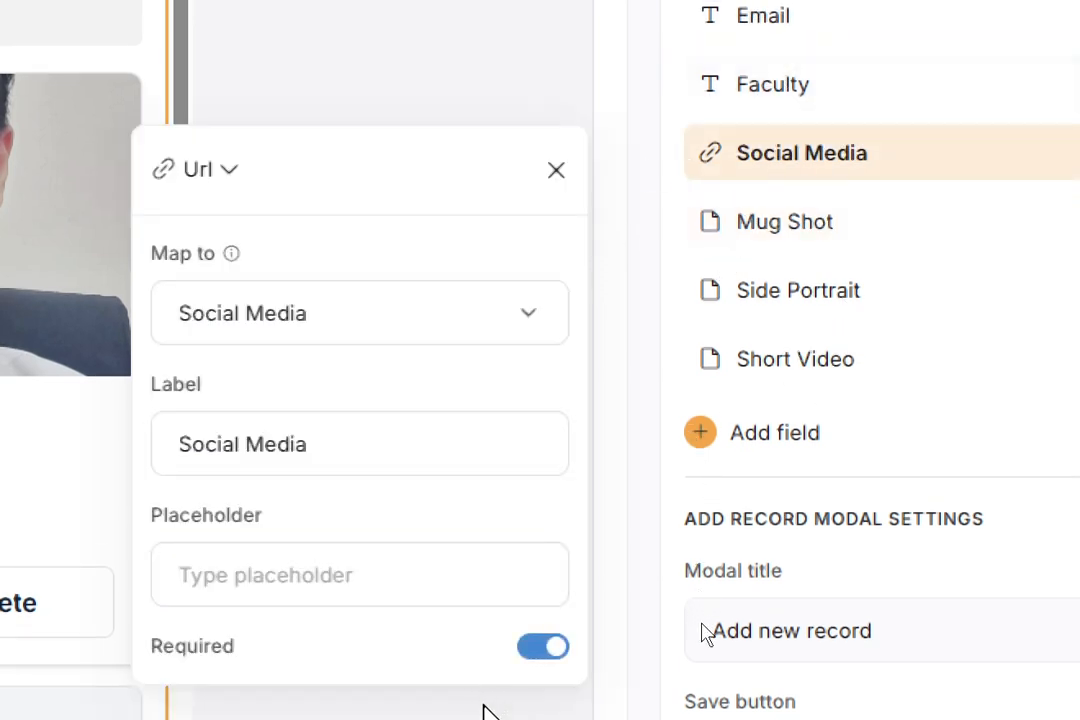
left_click(541, 650)
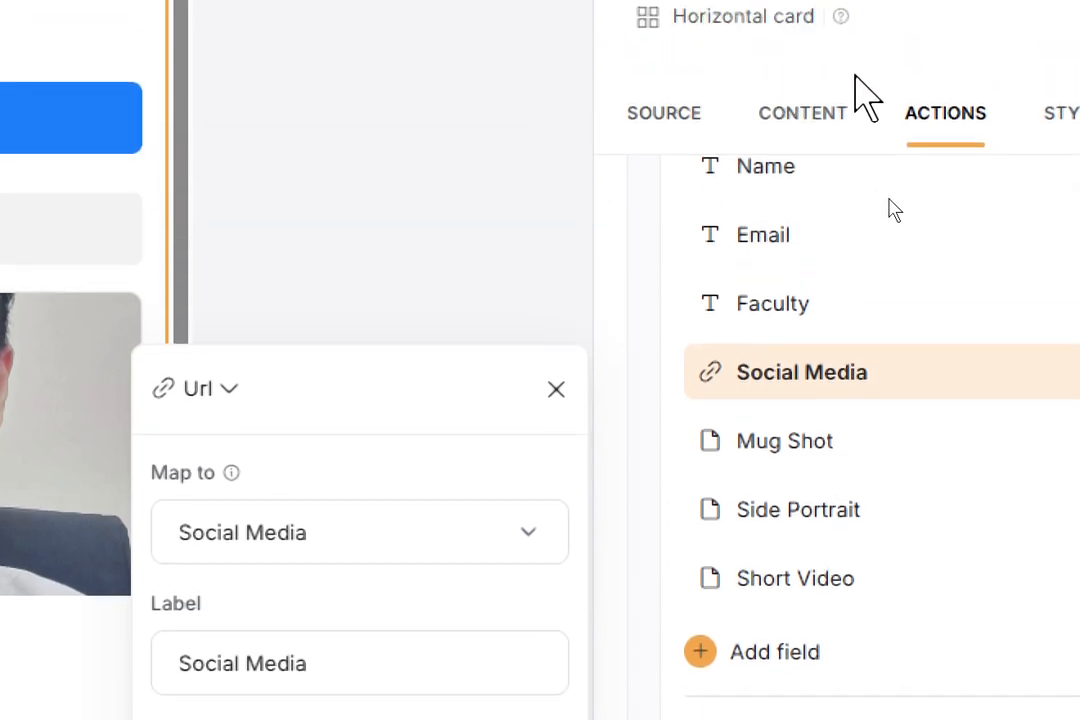
scroll(958, 280, "up", 3)
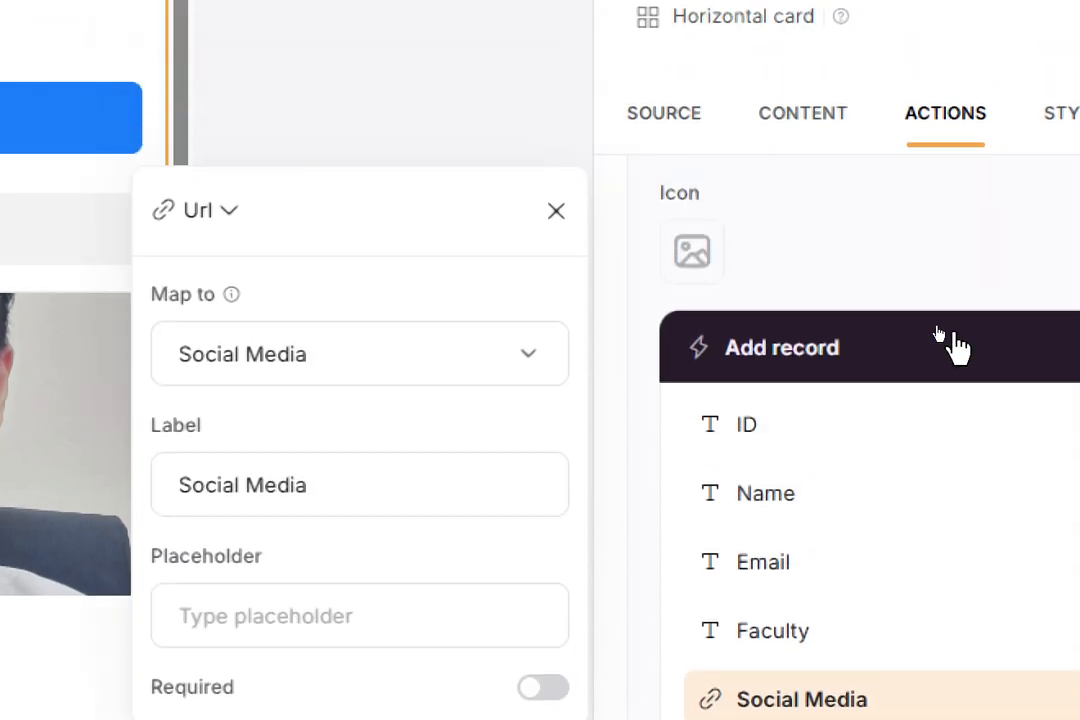
scroll(955, 345, "up", 4)
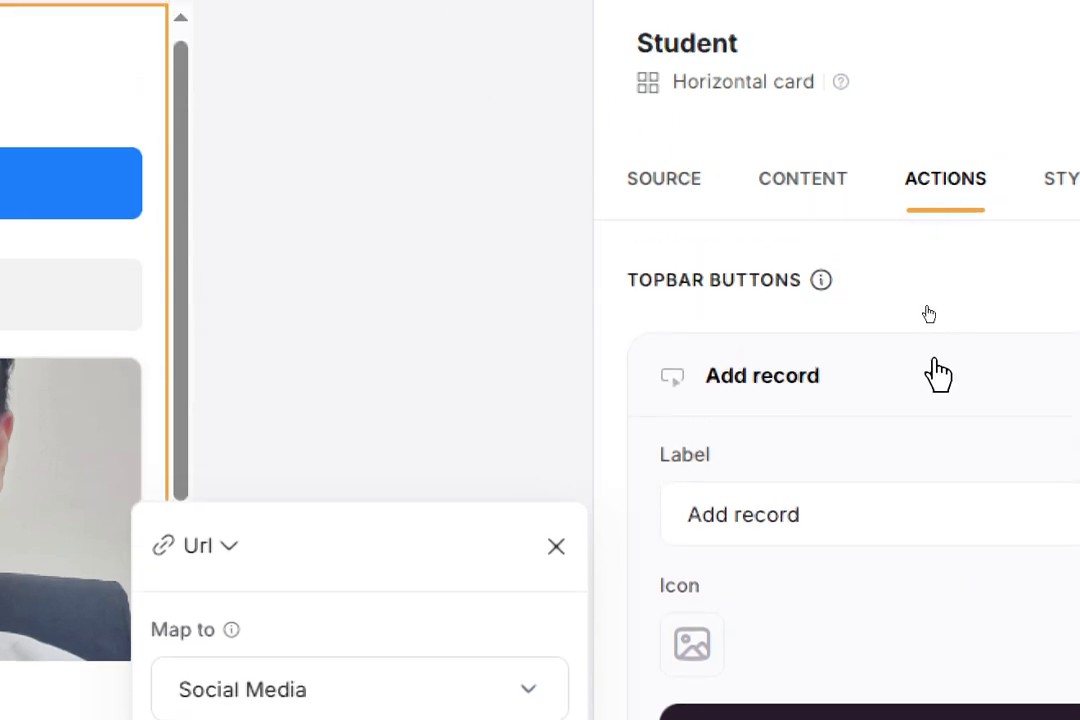
scroll(757, 415, "down", 3)
scroll(815, 475, "up", 1)
scroll(820, 477, "down", 8)
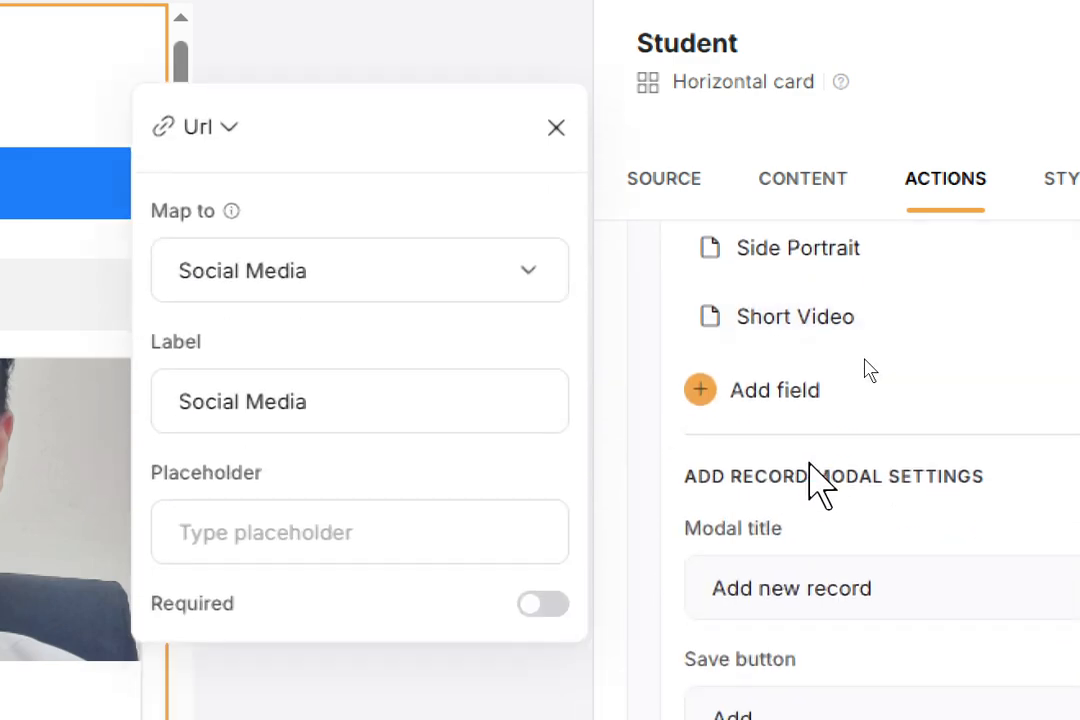
scroll(812, 595, "down", 3)
scroll(815, 605, "up", 5)
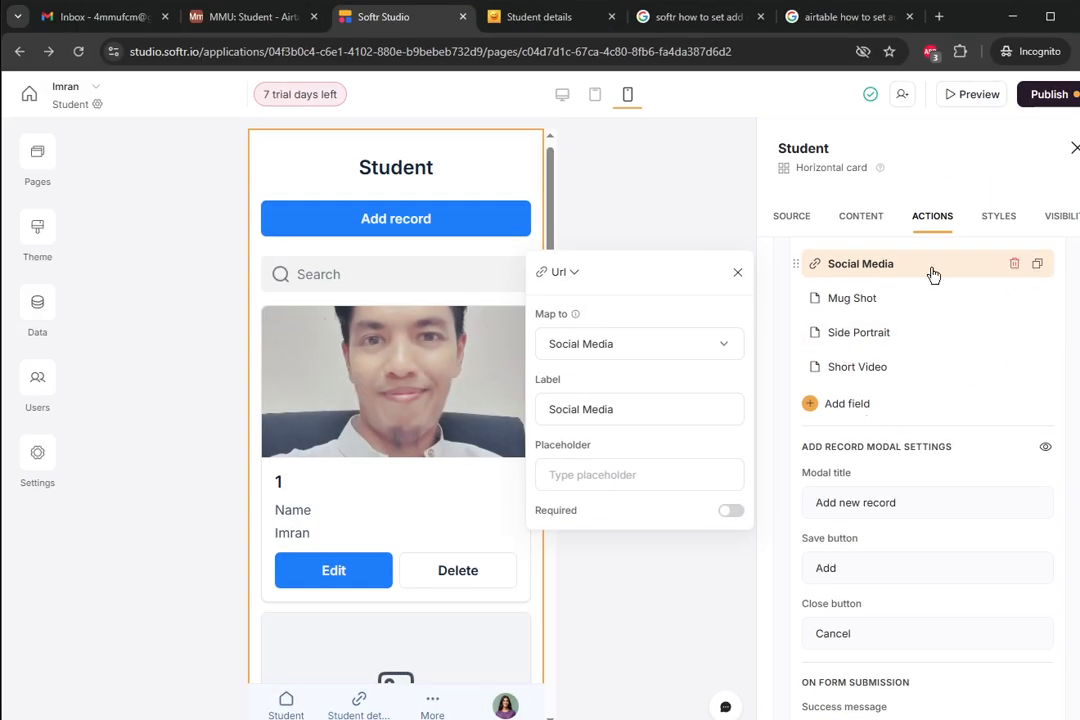
scroll(940, 300, "up", 4)
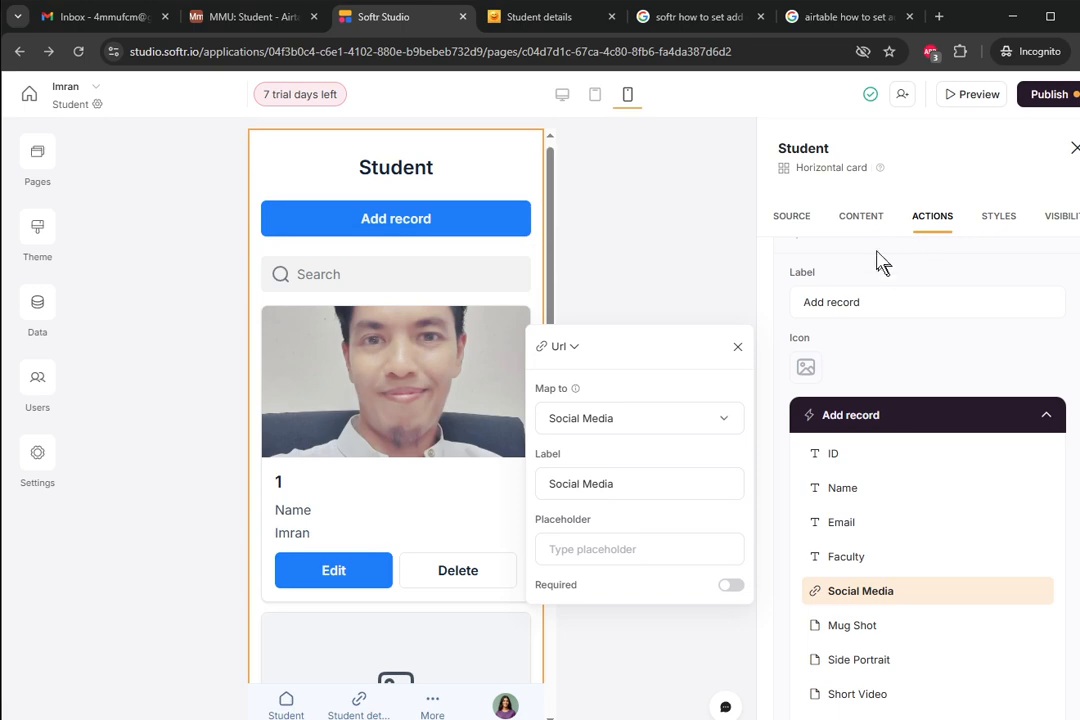
- Review the block's Content settings, then launch a live preview of the Student app
left_click(864, 222)
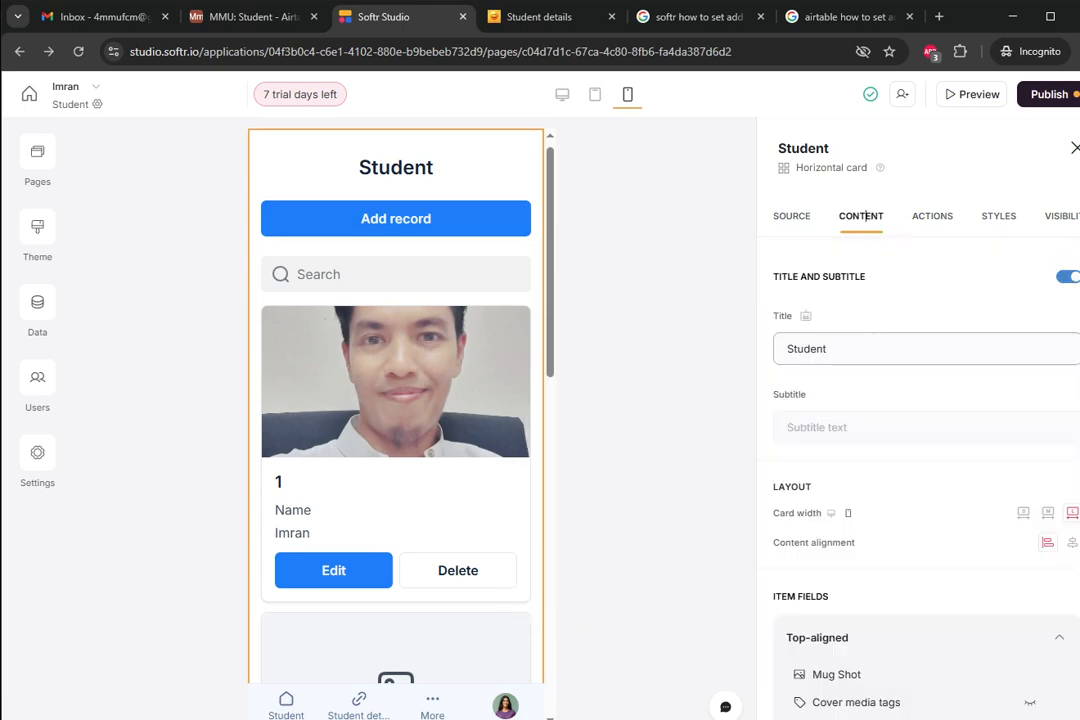
scroll(866, 216, "down", 3)
scroll(873, 354, "down", 1)
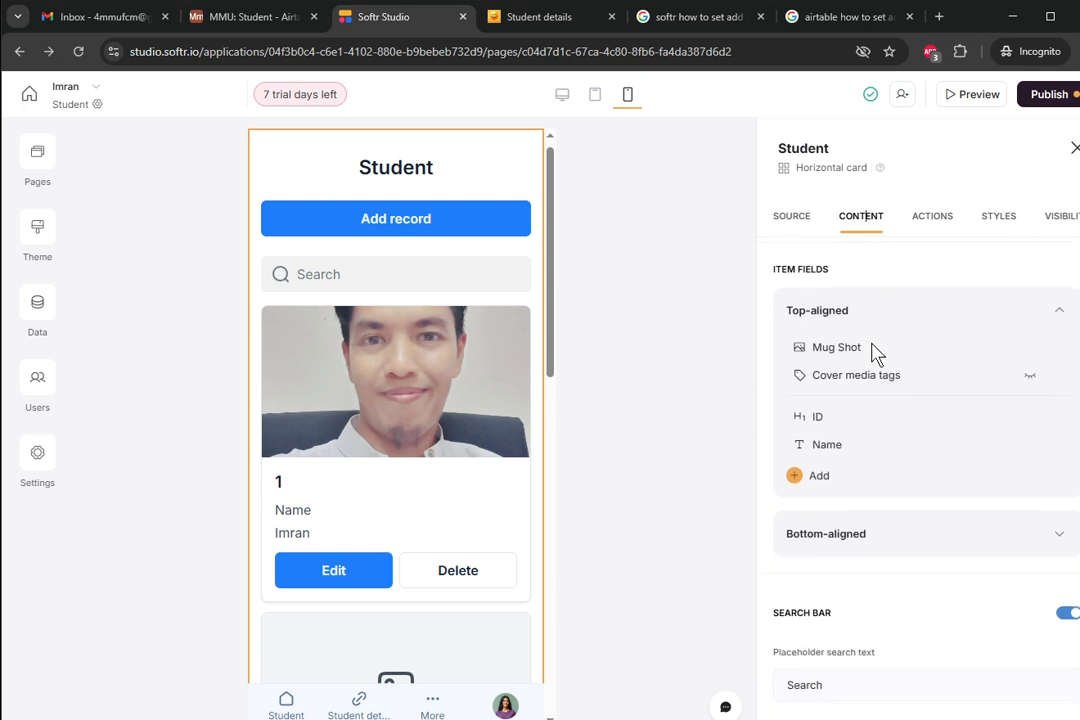
scroll(872, 350, "down", 3)
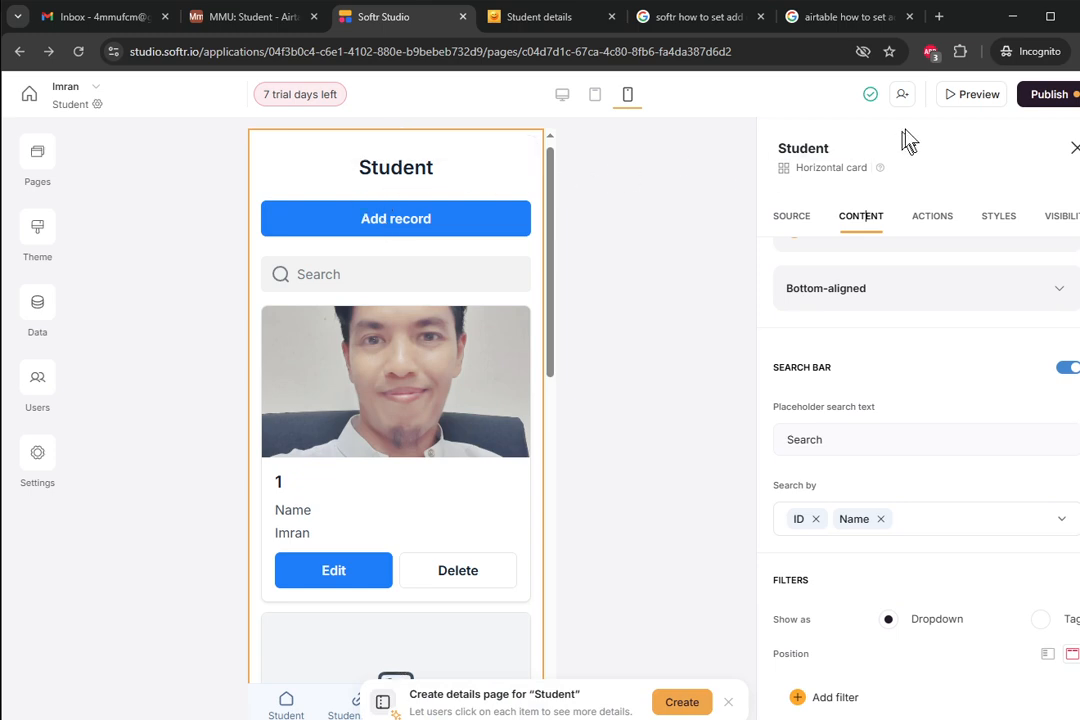
left_click(966, 95)
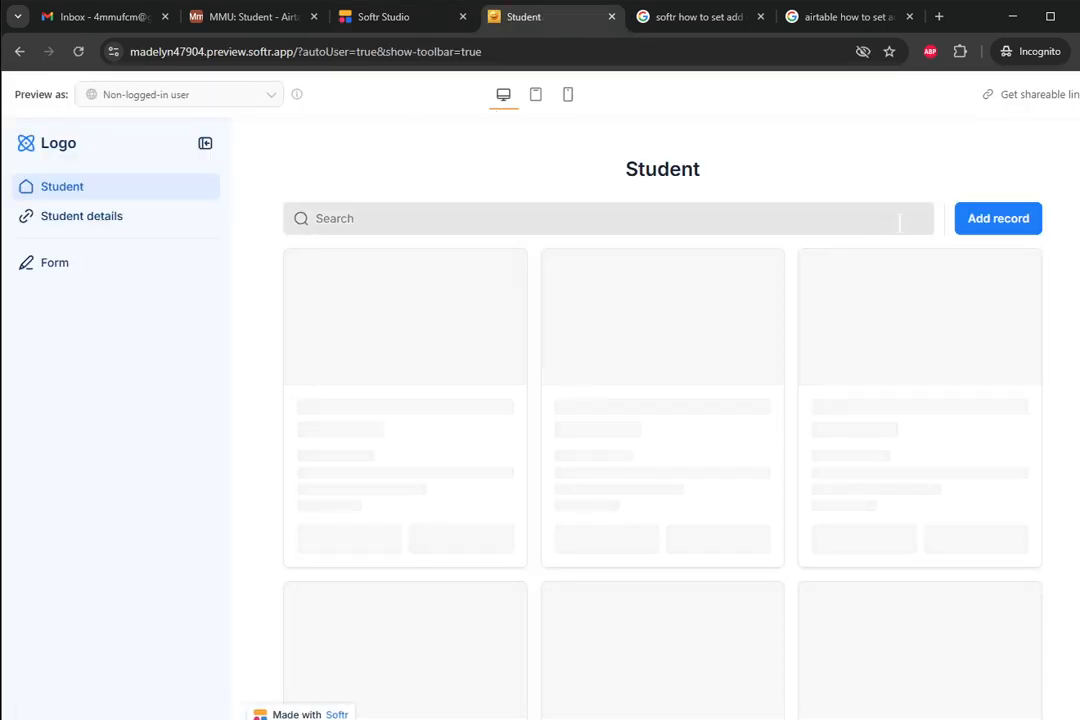
- Open the Add record form and try a Side Portrait upload, cancelling the file picker
left_click(978, 220)
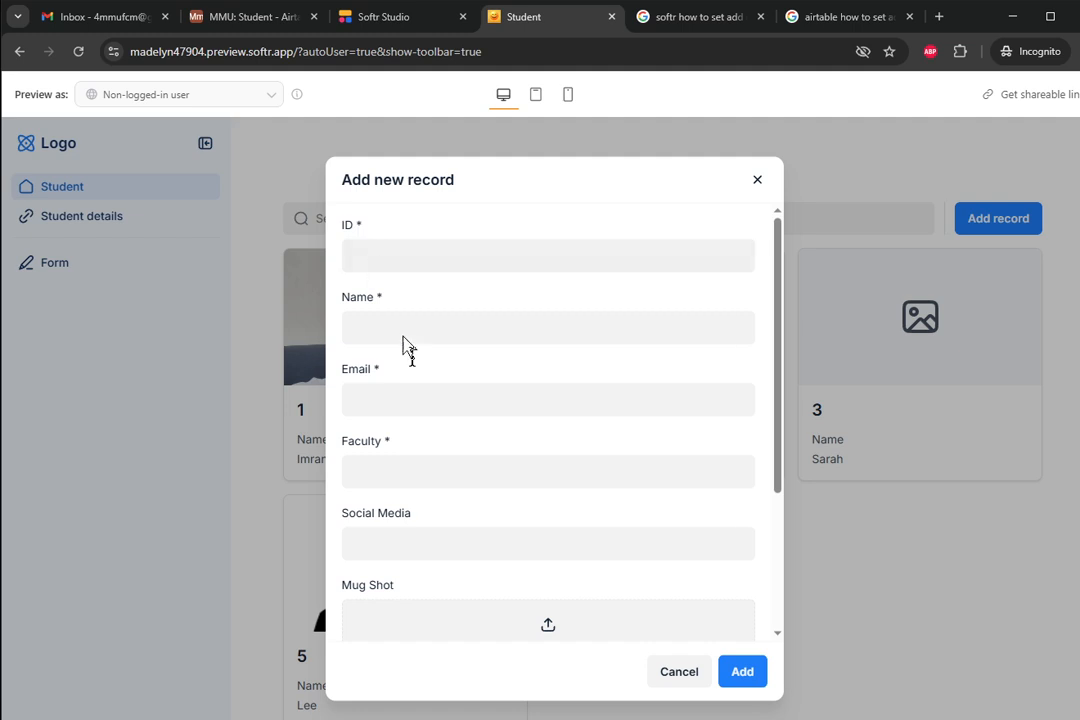
scroll(410, 430, "down", 2)
scroll(416, 440, "down", 3)
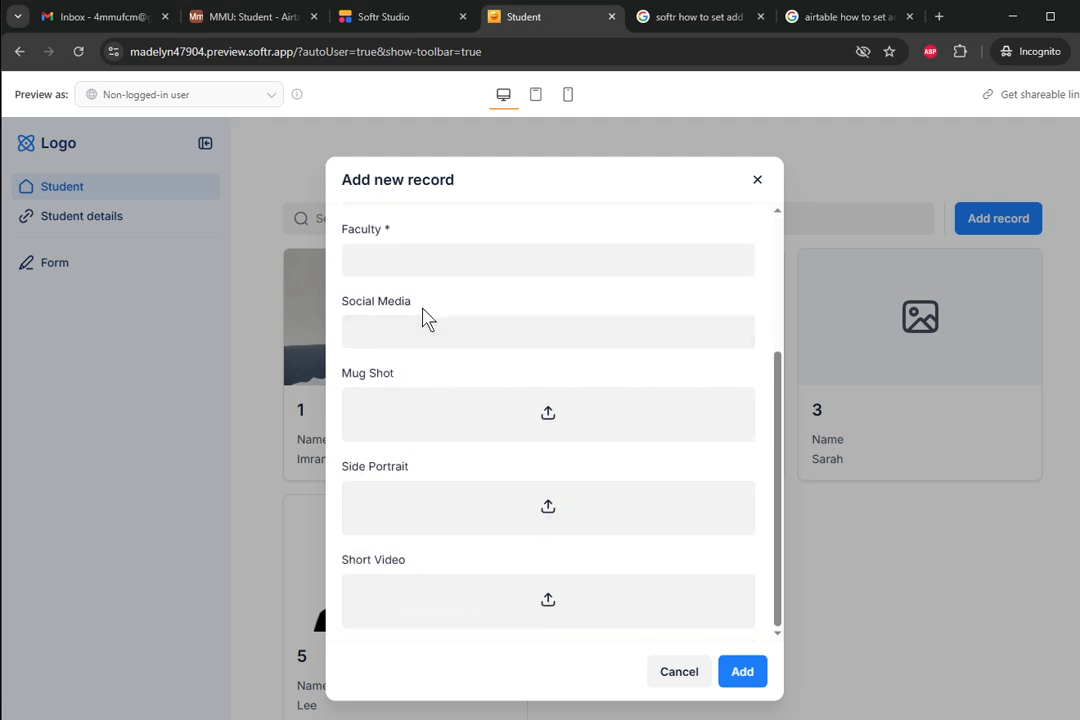
left_click_drag(425, 305, 347, 310)
left_click_drag(391, 376, 346, 390)
left_click(406, 466)
left_click(437, 423)
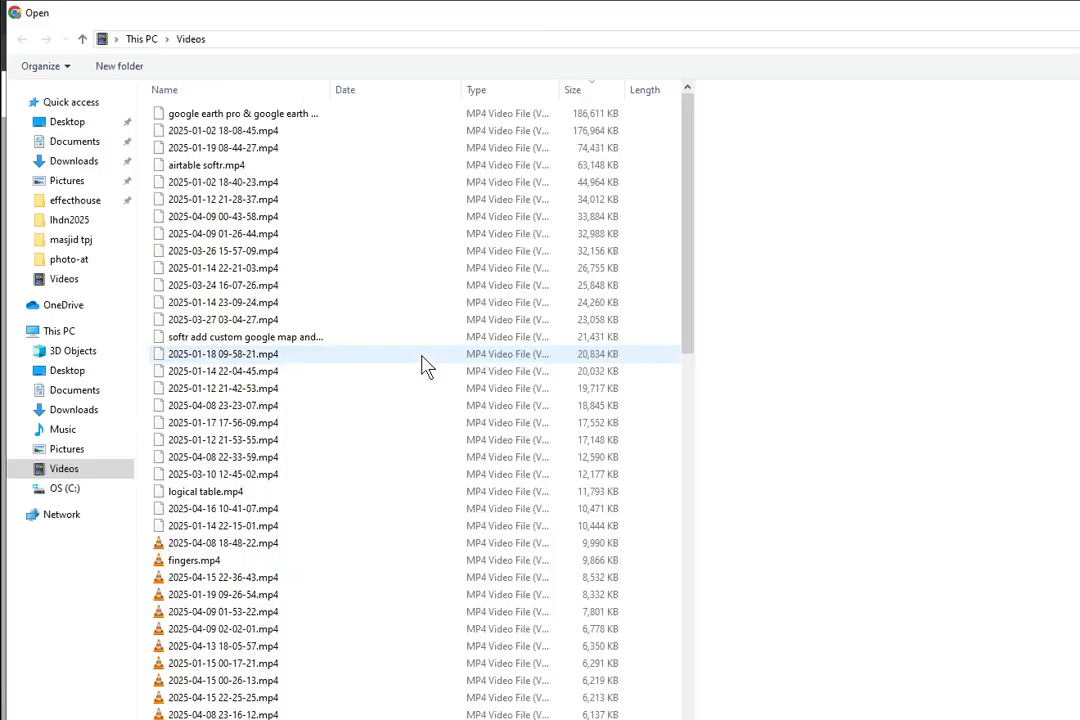
key("Escape")
scroll(450, 313, "up", 1)
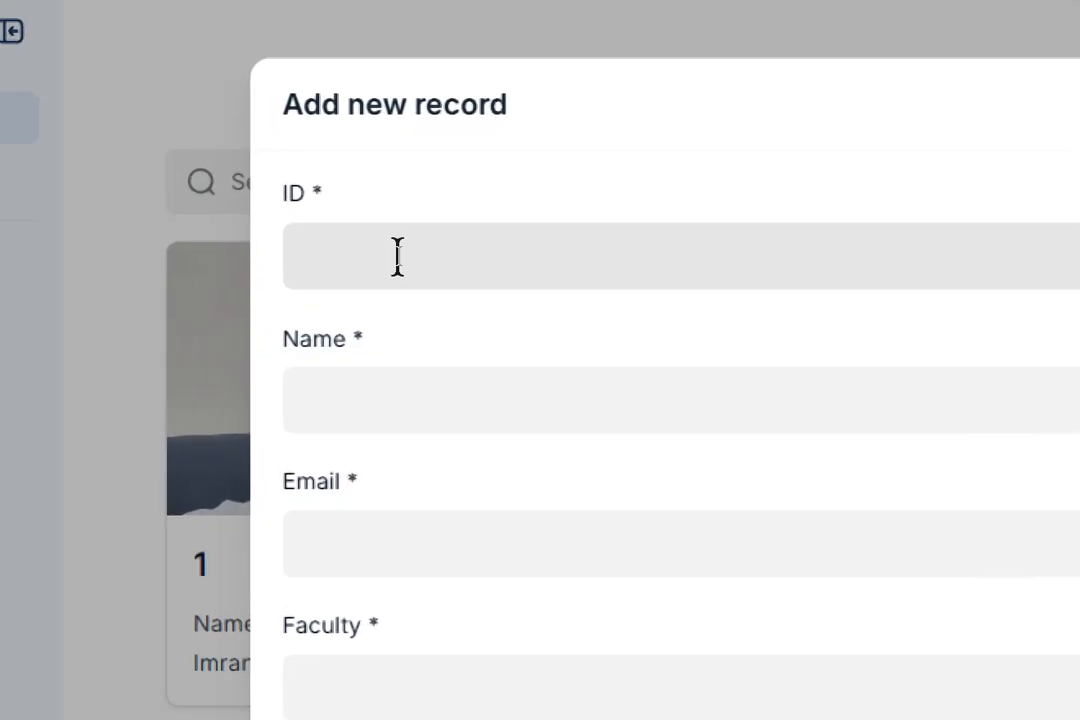
- Submit a student with ID 7, name, e-mail and faculty FETV, then open student 7
left_click(439, 246)
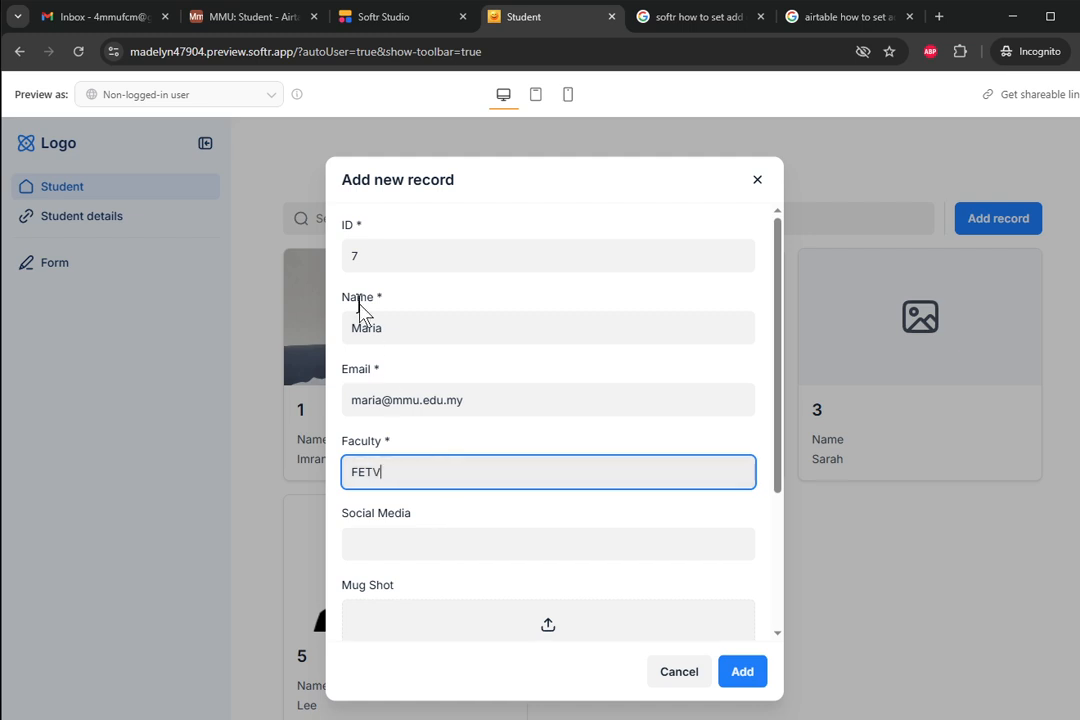
scroll(386, 375, "down", 2)
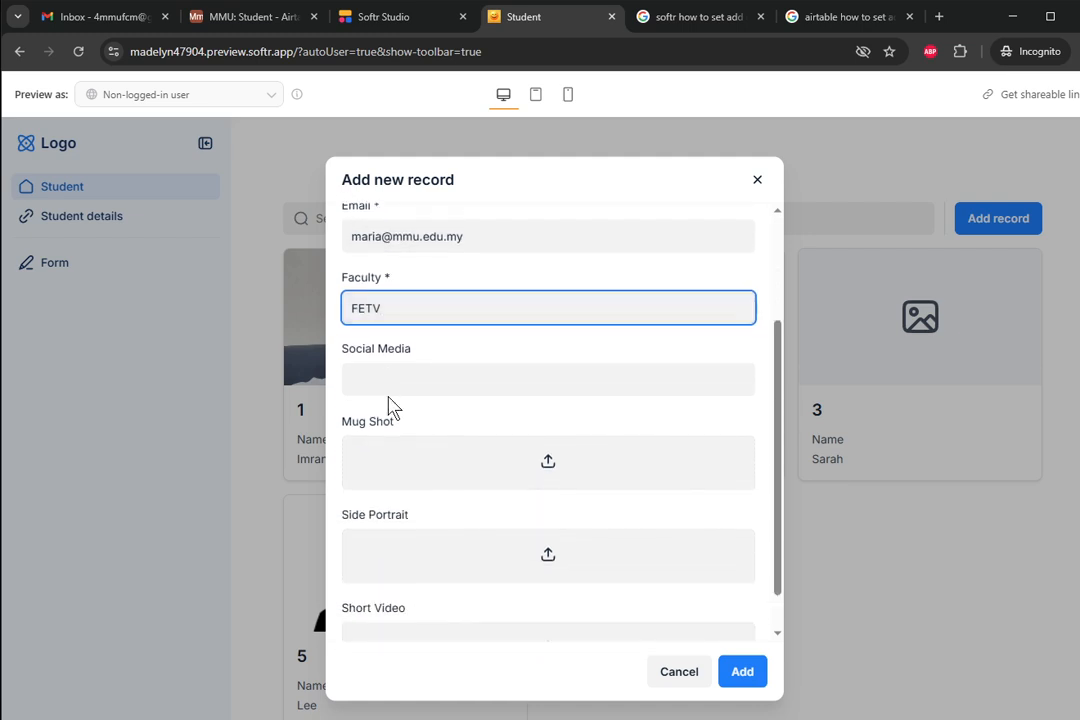
scroll(390, 410, "down", 1)
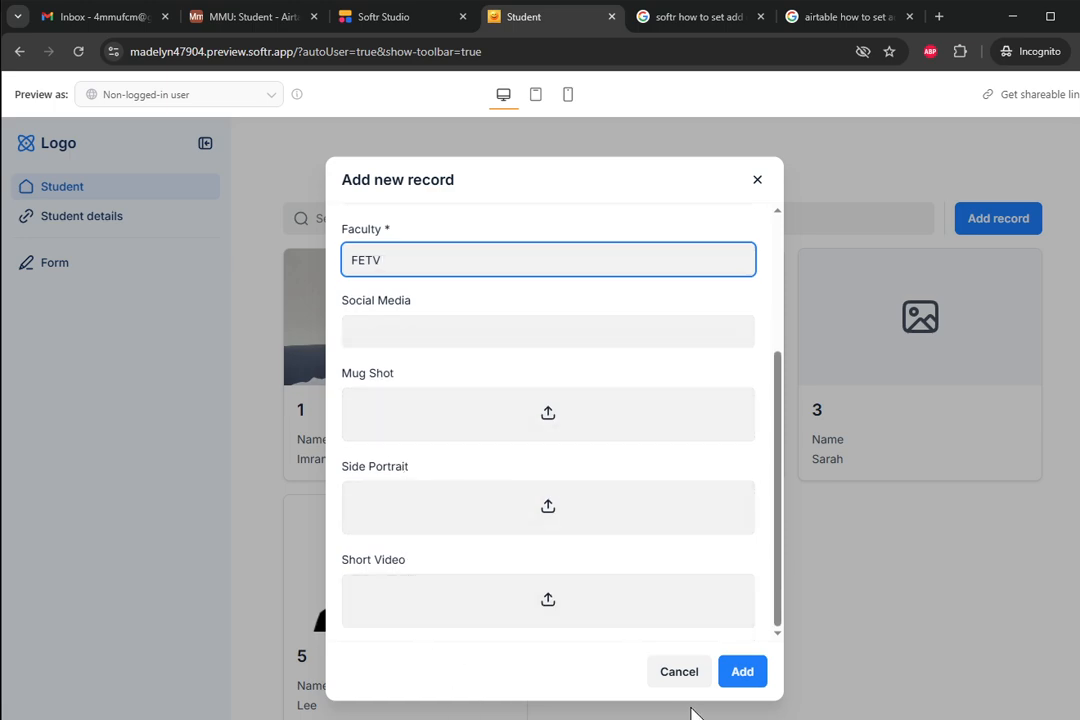
left_click(733, 677)
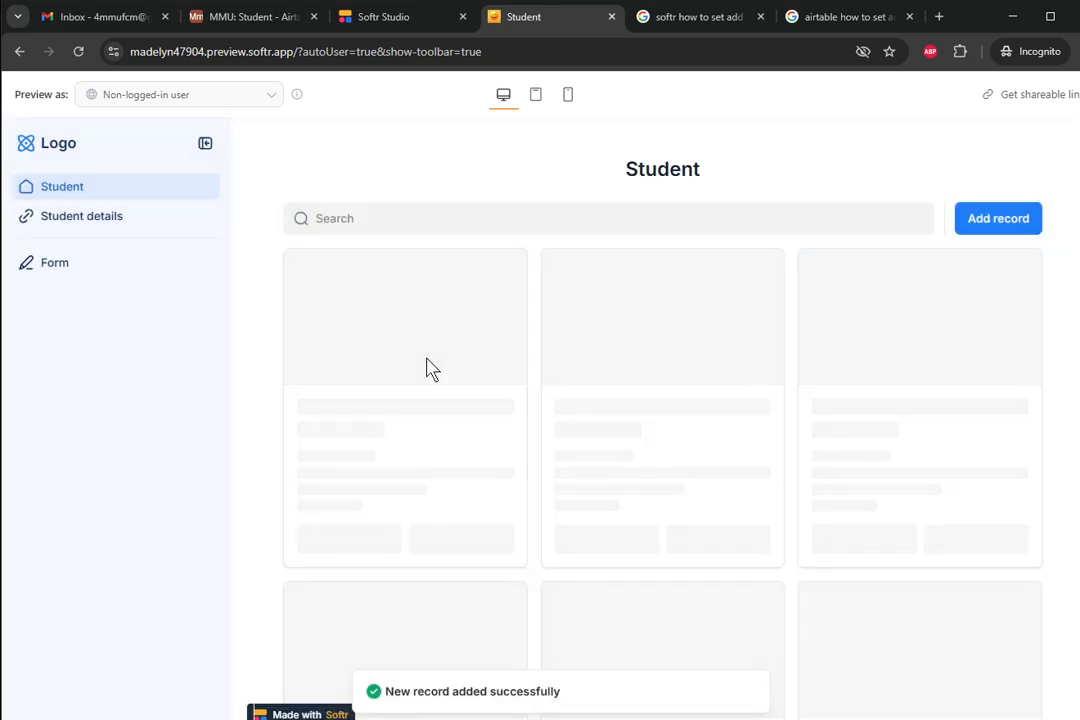
scroll(490, 430, "down", 1)
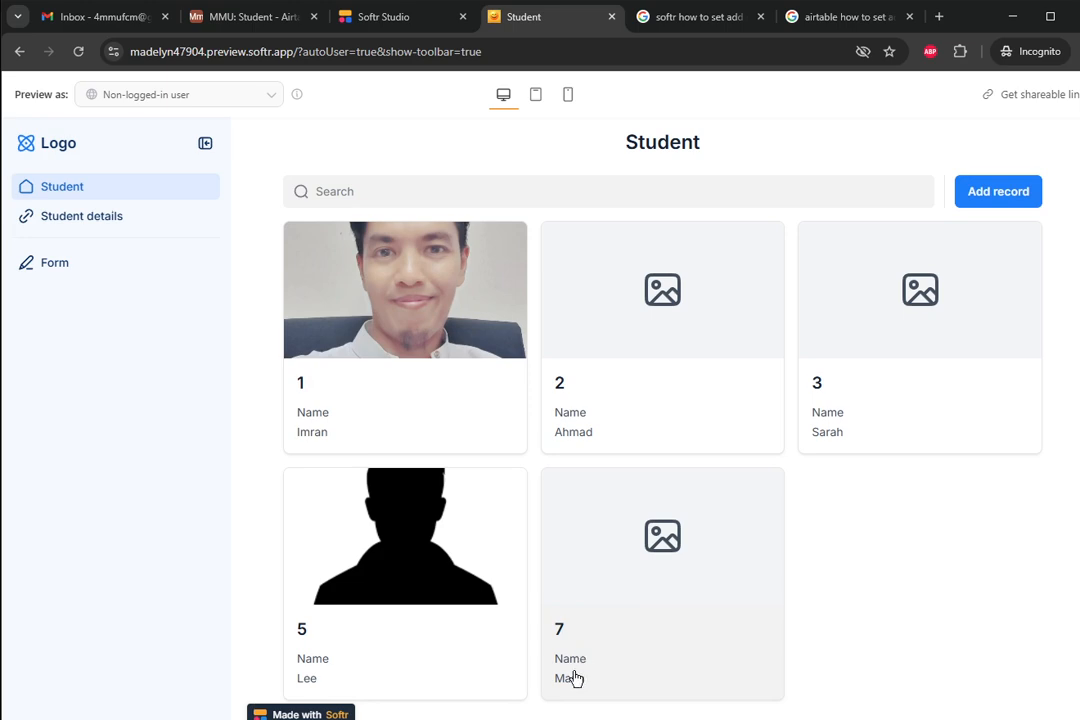
left_click(588, 632)
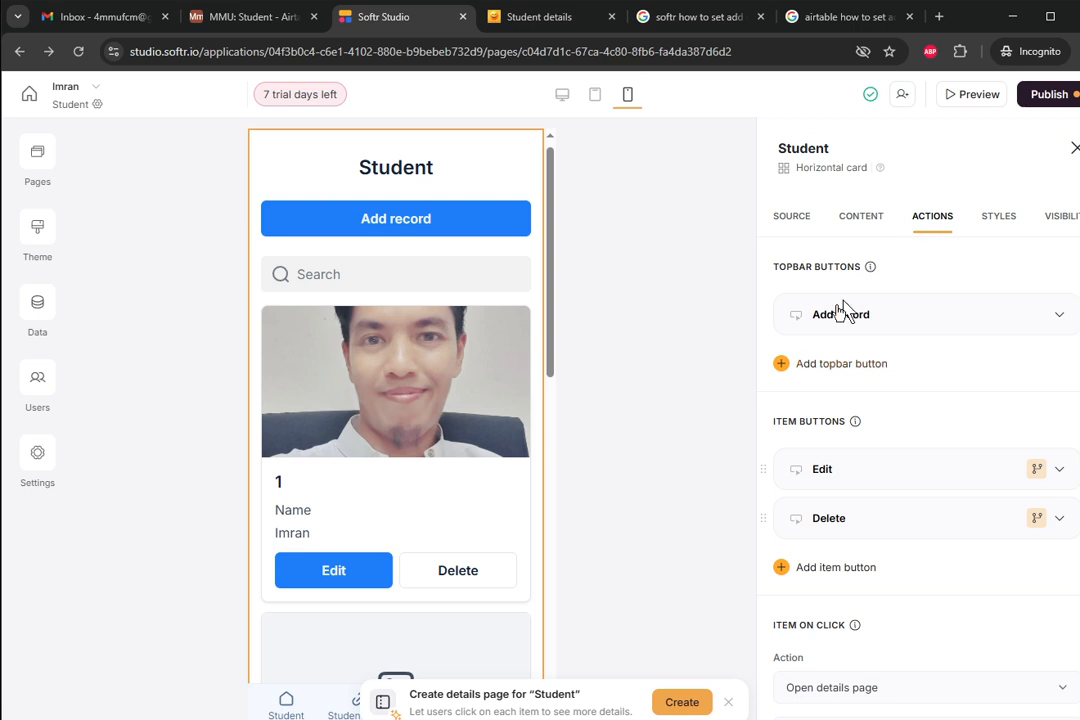
- Browse the Student list's available top-bar button actions
left_click(781, 366)
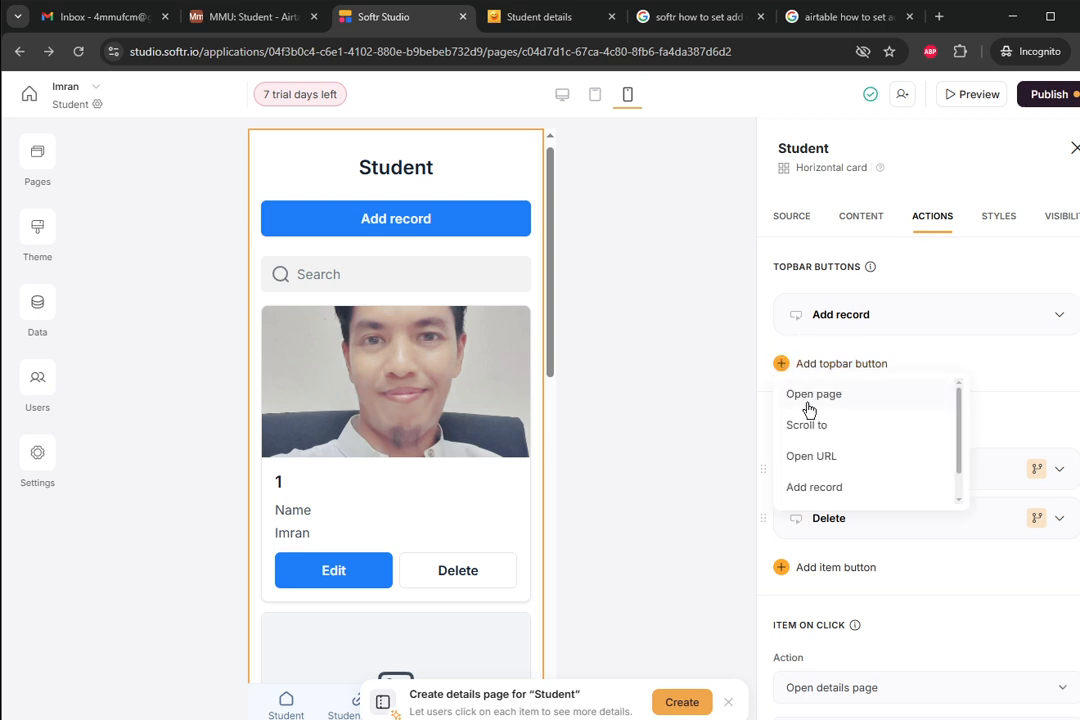
scroll(813, 423, "down", 1)
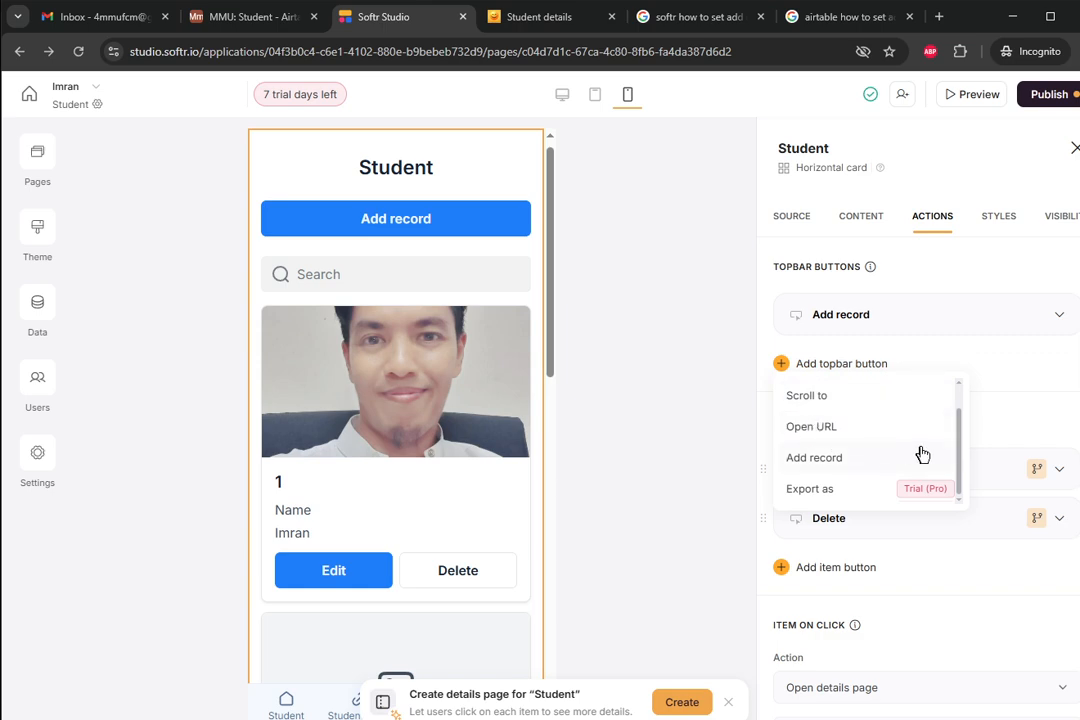
mouse_move(962, 441)
left_mouse_down()
mouse_move(965, 414)
mouse_move(966, 458)
left_mouse_up()
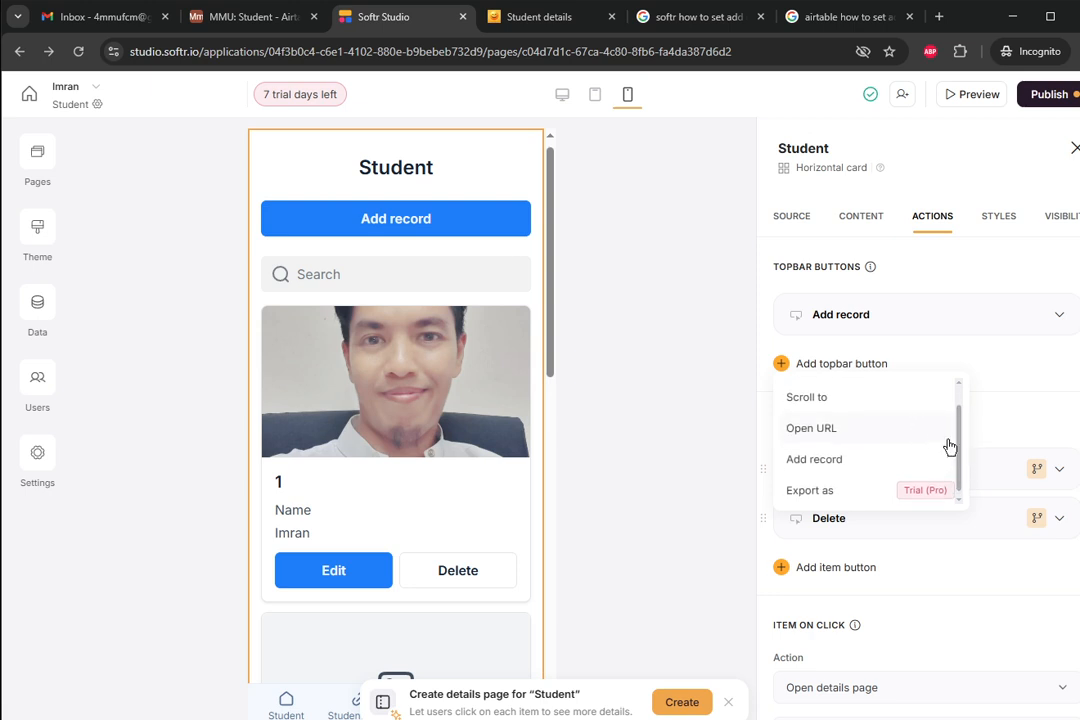
scroll(952, 446, "up", 1)
scroll(900, 416, "down", 1)
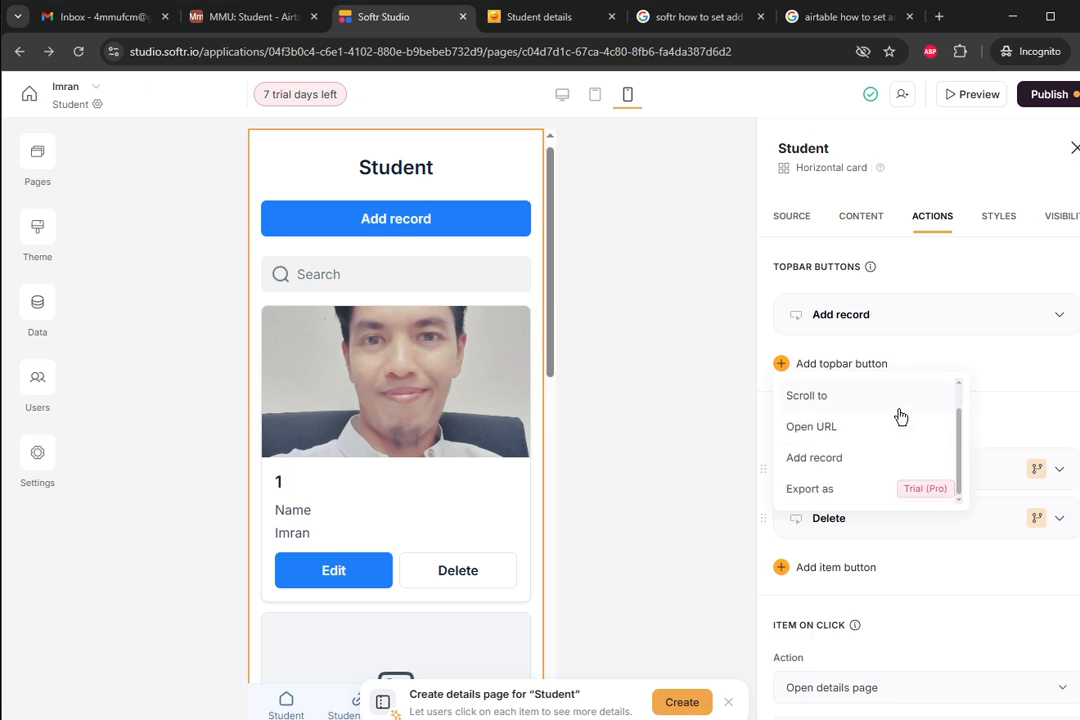
scroll(900, 416, "down", 1)
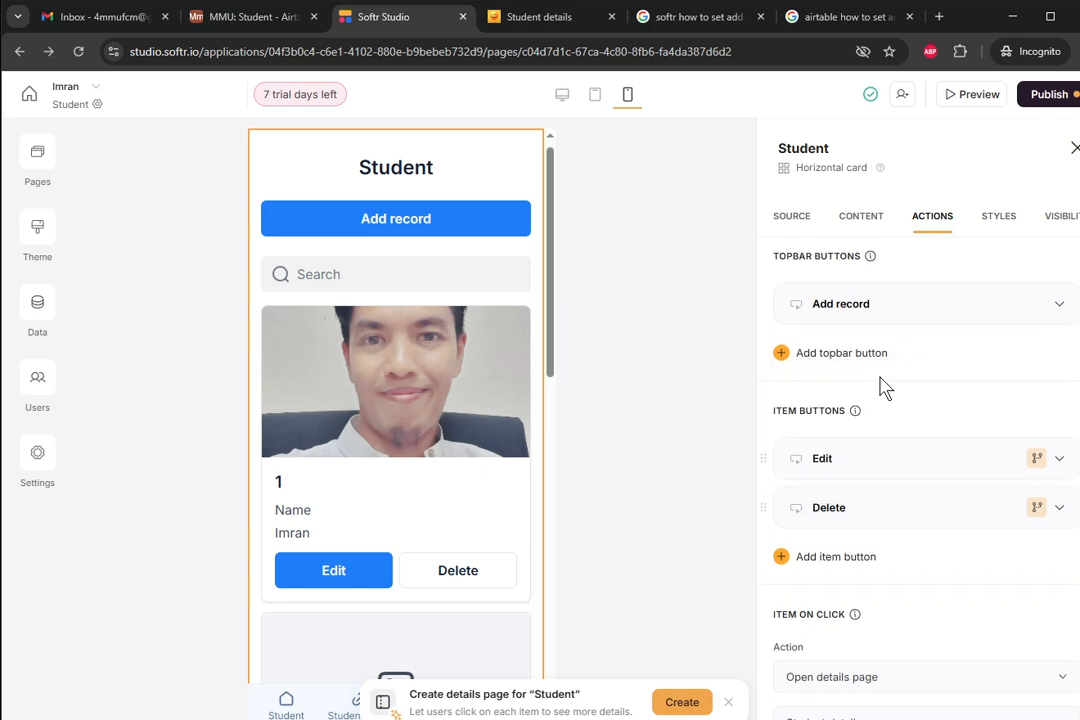
- Add an Open page top-bar button and collapse its settings
left_click(821, 356)
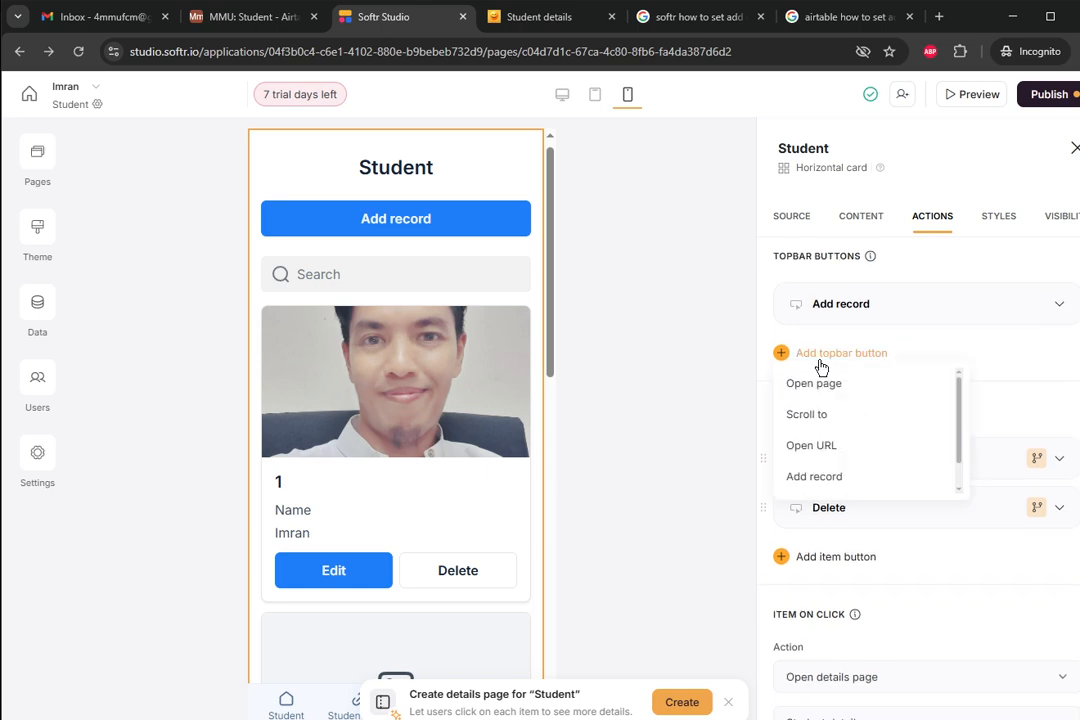
scroll(828, 391, "down", 1)
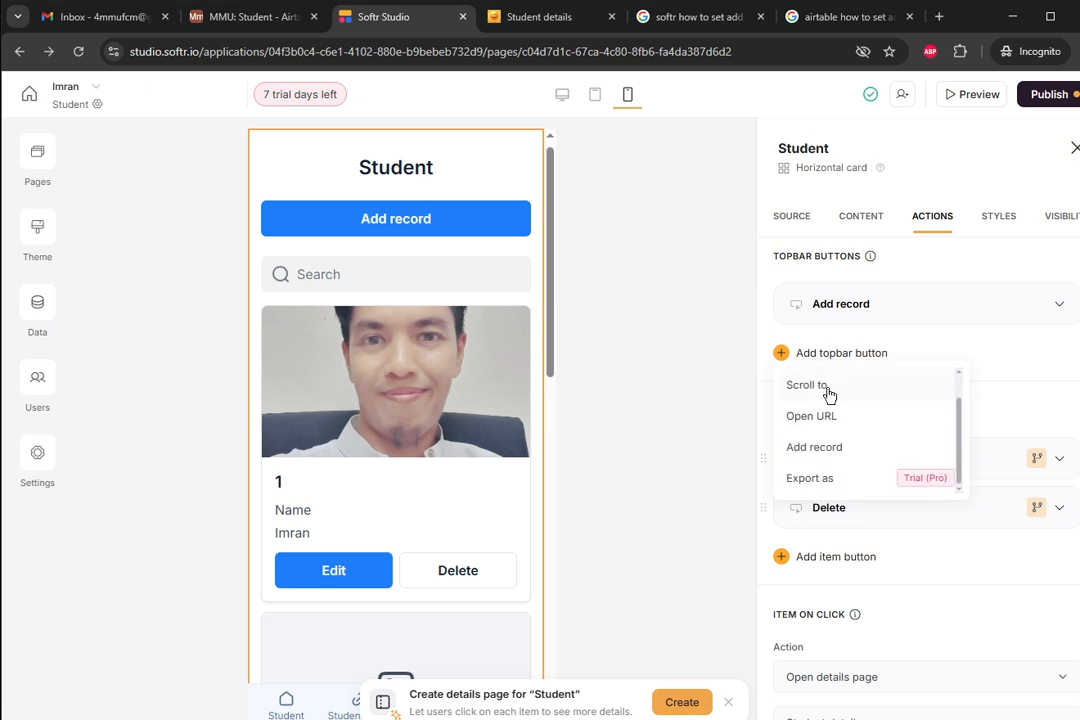
scroll(828, 394, "up", 1)
left_click(828, 385)
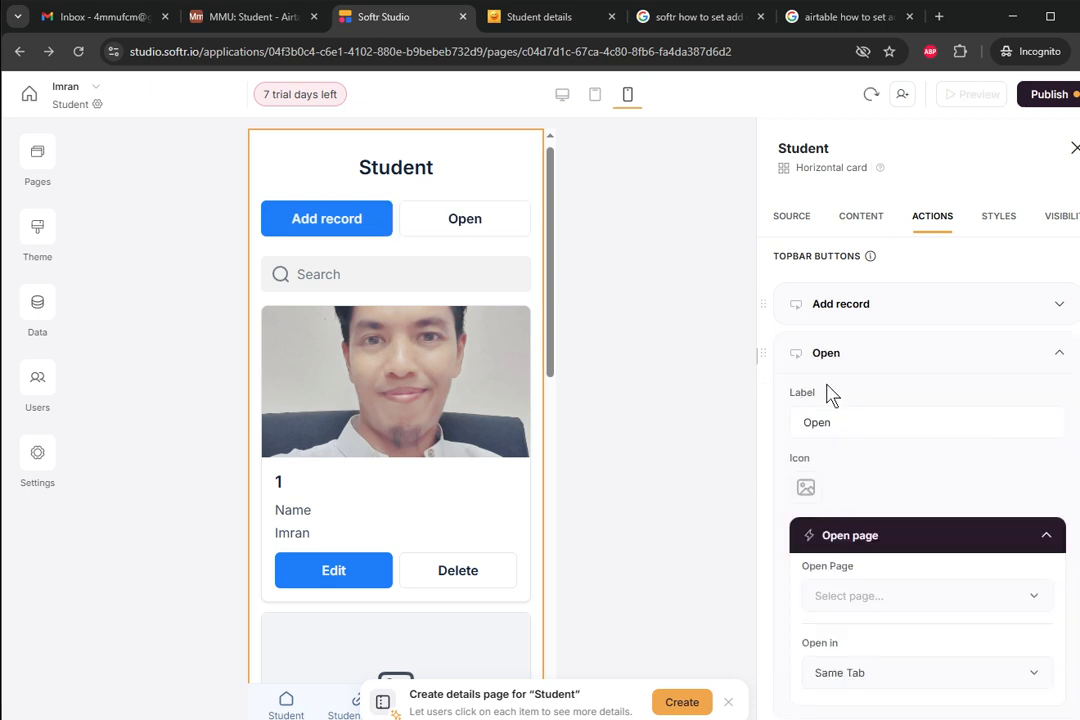
left_click(861, 366)
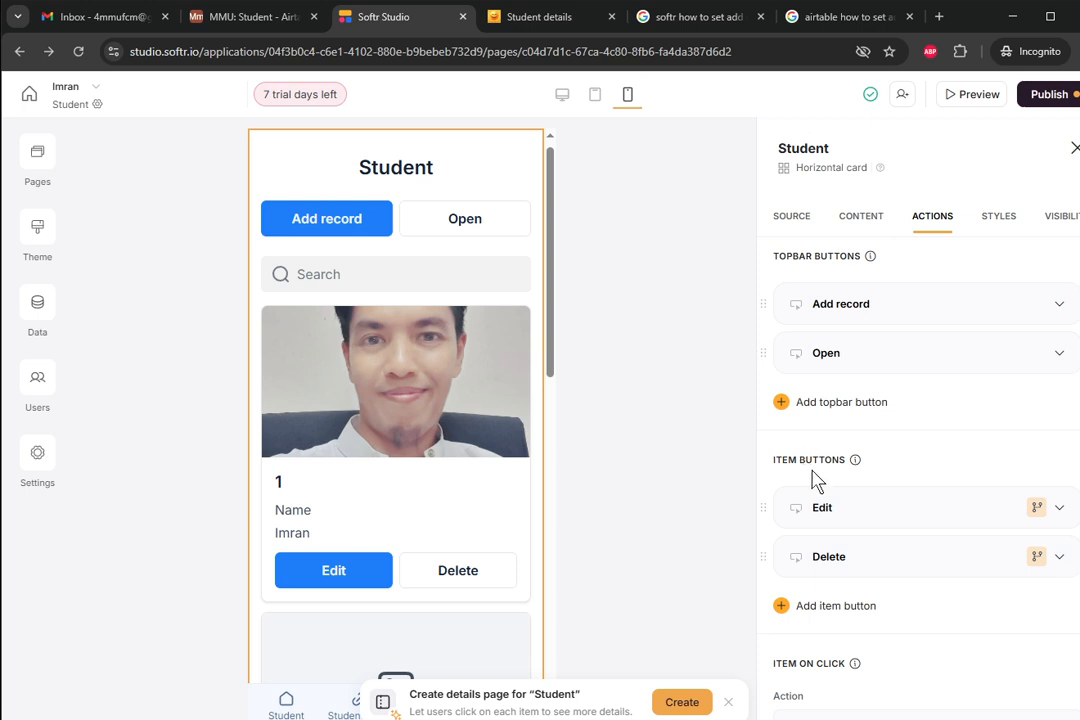
- Delete the Open top-bar button, leaving Add record as the only one
scroll(812, 480, "down", 2)
scroll(812, 480, "up", 1)
scroll(812, 480, "down", 1)
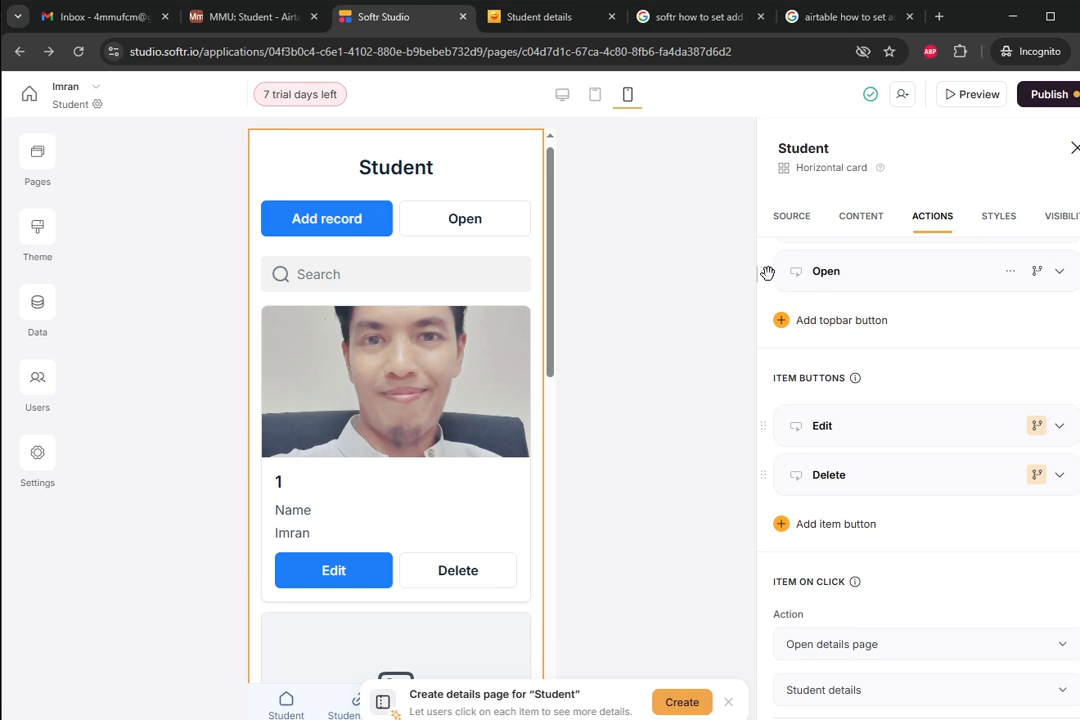
left_click(1010, 272)
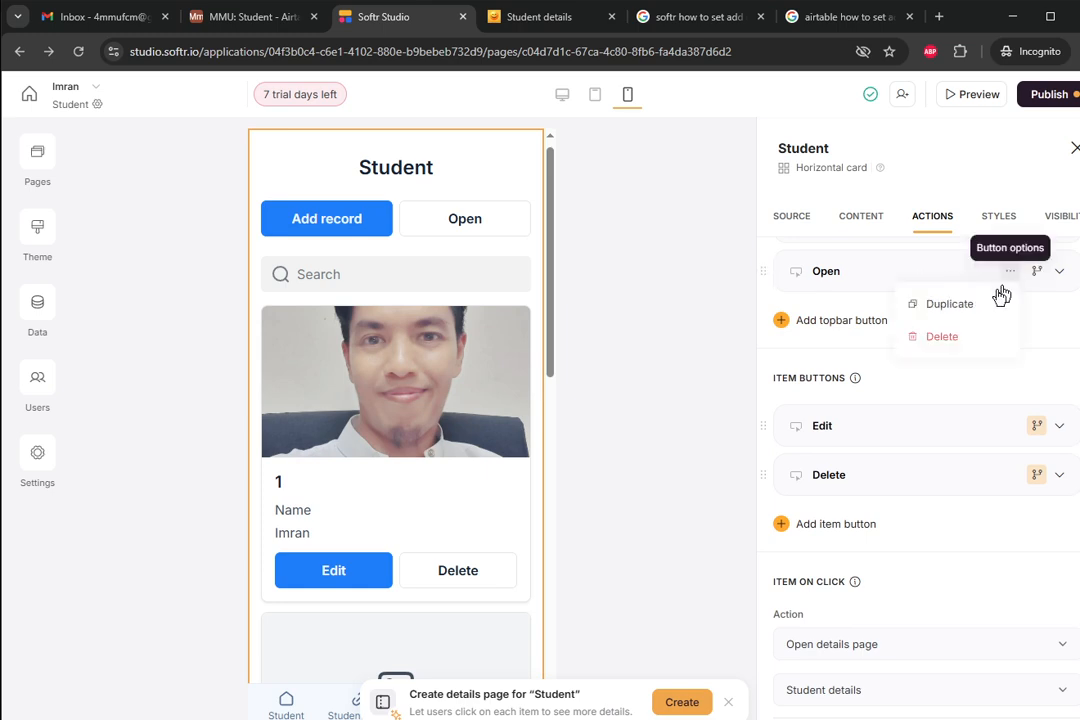
left_click(942, 337)
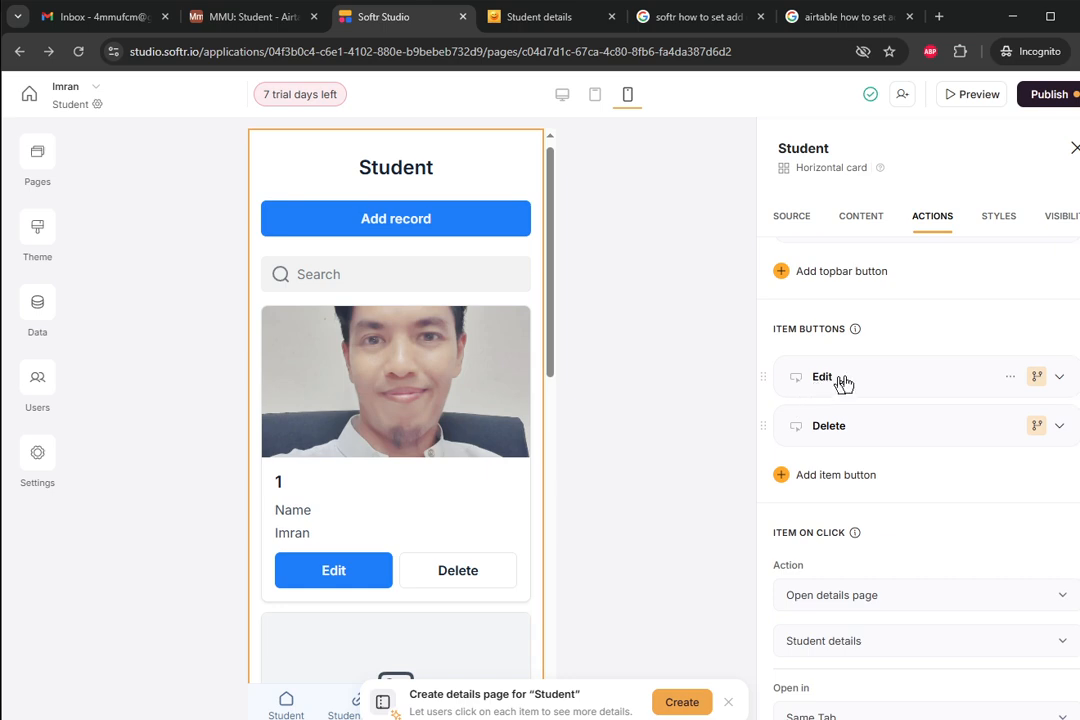
- Review the Edit button's visibility user groups without changing them
left_click(1037, 378)
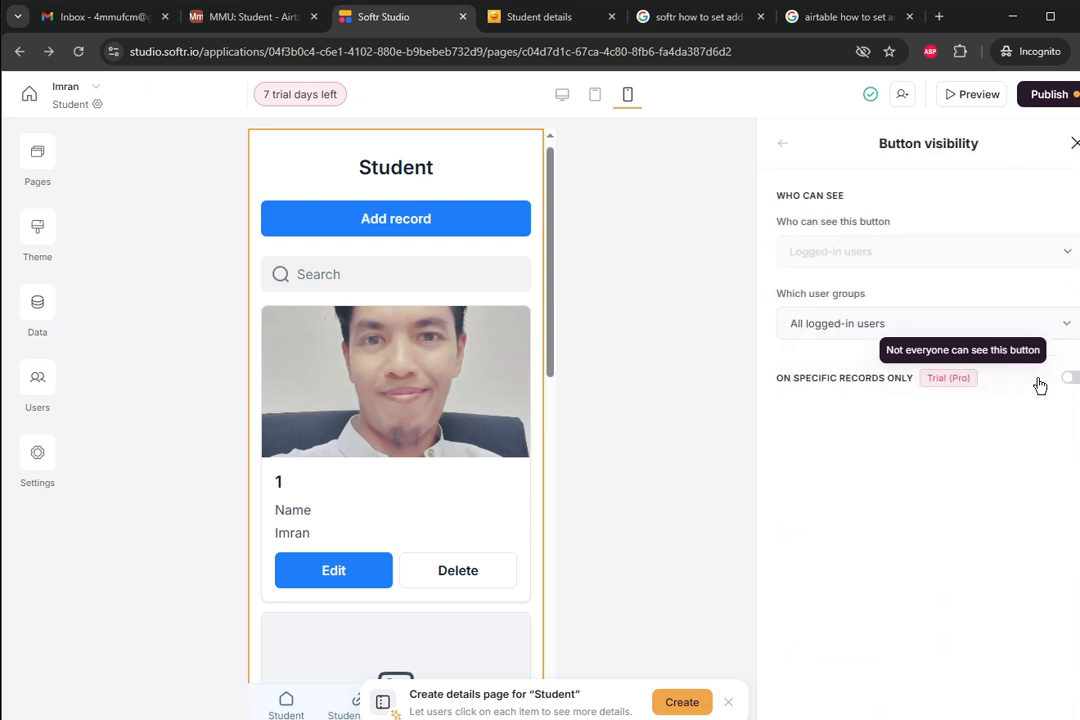
left_click(916, 330)
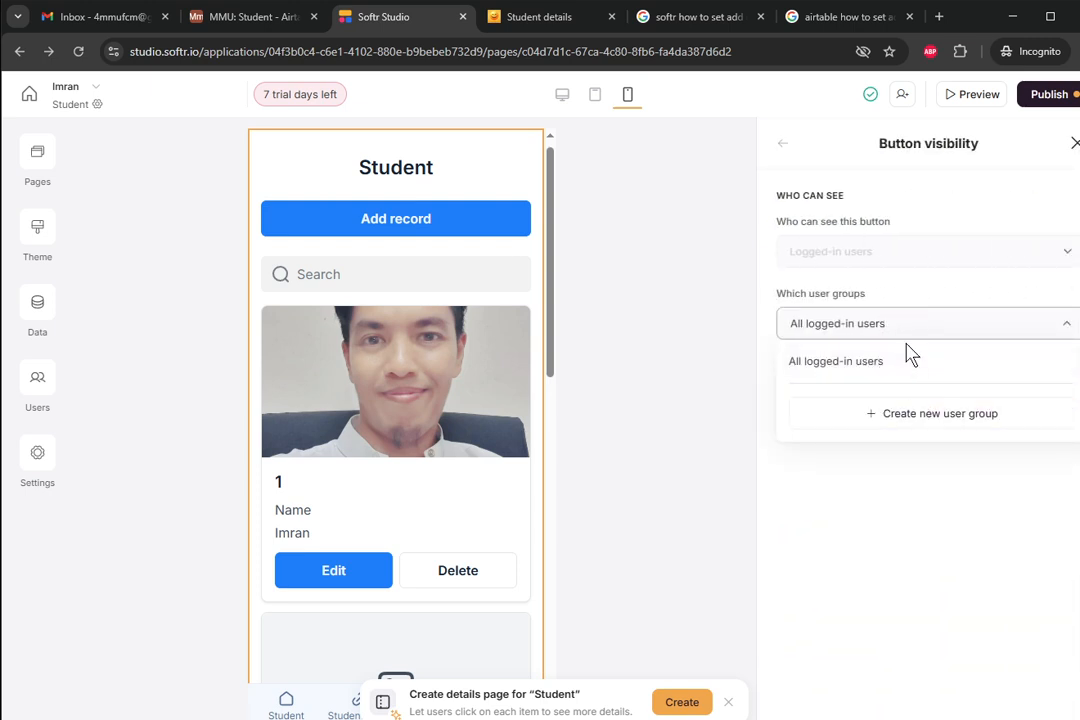
left_click(947, 336)
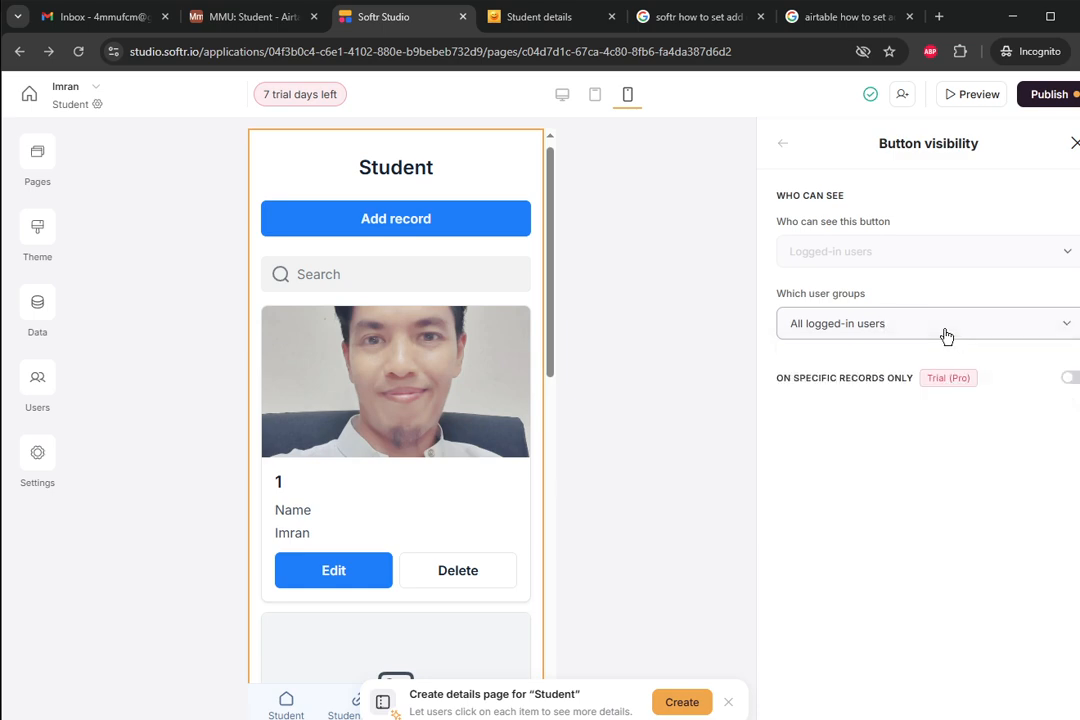
left_click(946, 335)
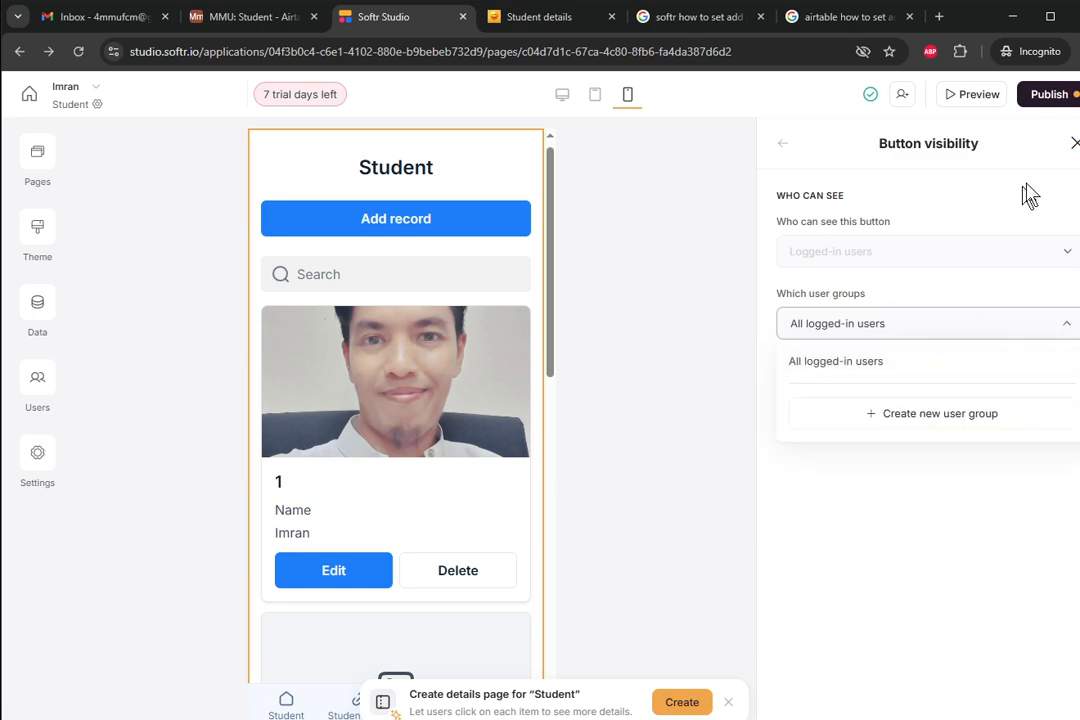
left_click(1074, 148)
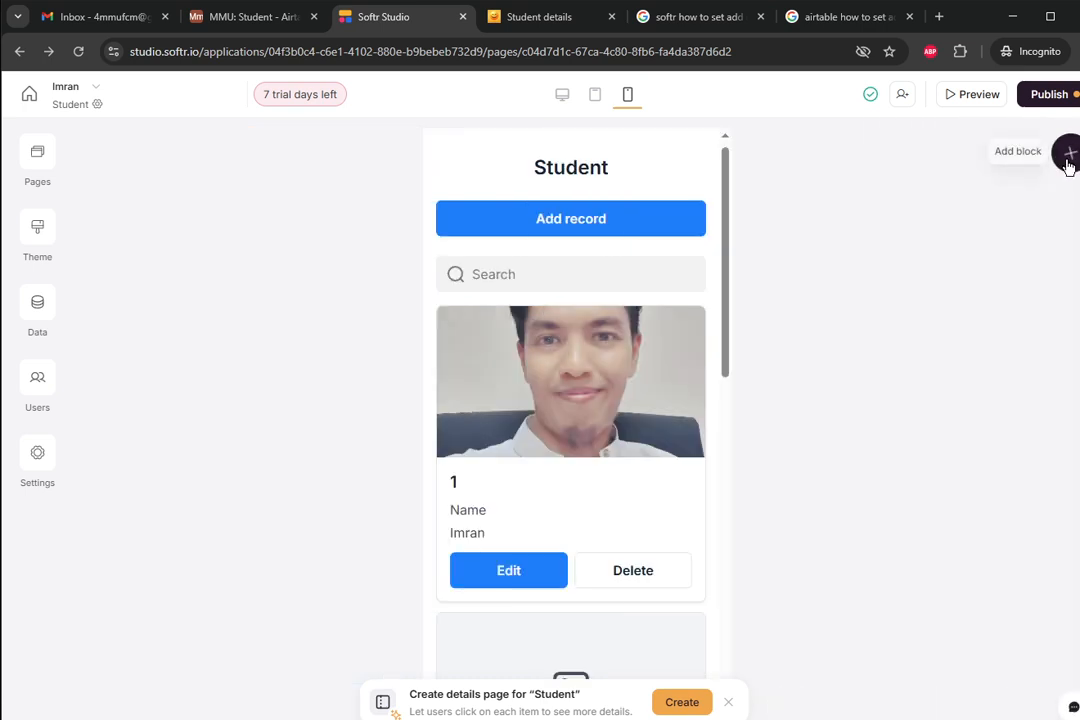
- Reopen the card block's actions and confirm the Edit button shows to all logged-in users
left_click(634, 198)
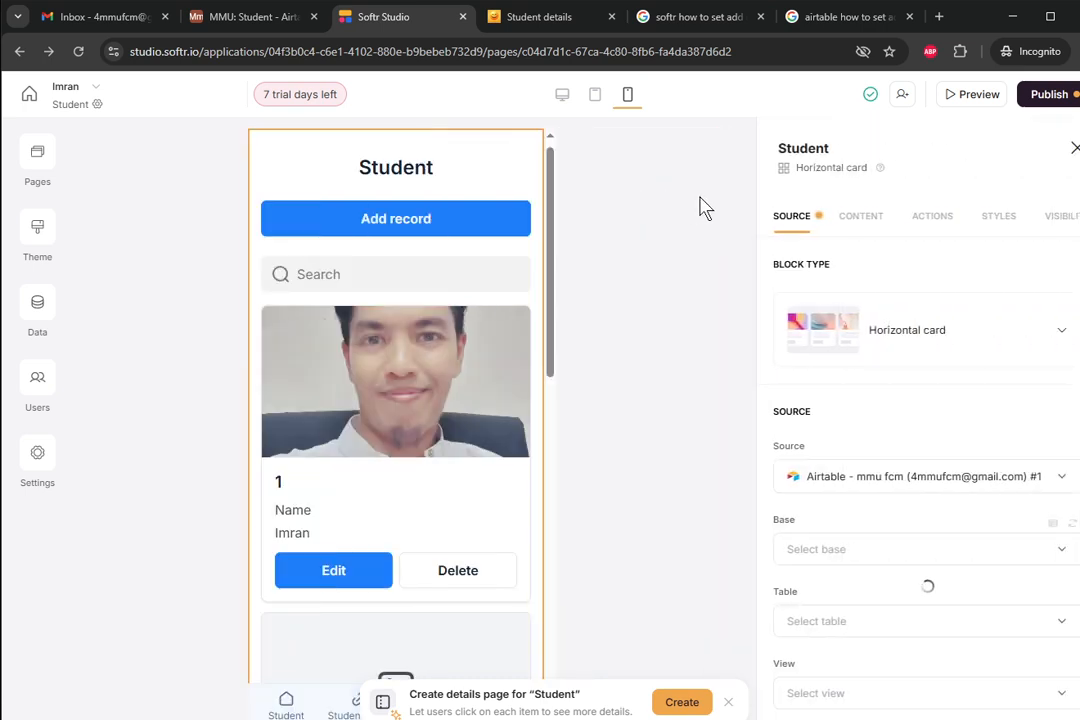
left_click(930, 217)
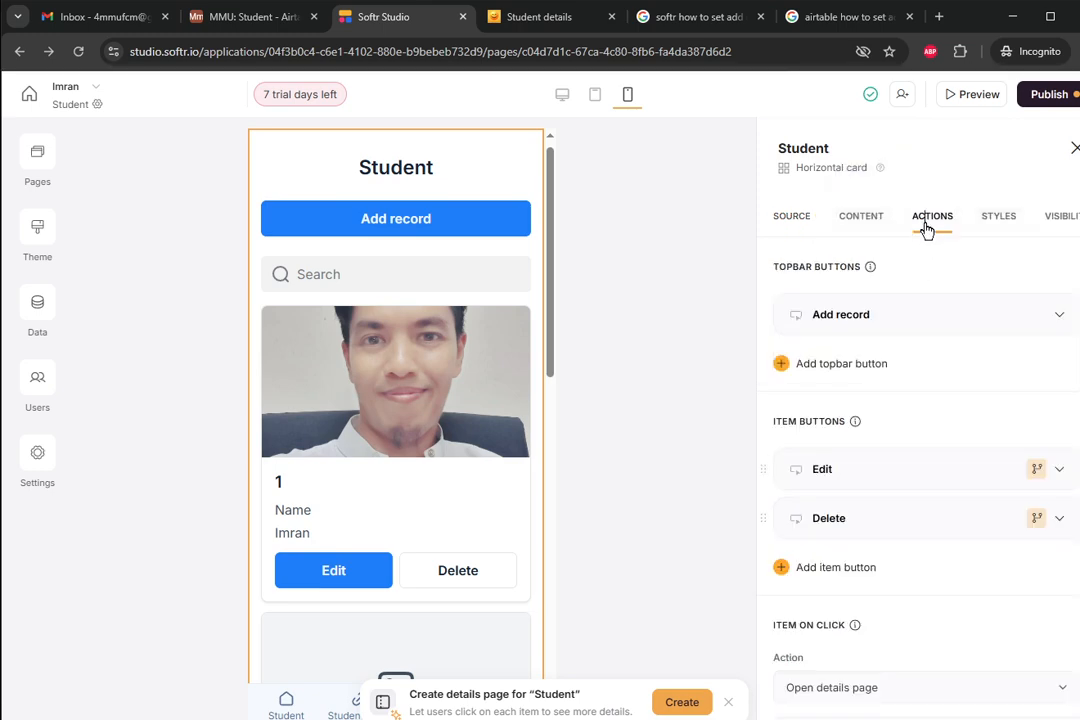
left_click(1039, 470)
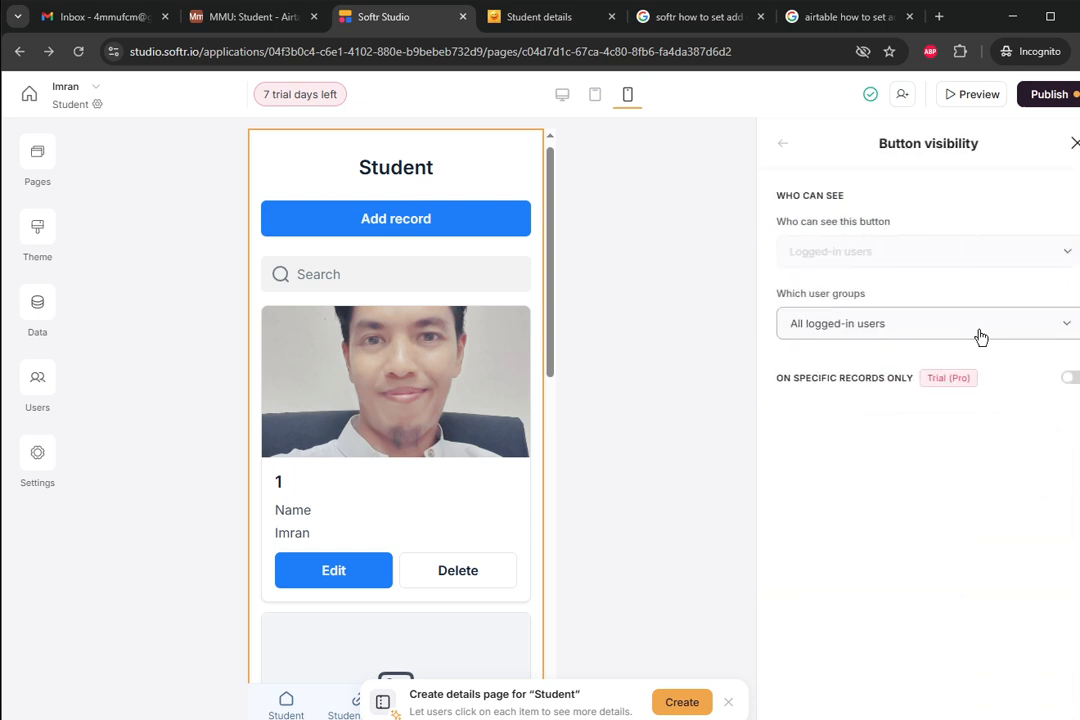
left_click(980, 336)
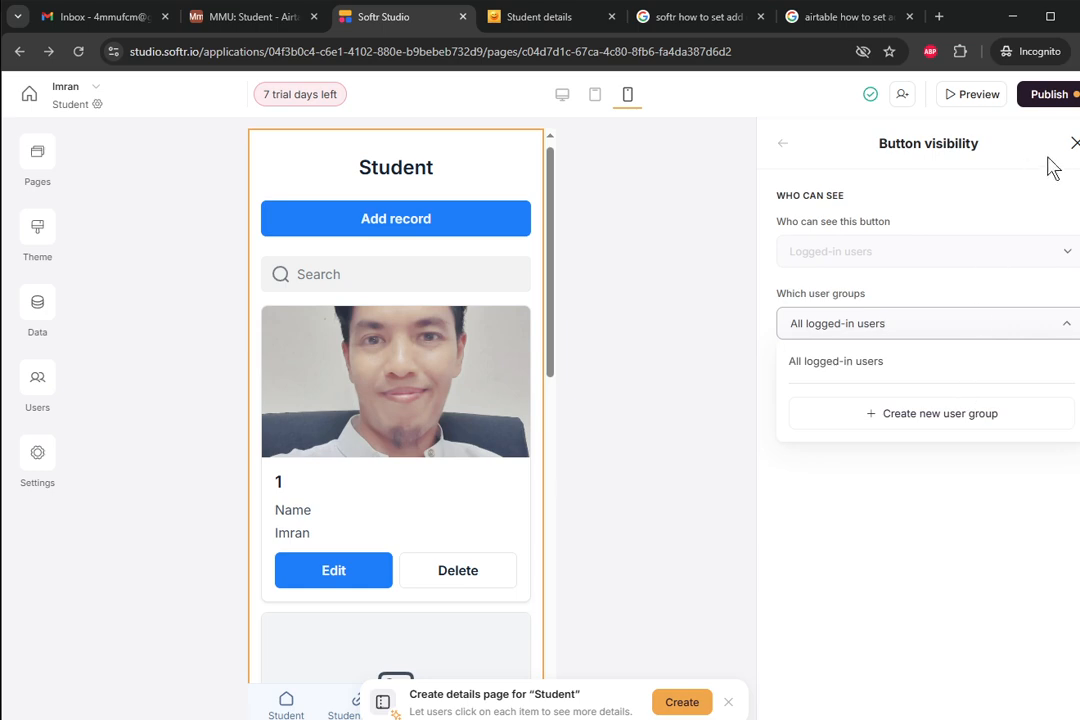
left_click(784, 145)
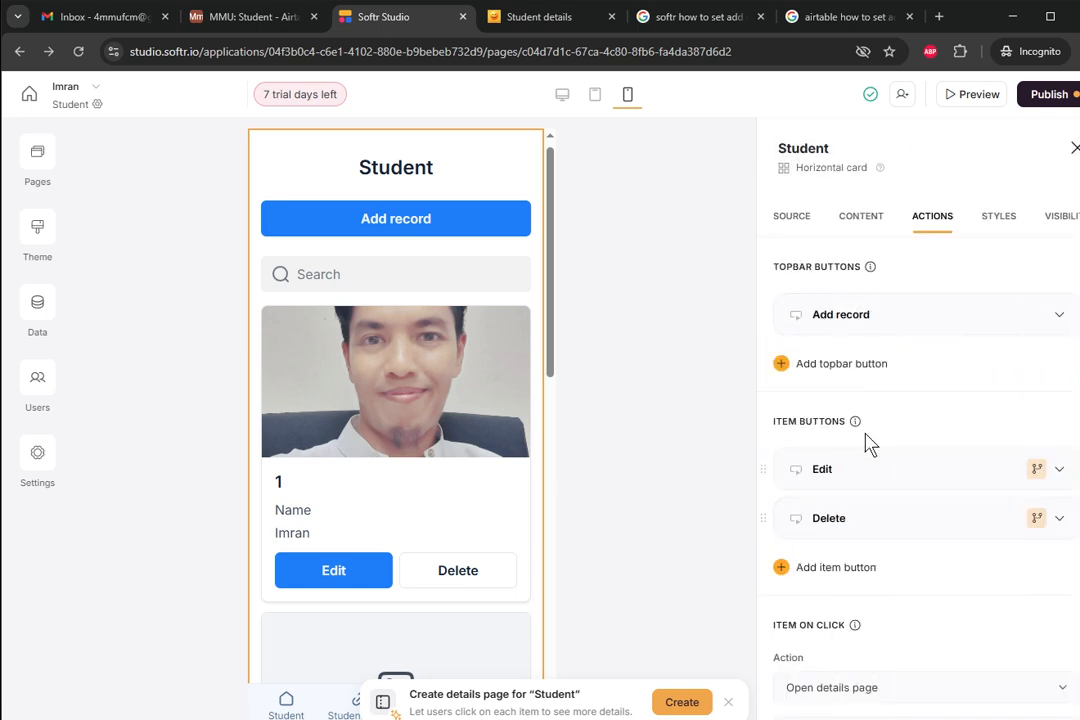
- Confirm the Delete button is visible to all logged-in users
left_click(1010, 519)
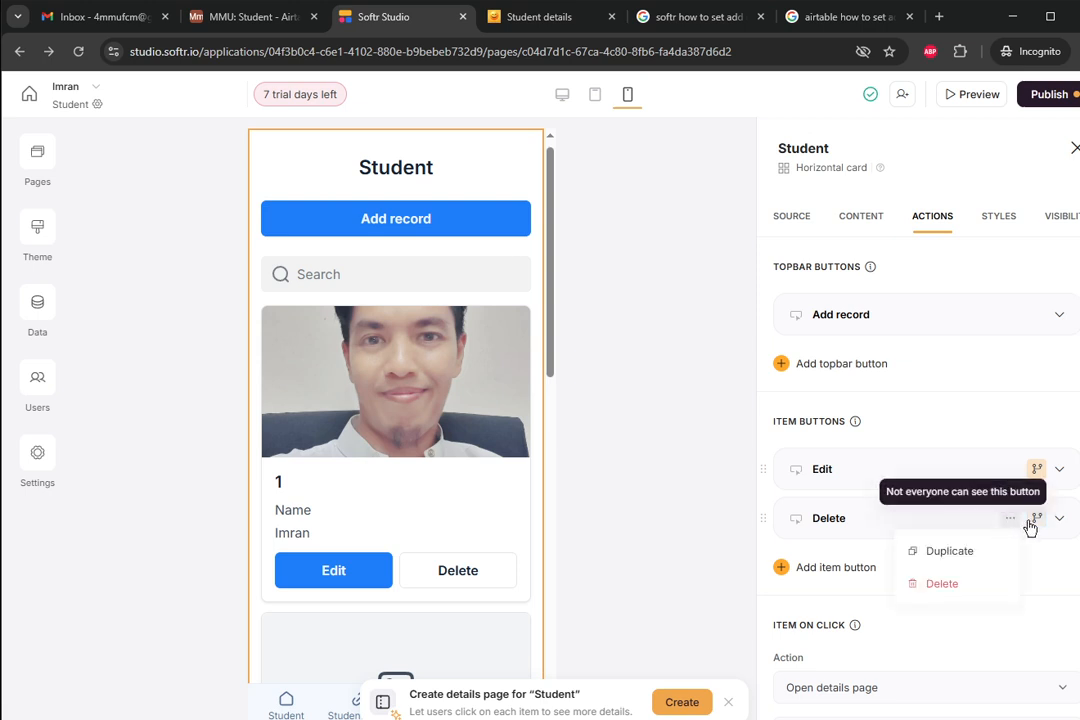
left_click(1034, 527)
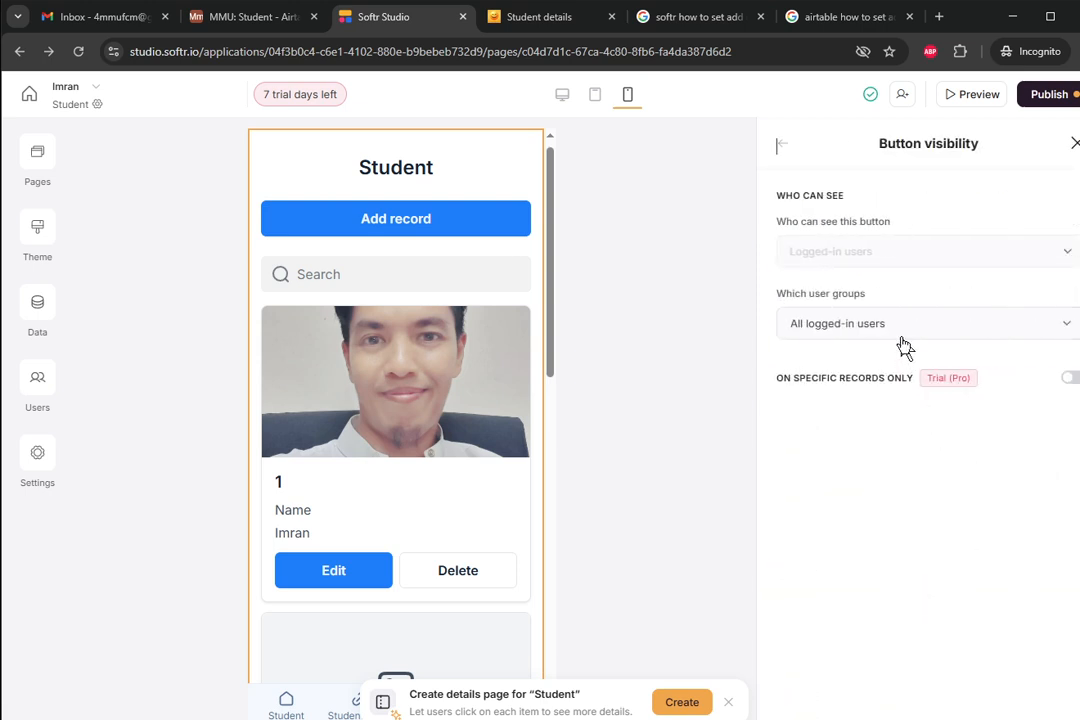
left_click(900, 338)
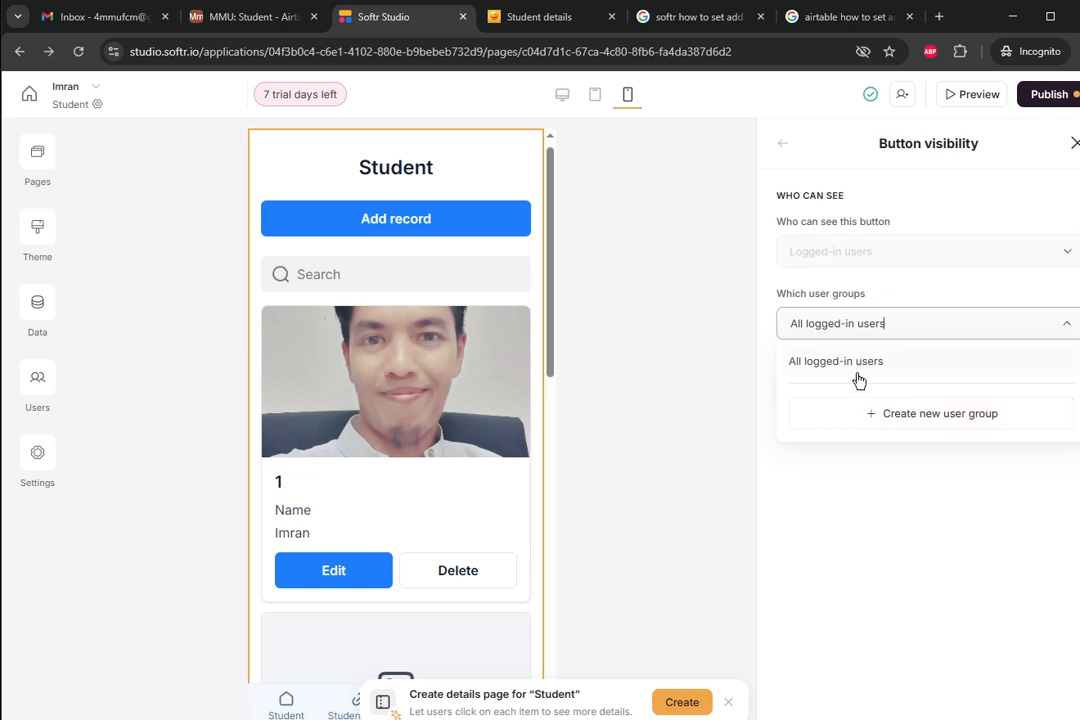
double_click(1037, 168)
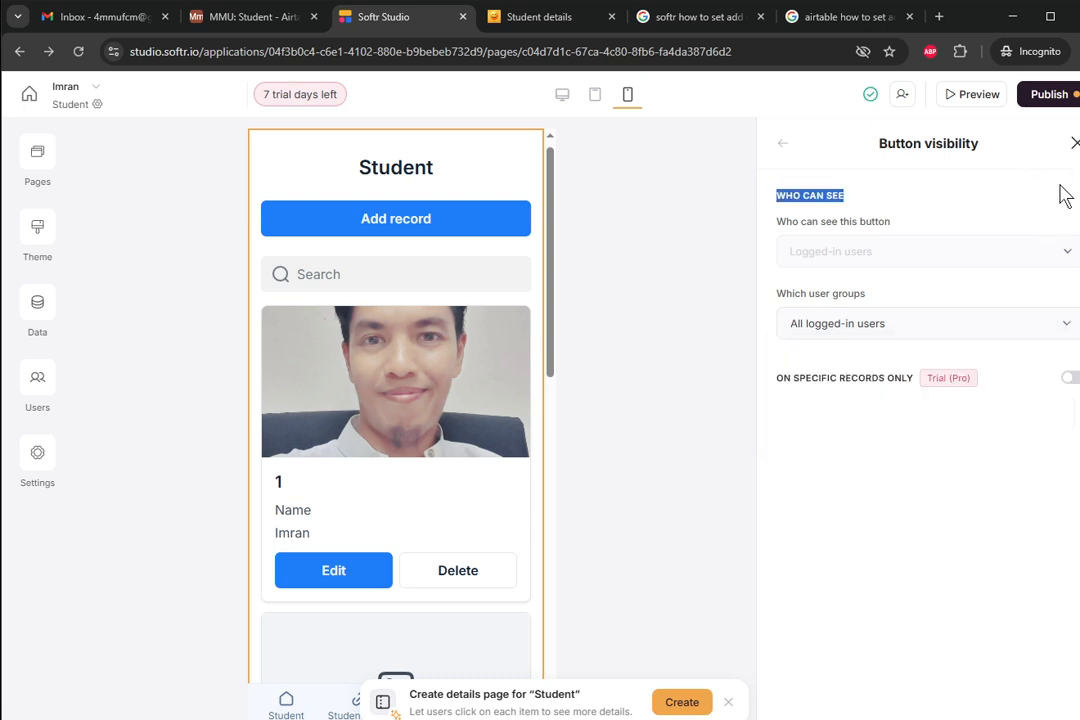
left_click(1074, 143)
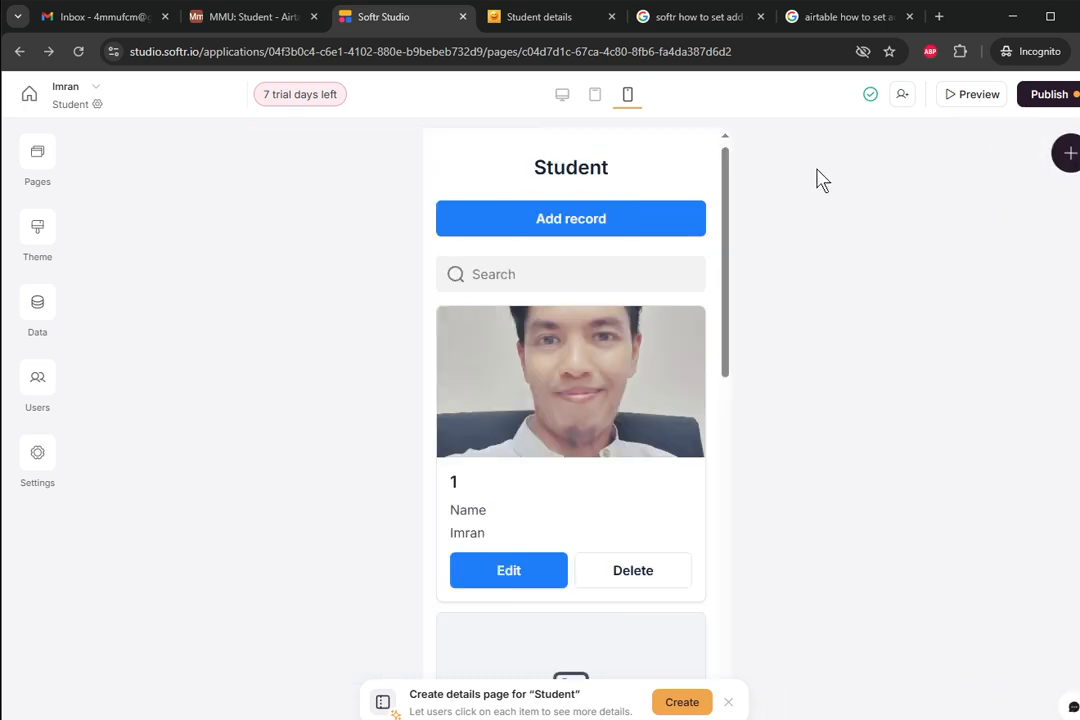
- Return to the Student card block's actions settings
left_click(648, 209)
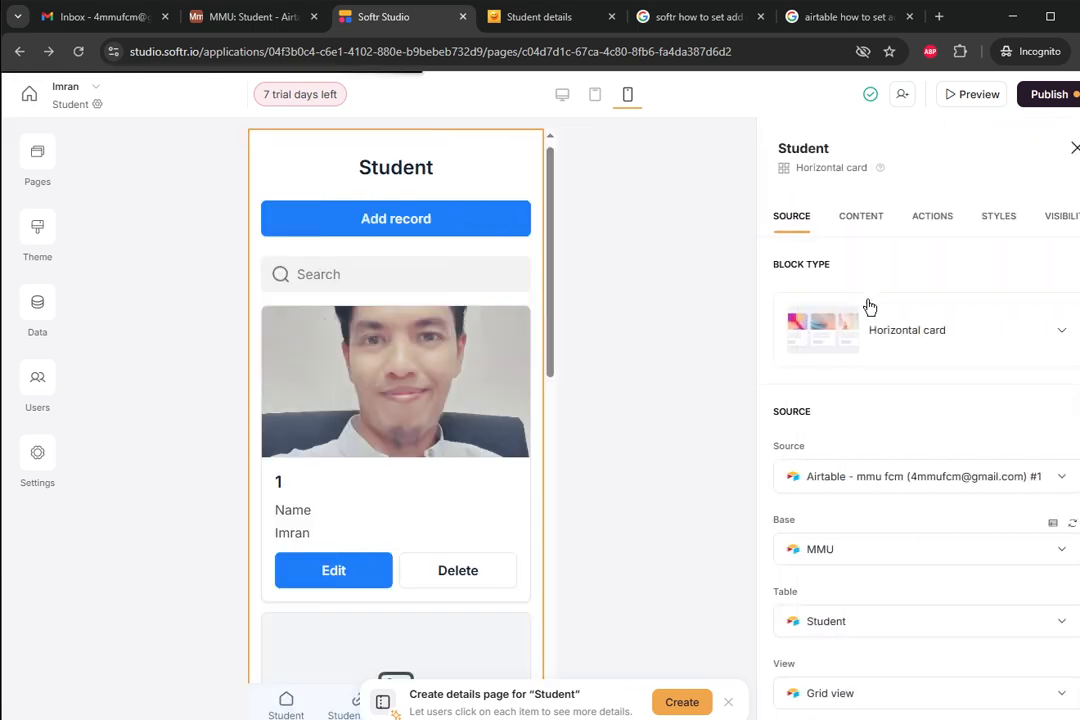
left_click(951, 222)
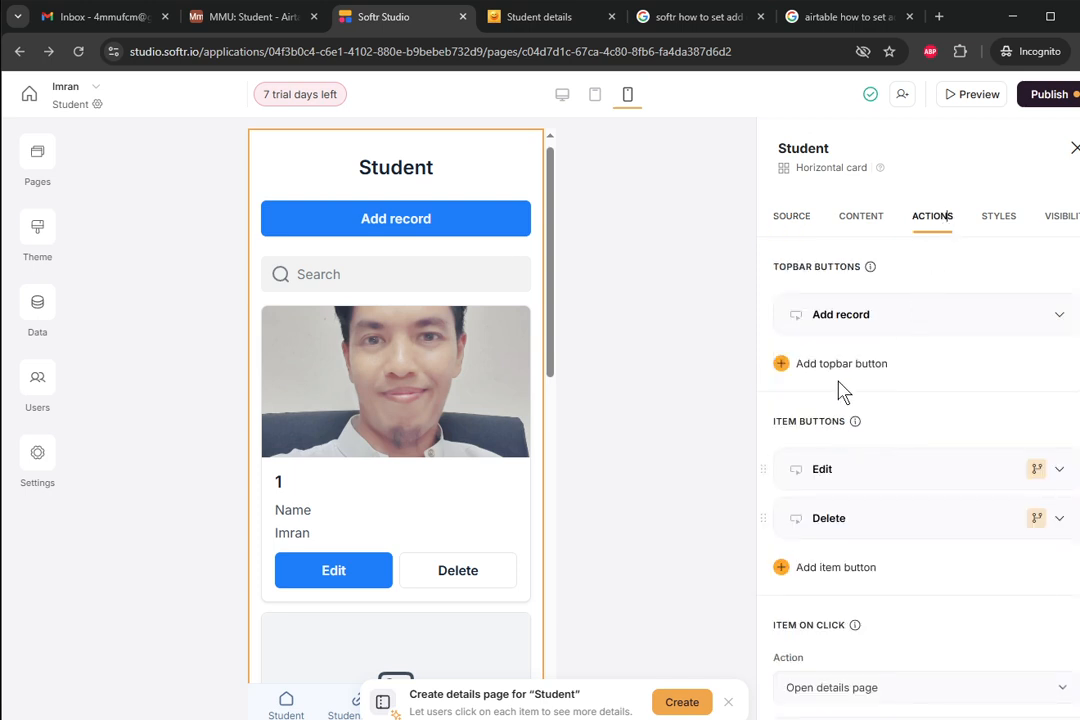
scroll(832, 436, "down", 1)
scroll(815, 410, "up", 1)
left_click_drag(550, 366, 548, 430)
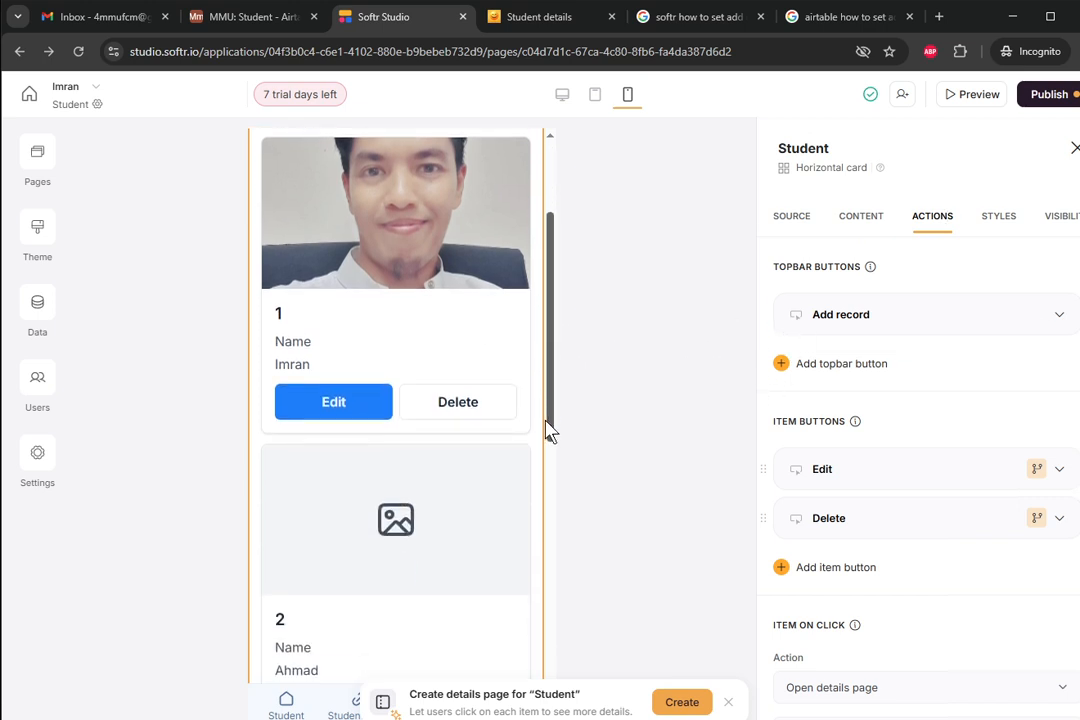
- Open the app preview and its 'Preview as' user list
left_click(962, 95)
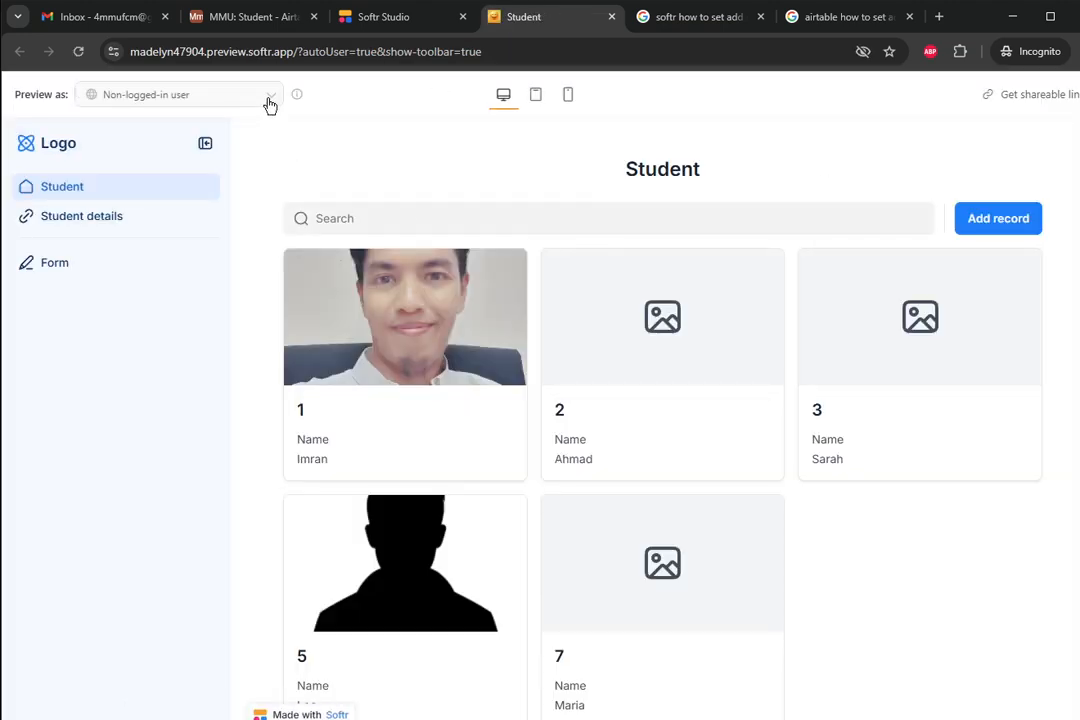
left_click(269, 101)
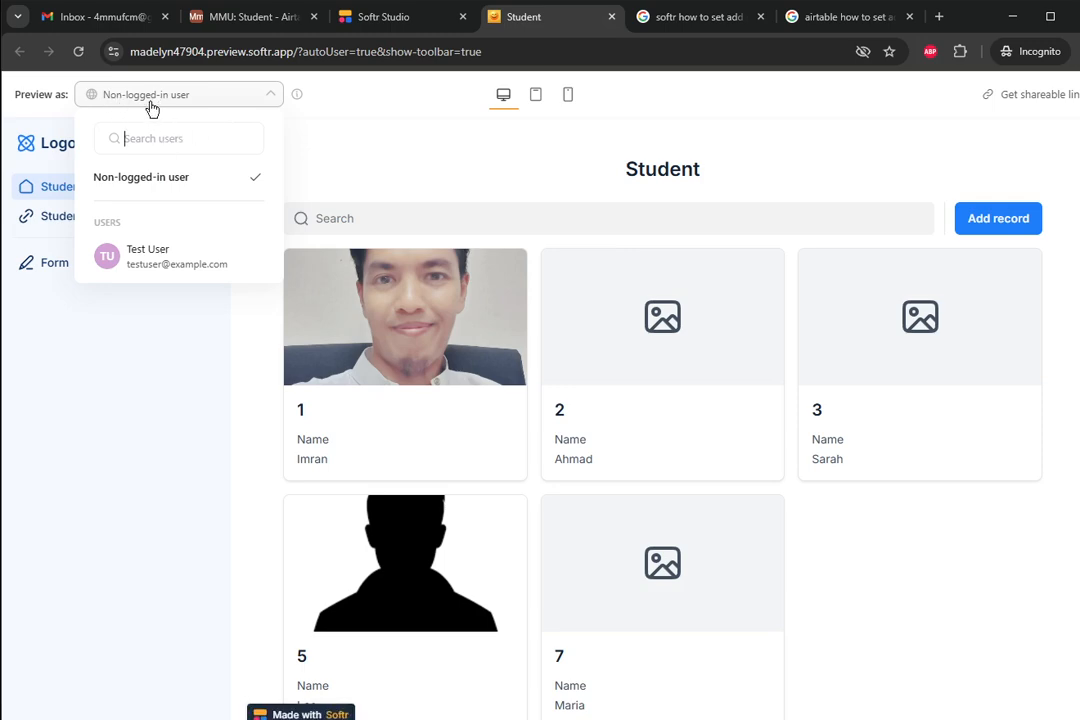
- Preview the Student page as Test User, acknowledging the warning
left_click(166, 263)
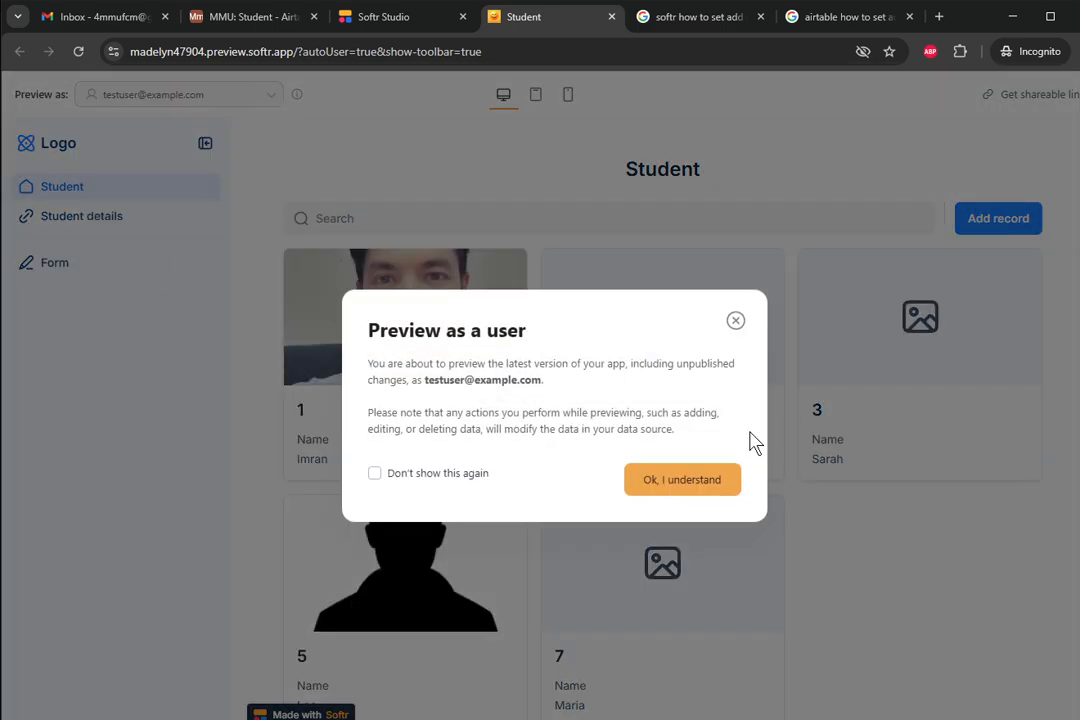
left_click(686, 481)
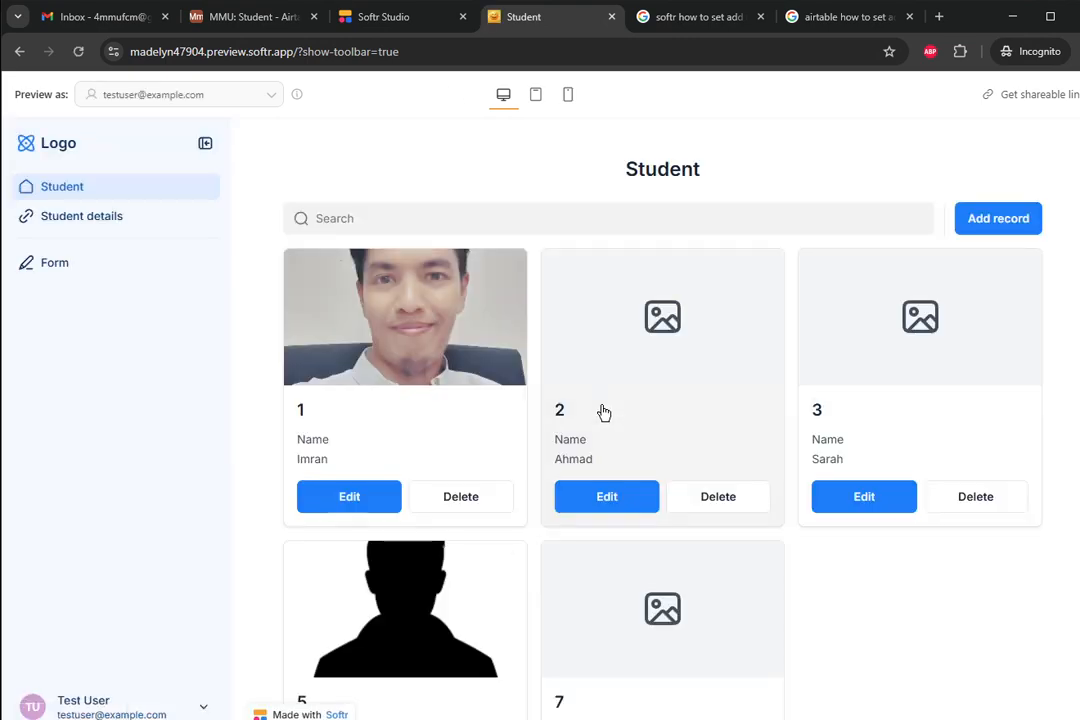
- Edit card 2's Name field to the student's new full name and save the update
left_click(620, 503)
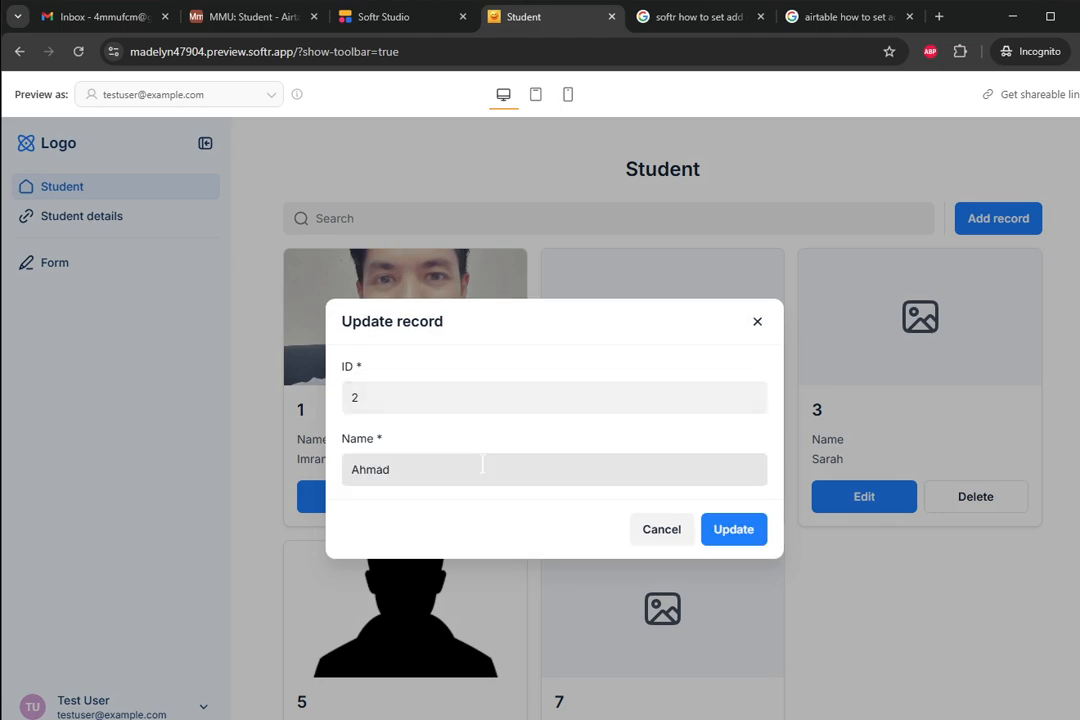
left_click(482, 464)
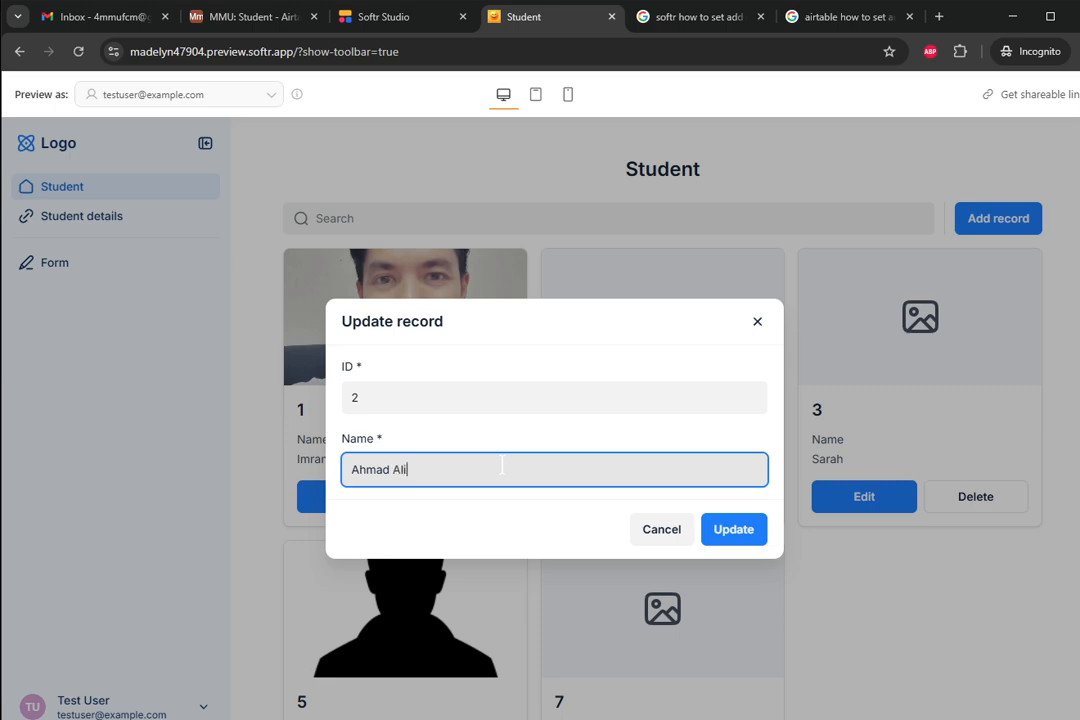
key("ctrl+a")
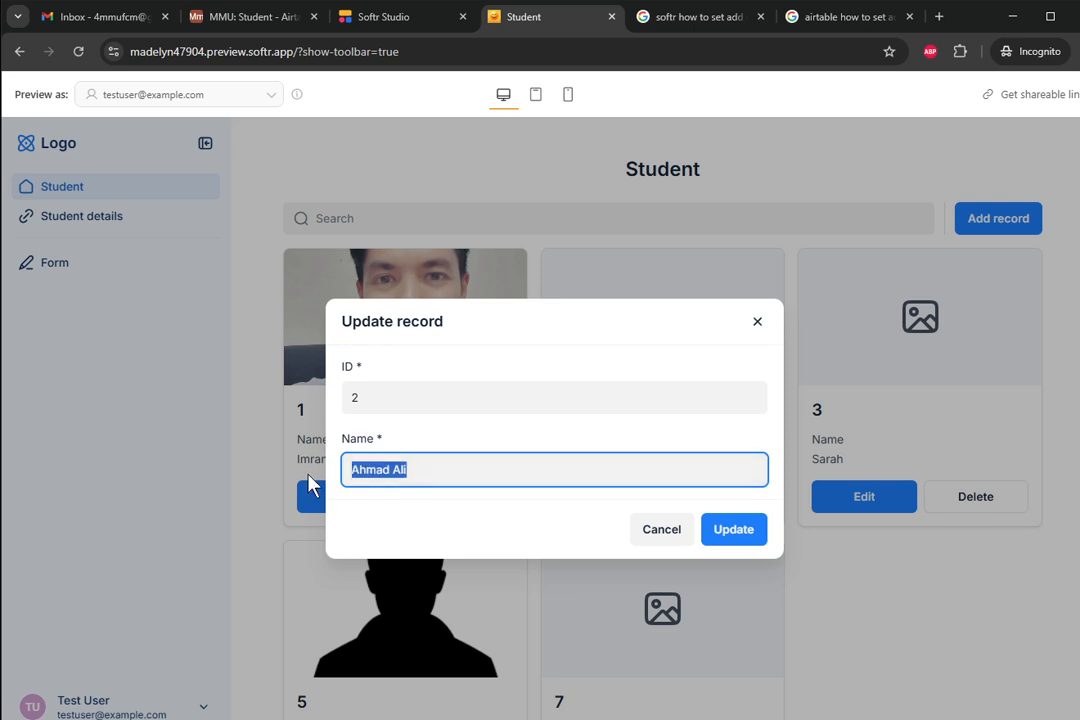
left_click(755, 535)
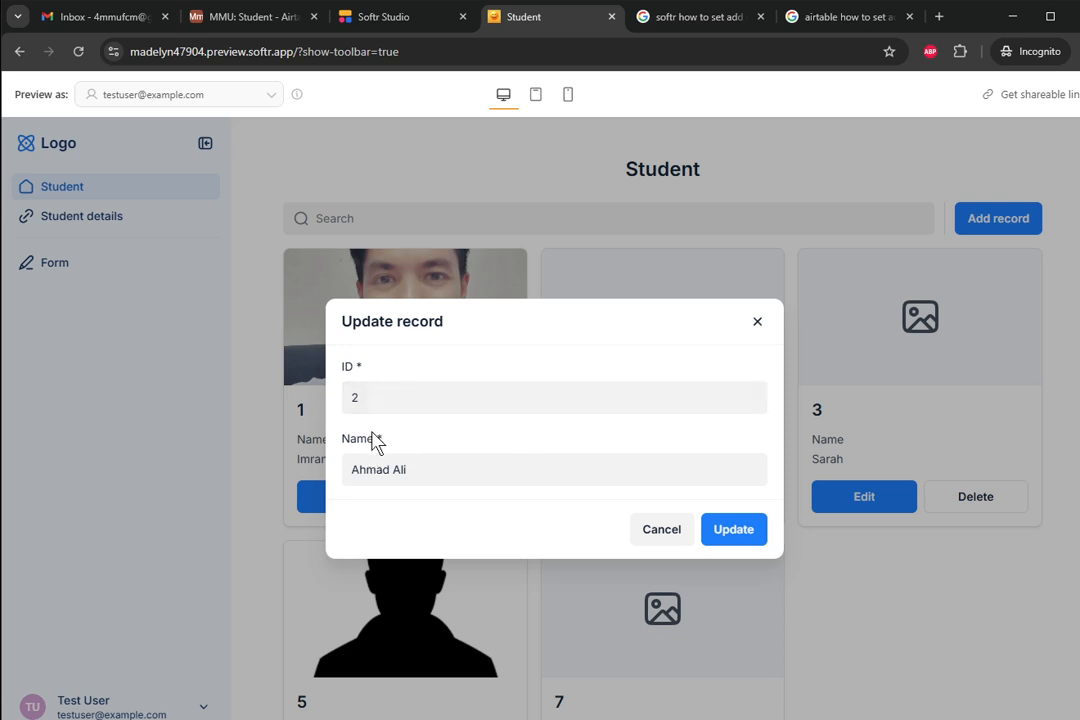
left_click(756, 324)
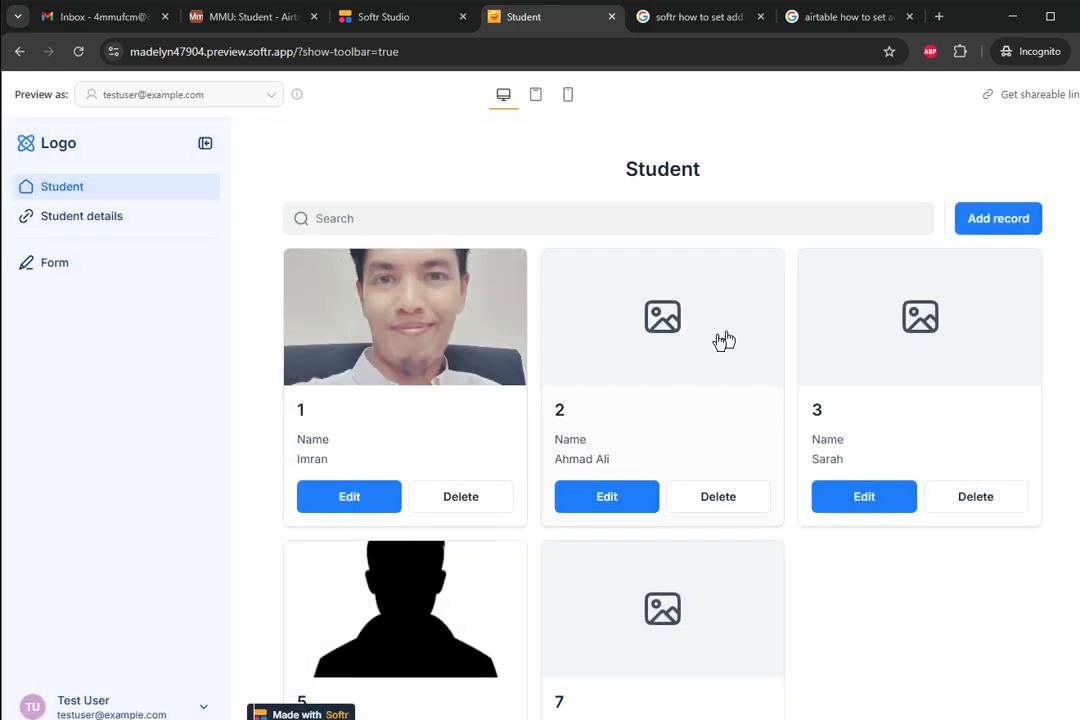
- Back in Softr Studio, expand the Edit button's Edit record form and start adding a field
left_click(414, 24)
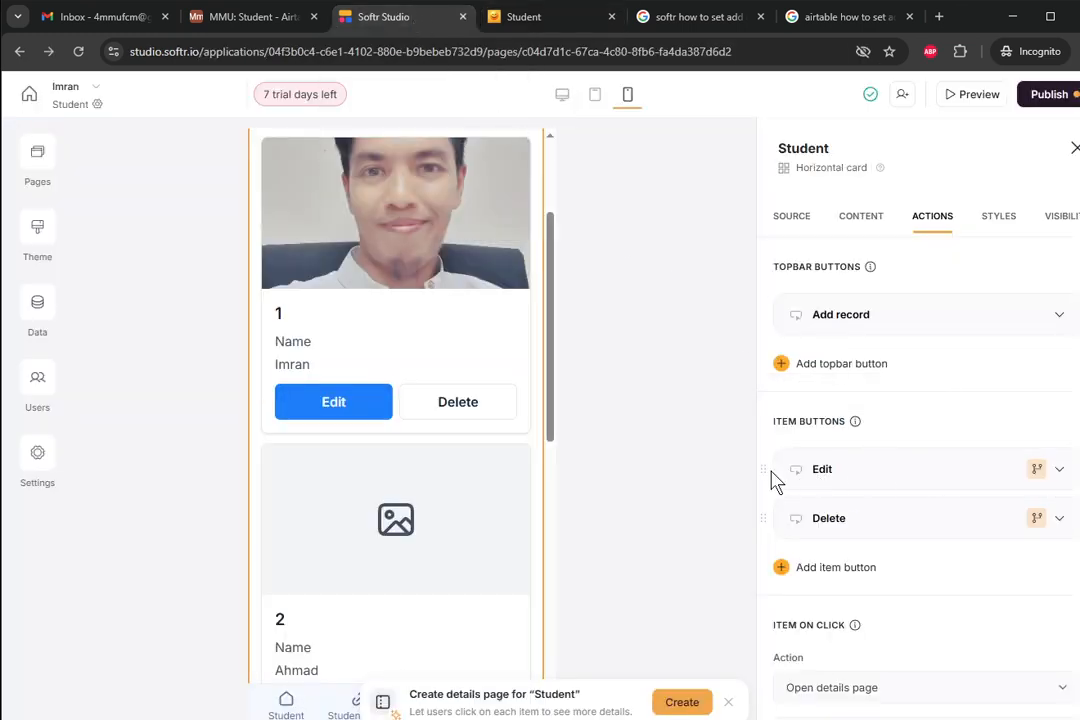
left_click(1061, 474)
scroll(1012, 501, "down", 3)
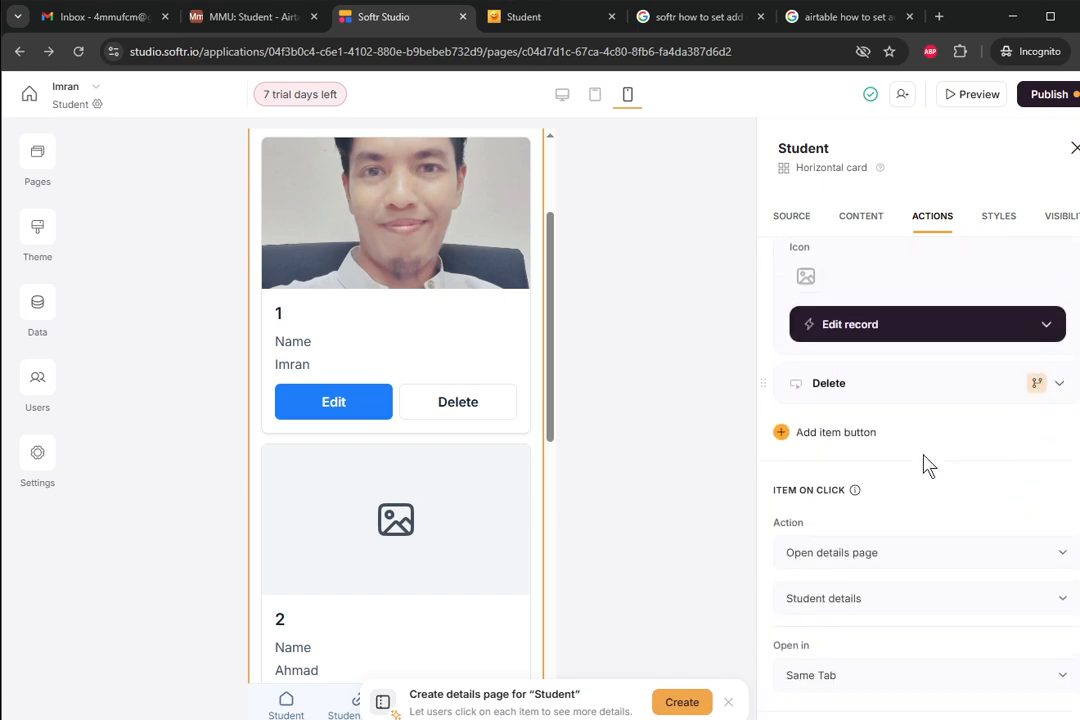
left_click(958, 332)
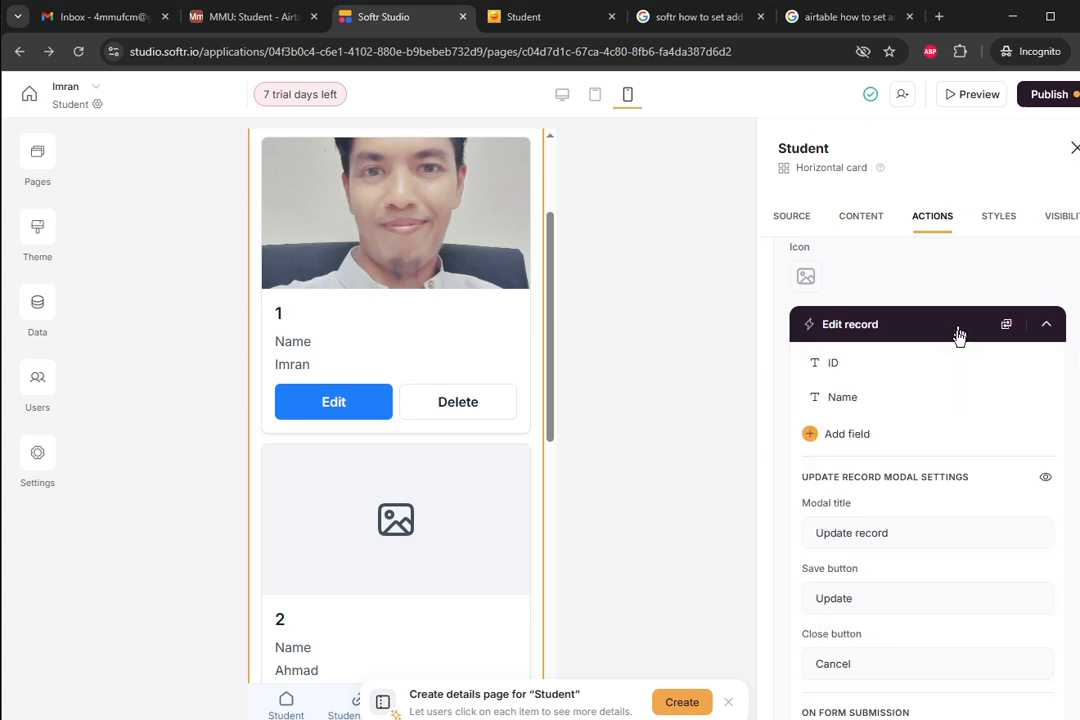
left_click(857, 441)
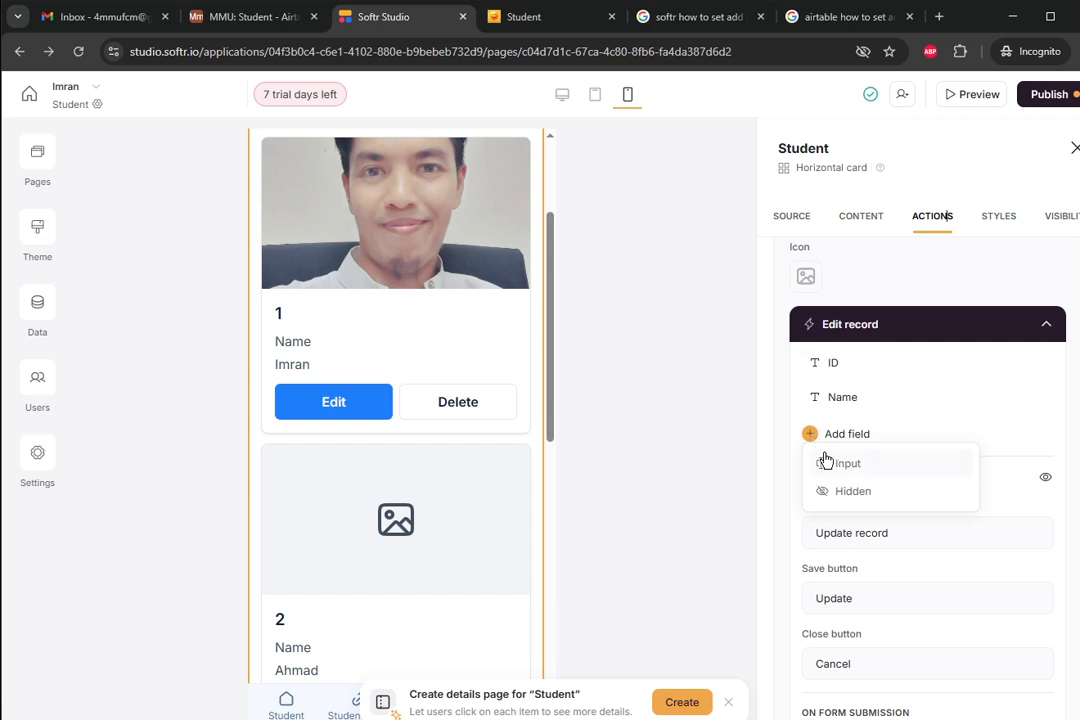
- Toggle on Mug Shot, Short Video, Side Portrait and Social Media in the edit form
left_click(826, 463)
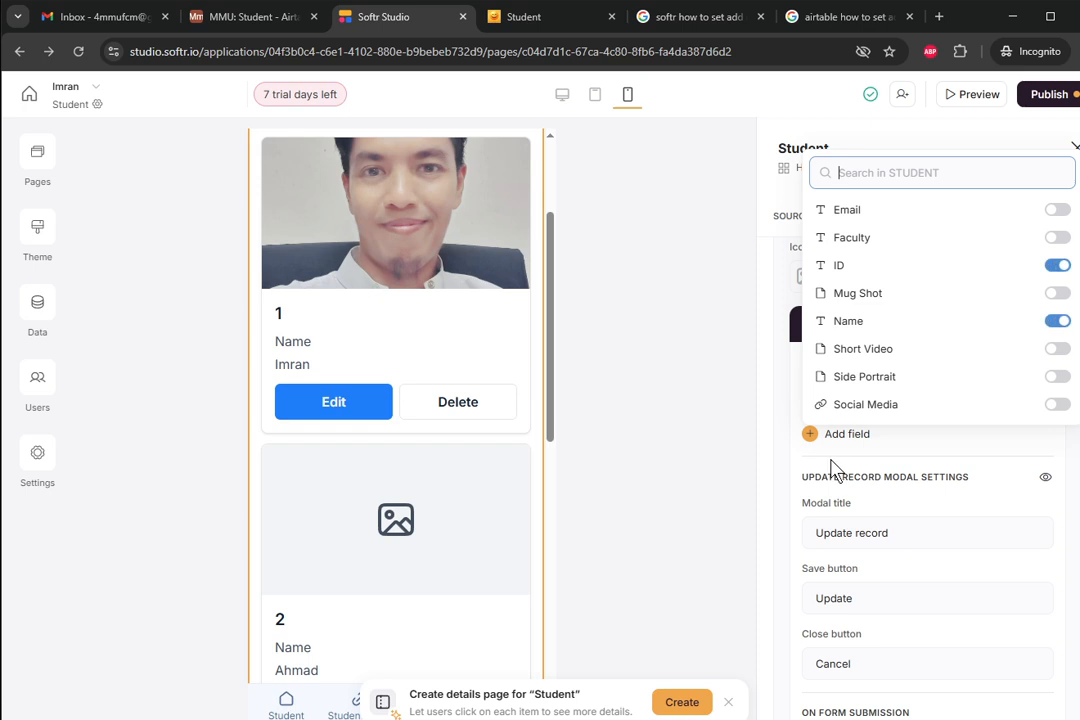
left_click(1056, 210)
left_click(1057, 280)
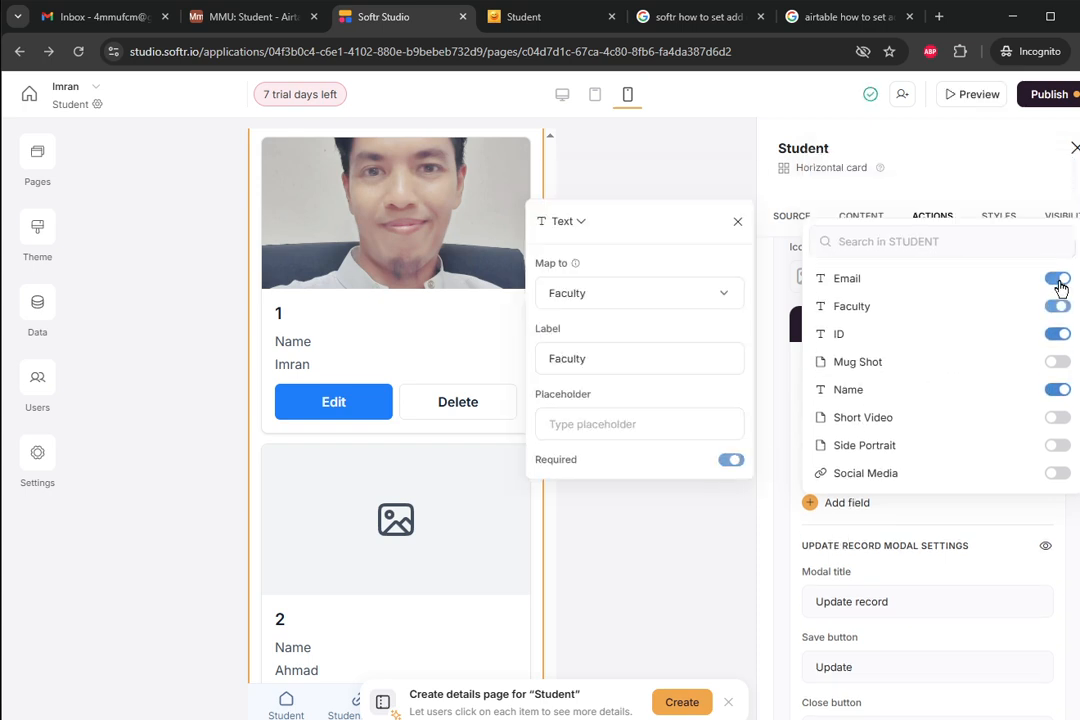
left_click(1058, 361)
left_click(1056, 448)
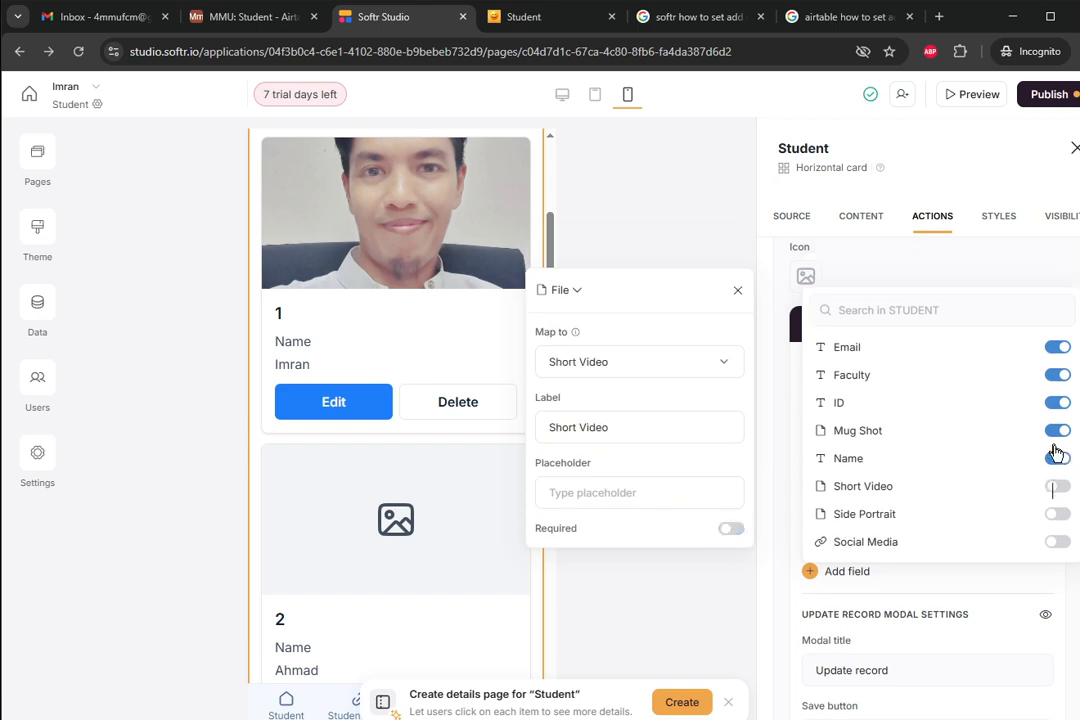
left_click(1058, 514)
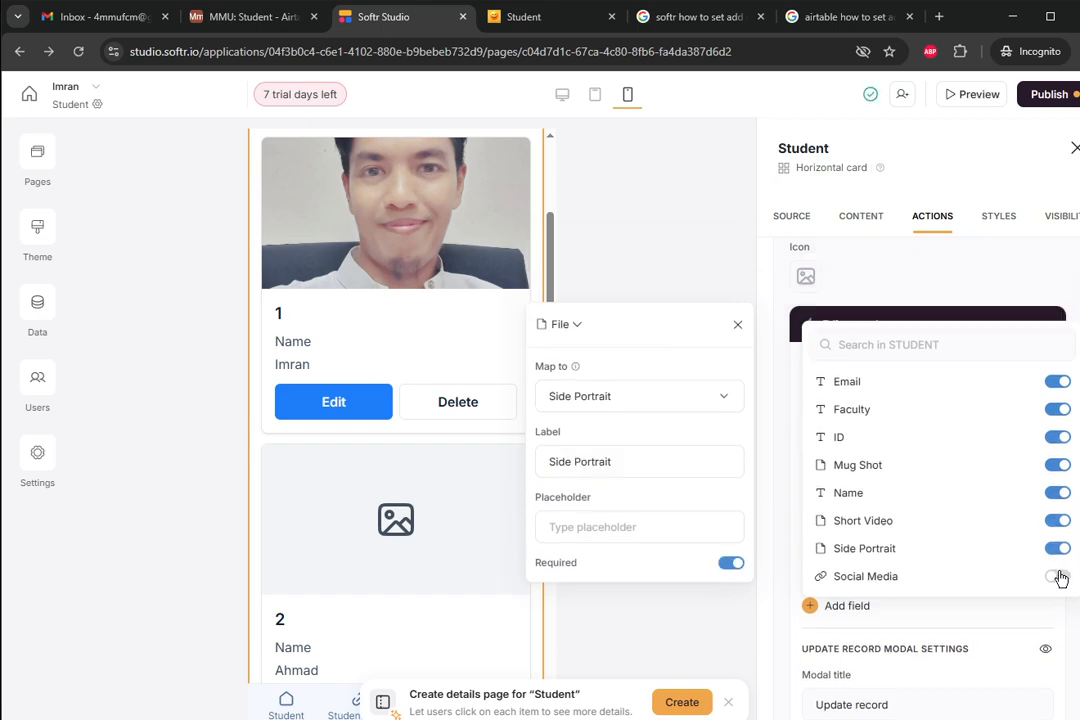
left_click(1057, 576)
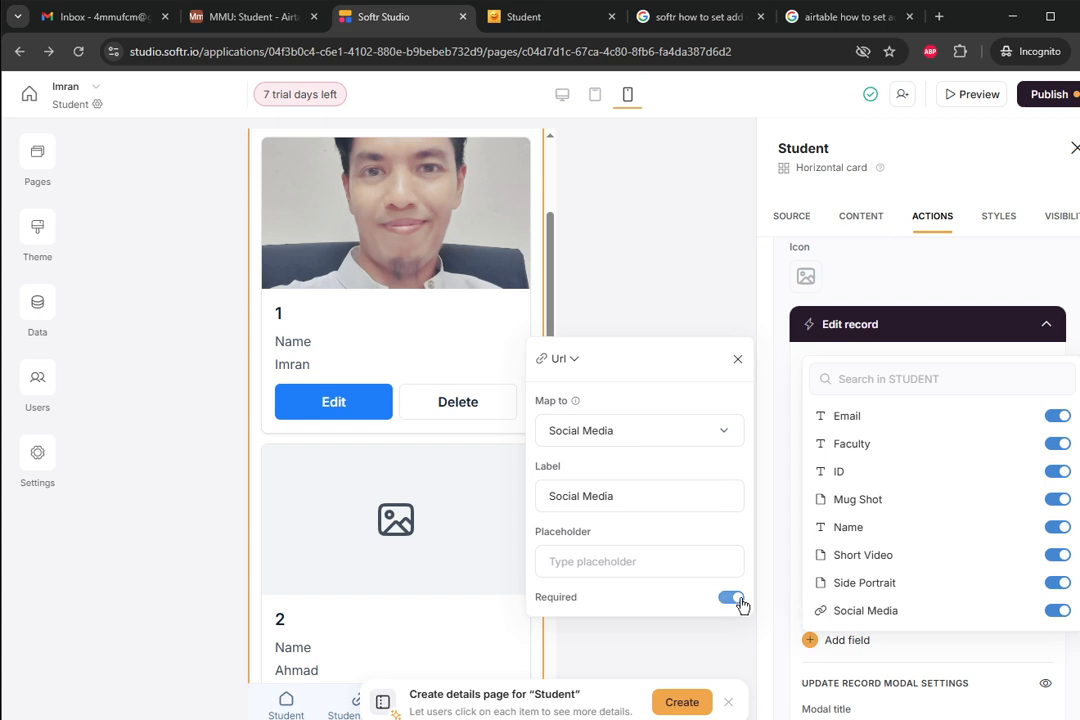
- Make the Short Video and Mug Shot fields optional
left_click(831, 567)
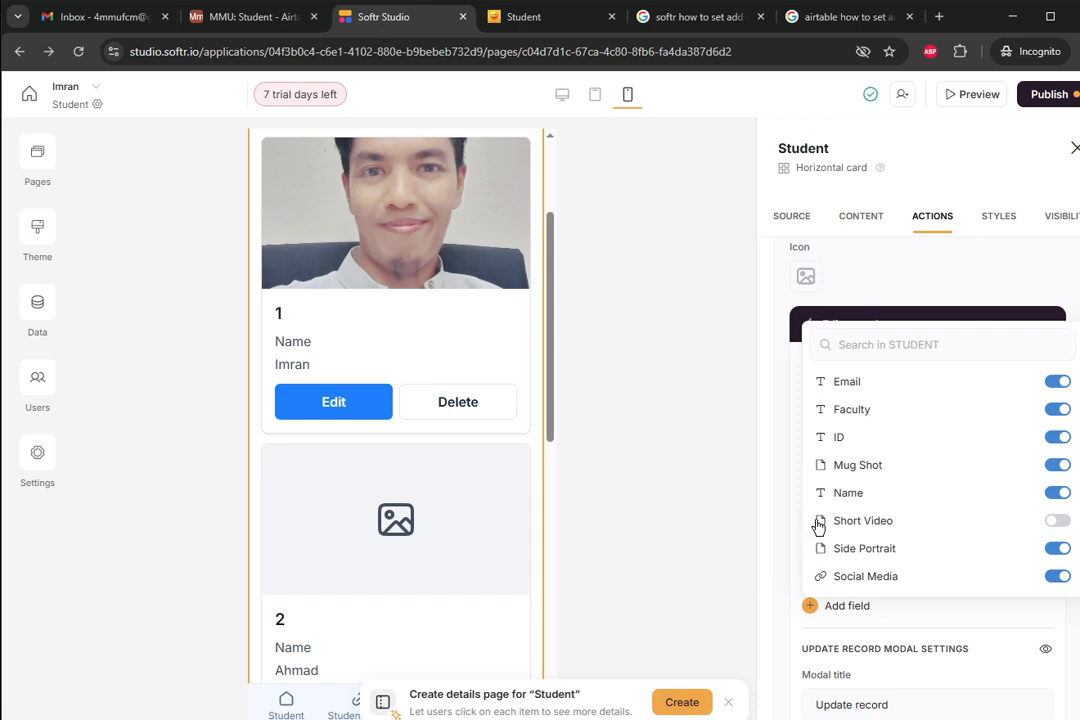
left_click(818, 527)
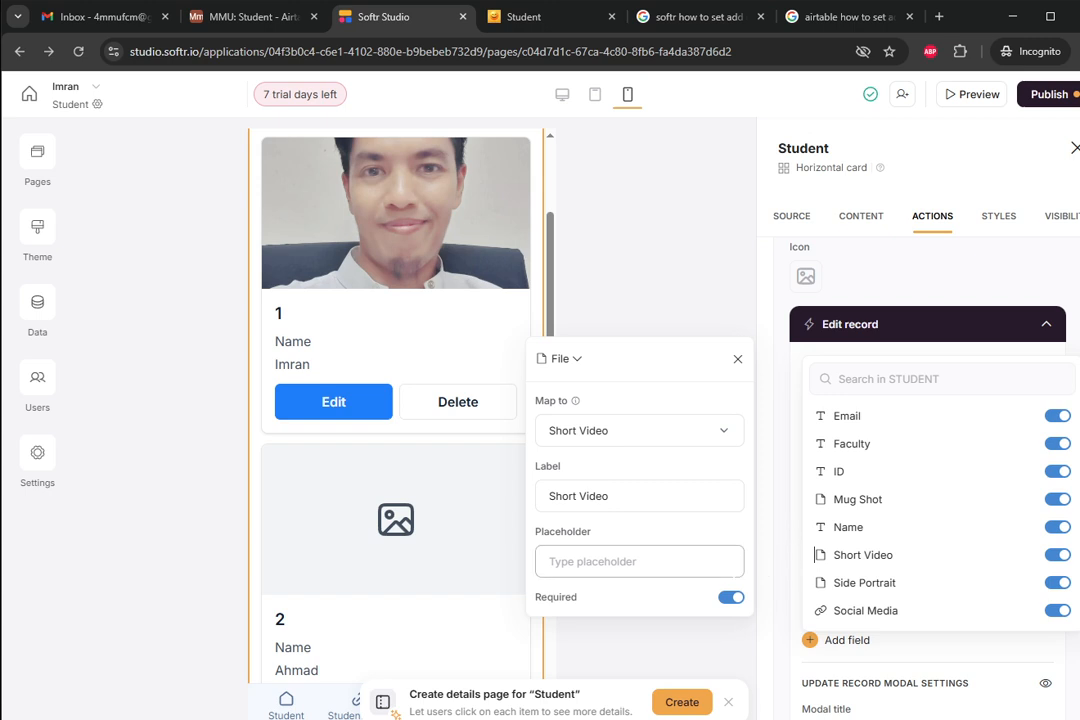
left_click(733, 598)
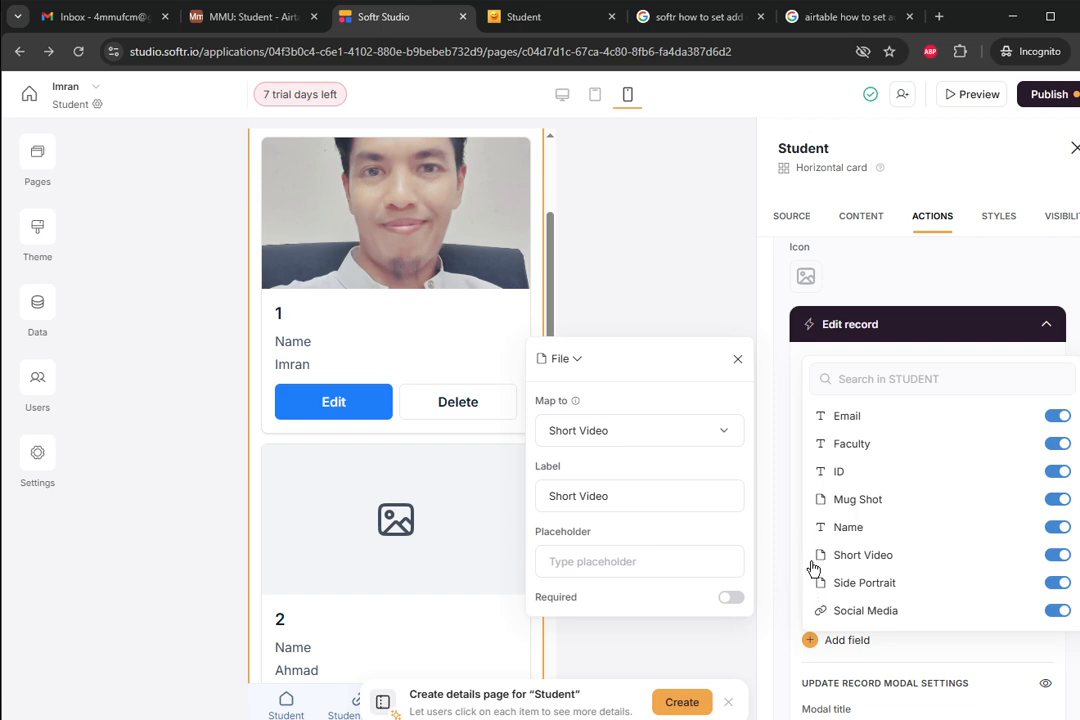
left_click(814, 505)
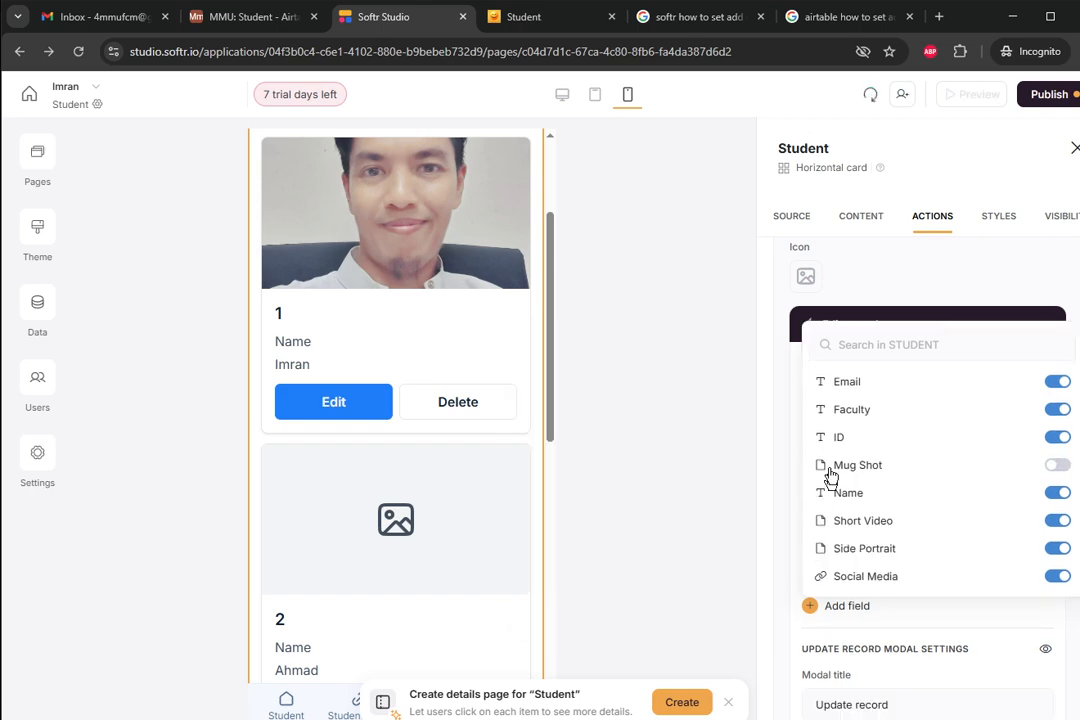
left_click(817, 472)
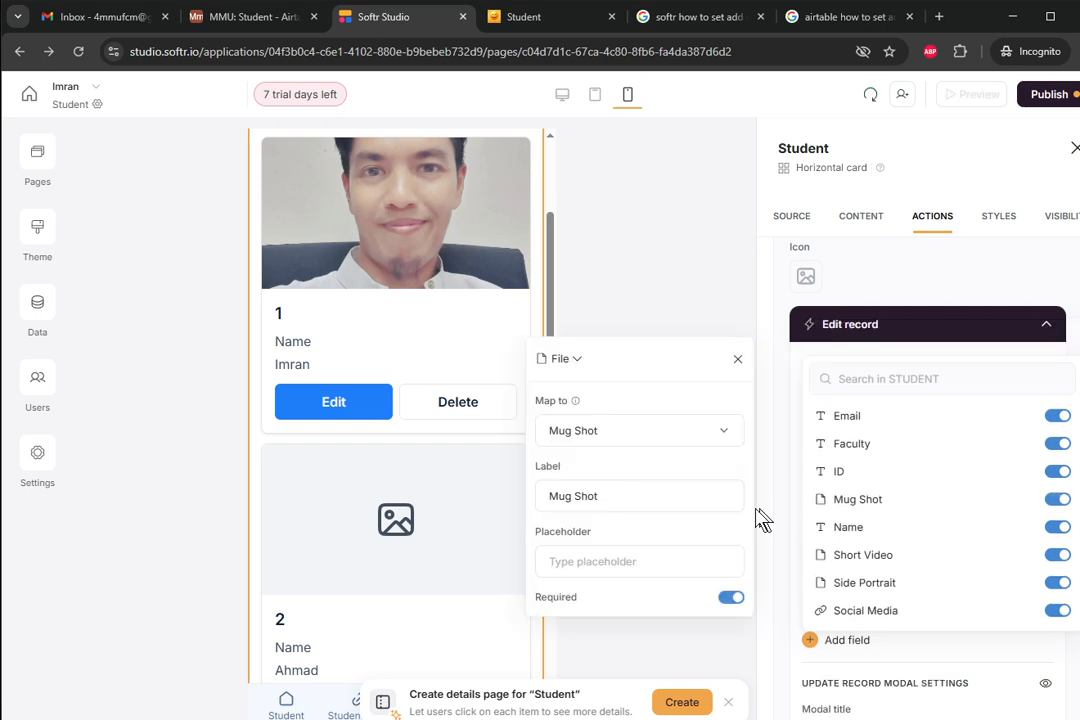
left_click(733, 598)
- Make Side Portrait and Social Media optional and close the field popups
left_click(828, 589)
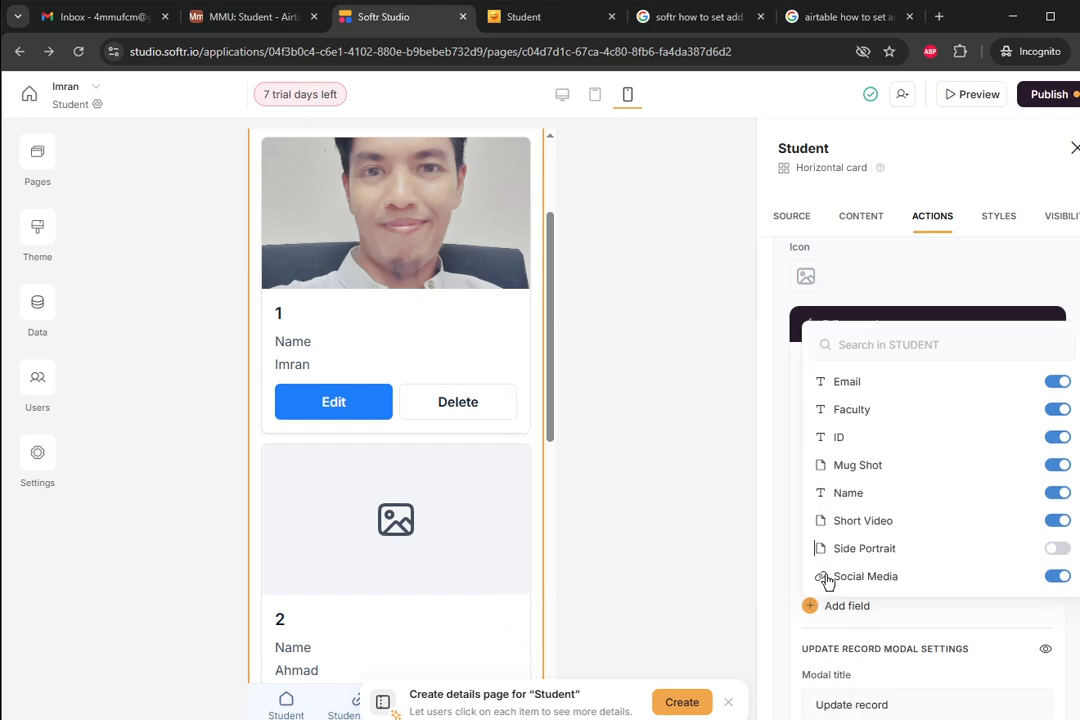
left_click(812, 556)
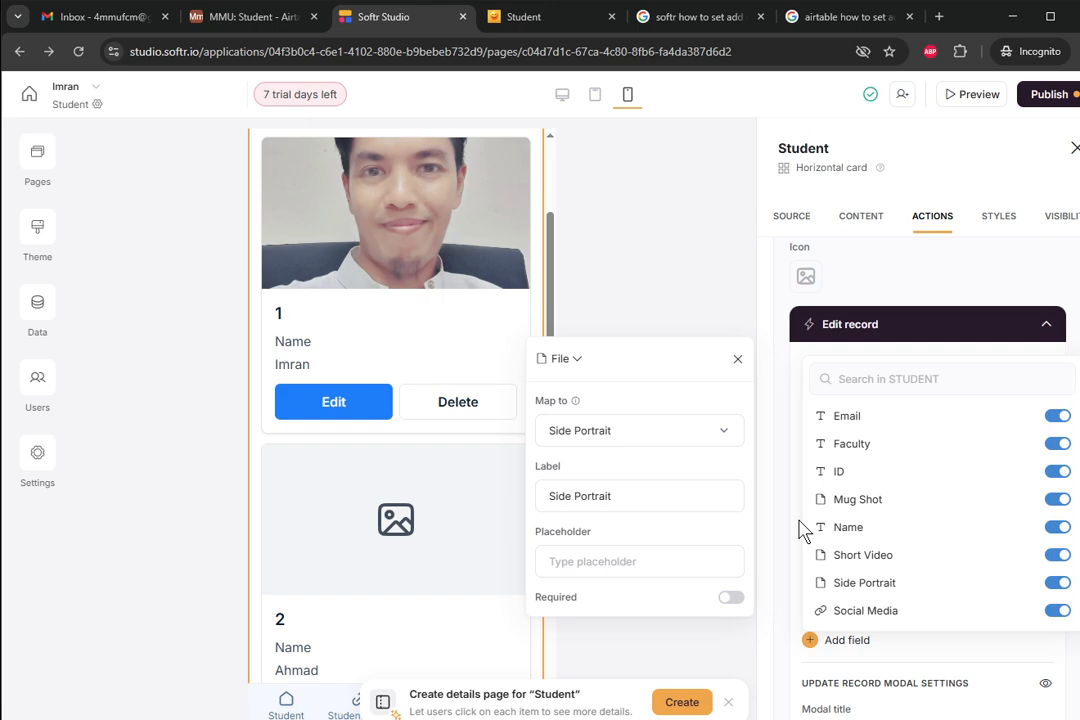
left_click(818, 612)
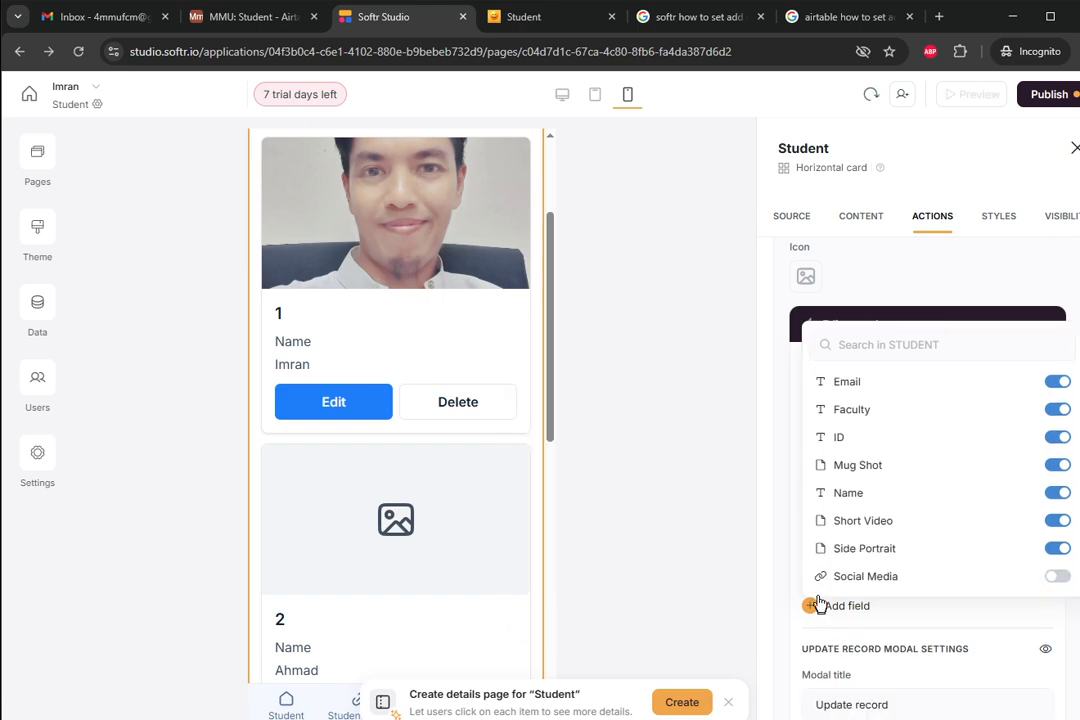
left_click(733, 598)
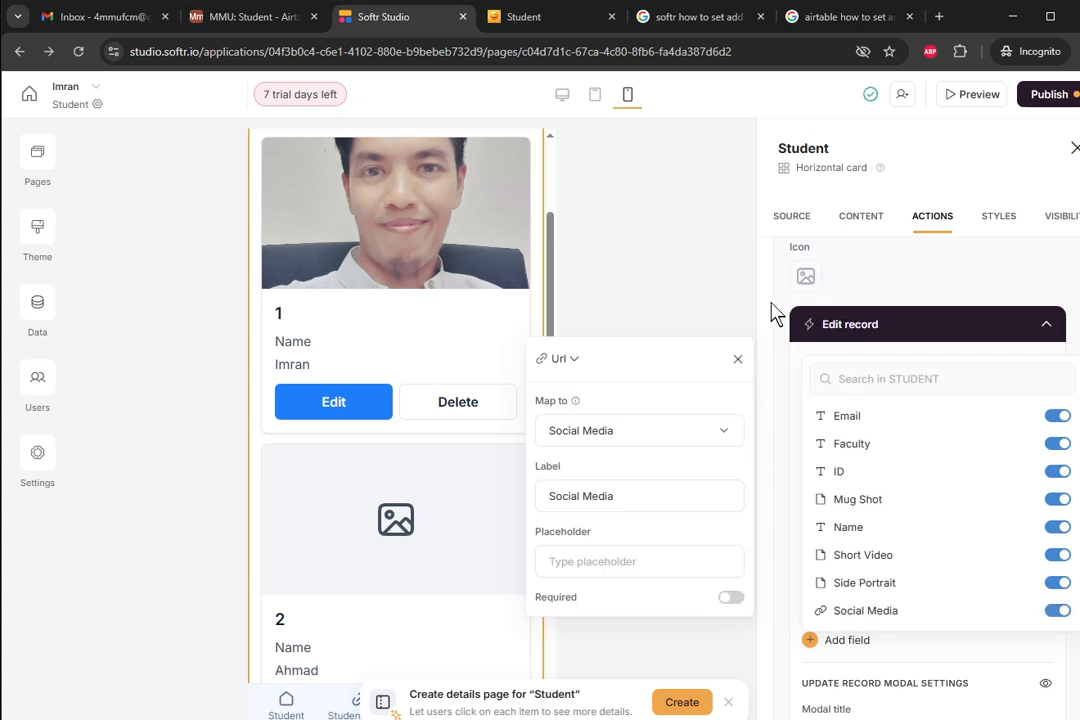
scroll(880, 448, "down", 3)
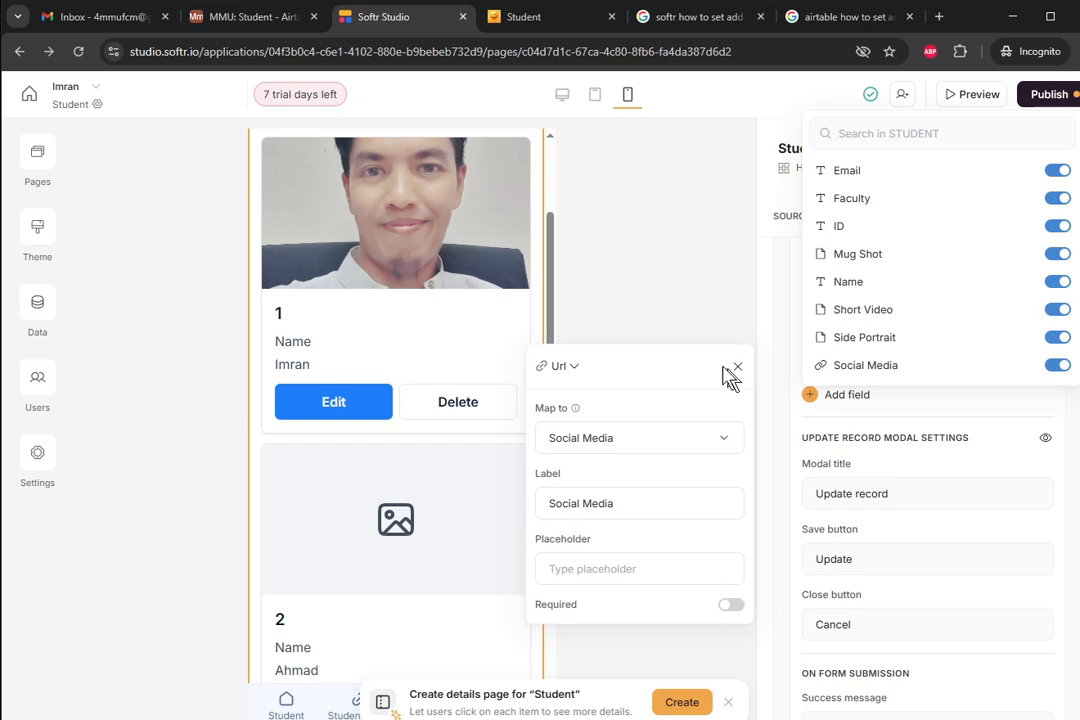
left_click(634, 215)
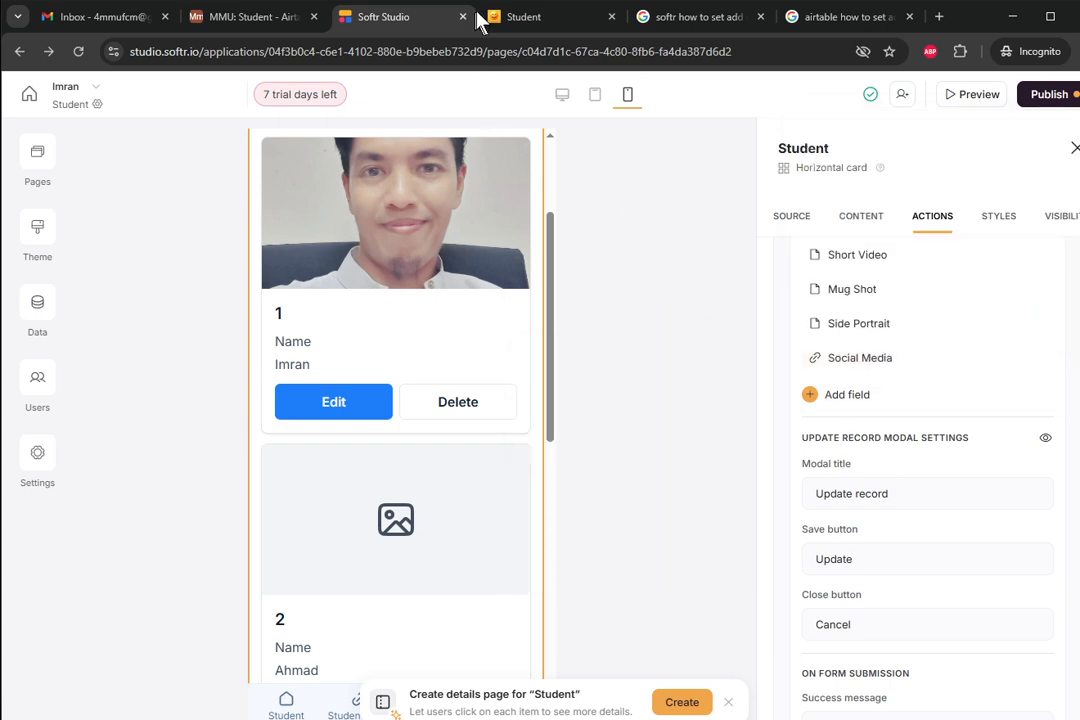
- Reload the Student preview and check student 2's Update record form, then close it
left_click(510, 17)
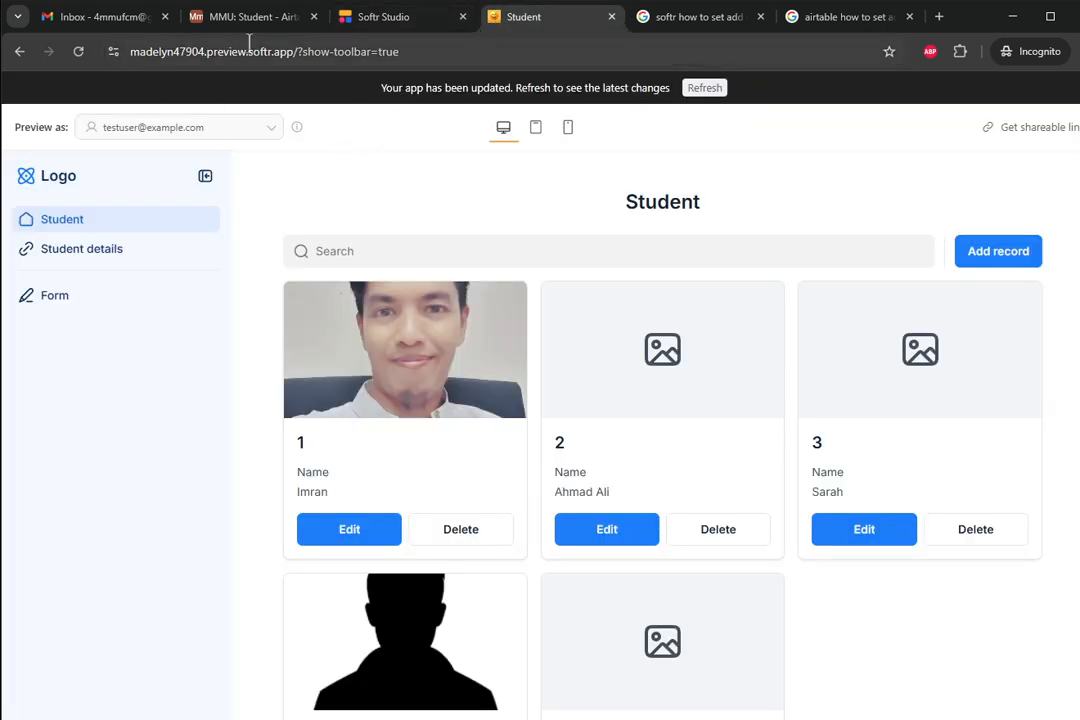
left_click(78, 51)
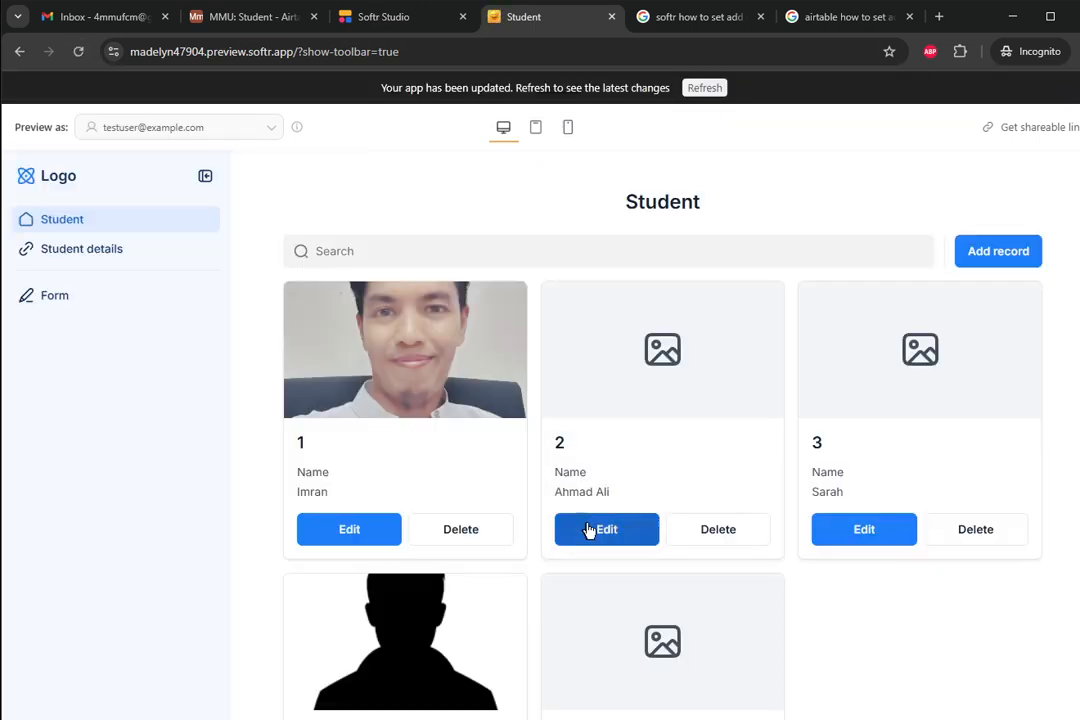
left_click(585, 529)
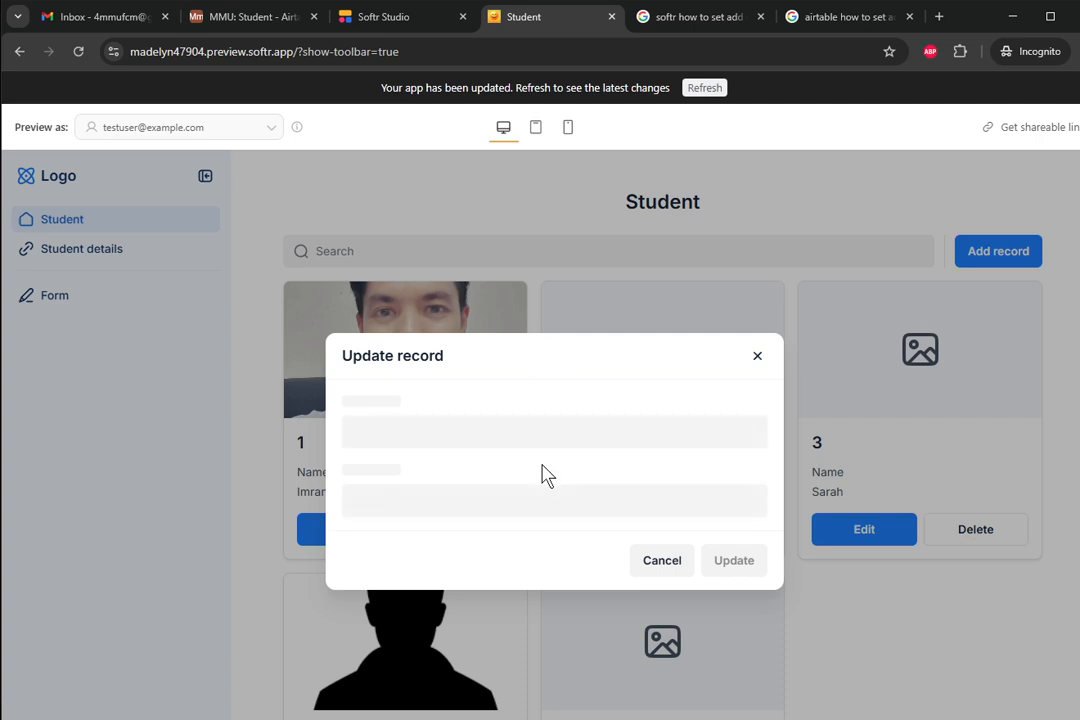
left_click(757, 354)
- Back in Softr Studio, publish the pending app updates and open the app preview
left_click(385, 17)
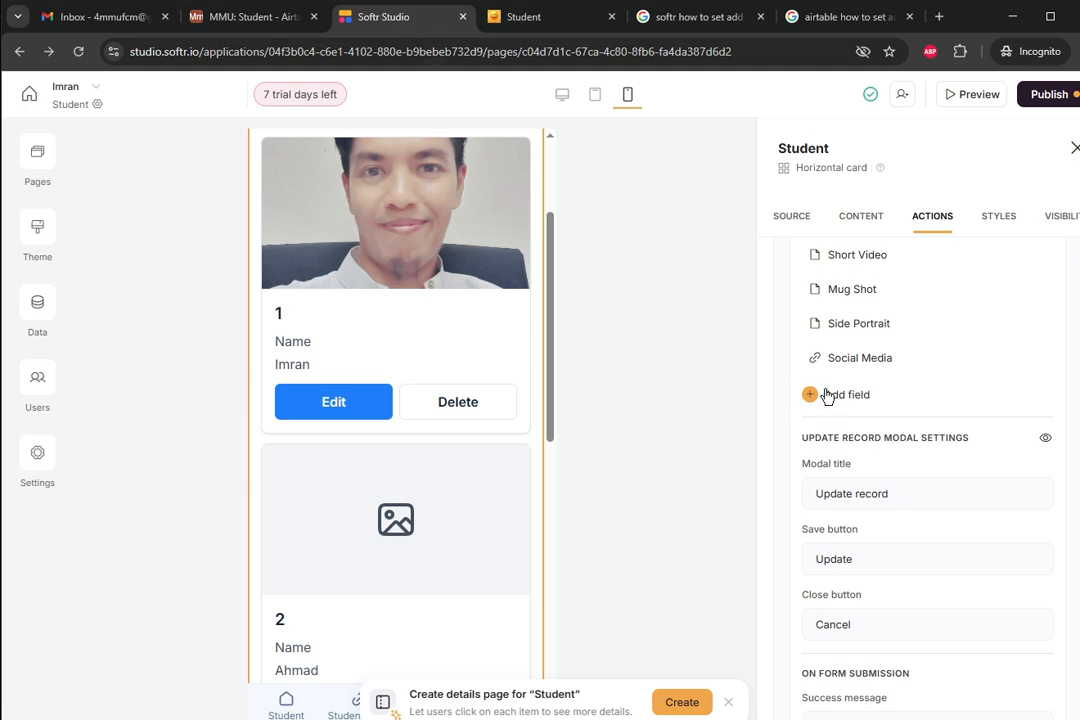
scroll(826, 396, "up", 3)
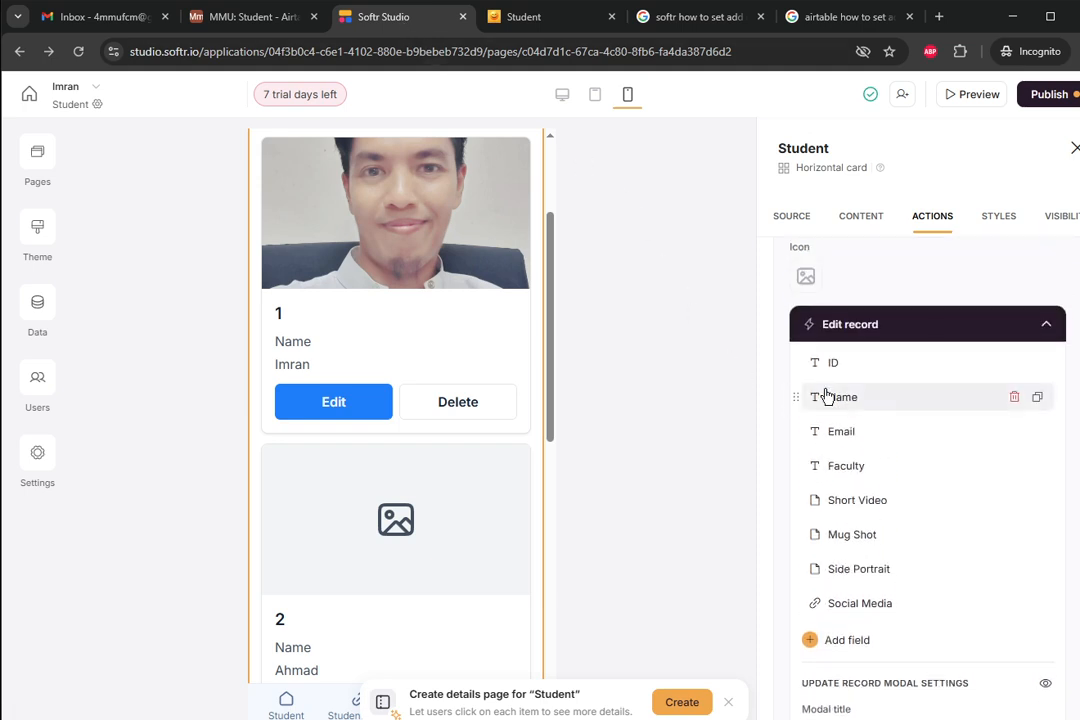
scroll(826, 396, "down", 1)
scroll(826, 396, "down", 1)
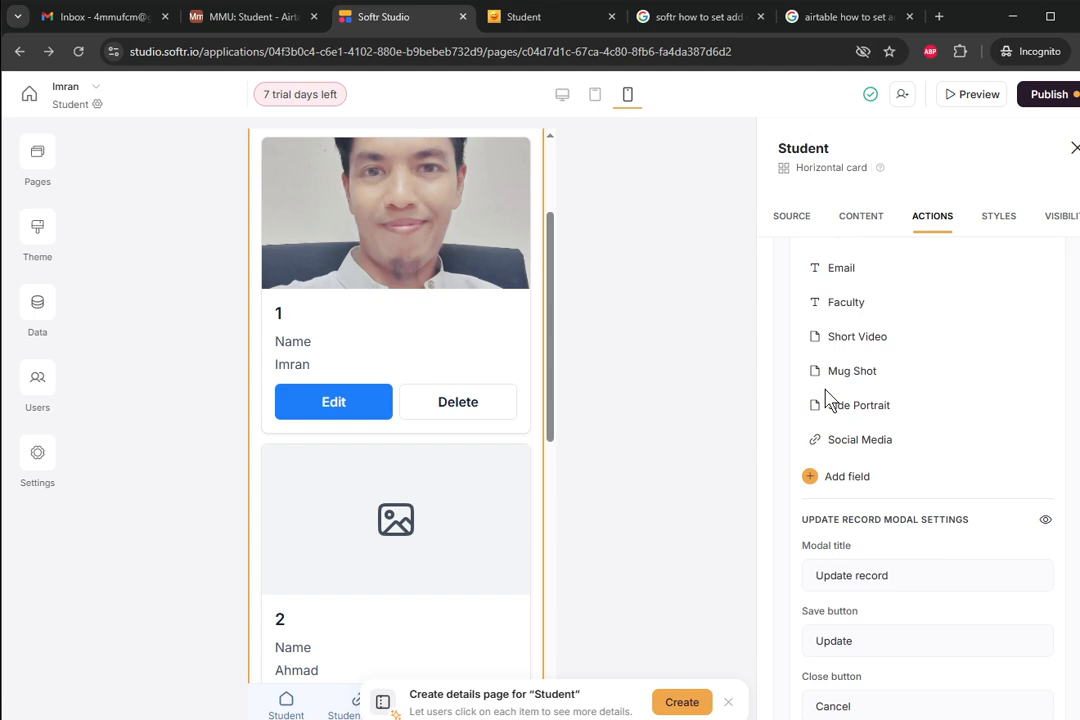
scroll(826, 396, "down", 2)
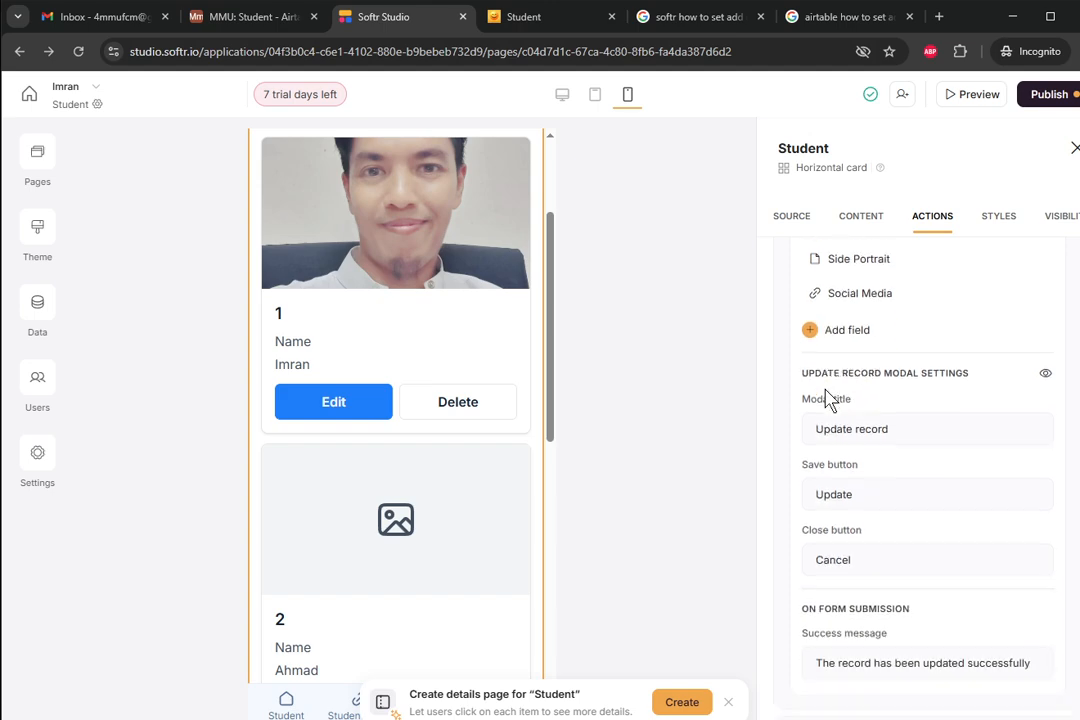
left_click(1045, 95)
left_click(918, 340)
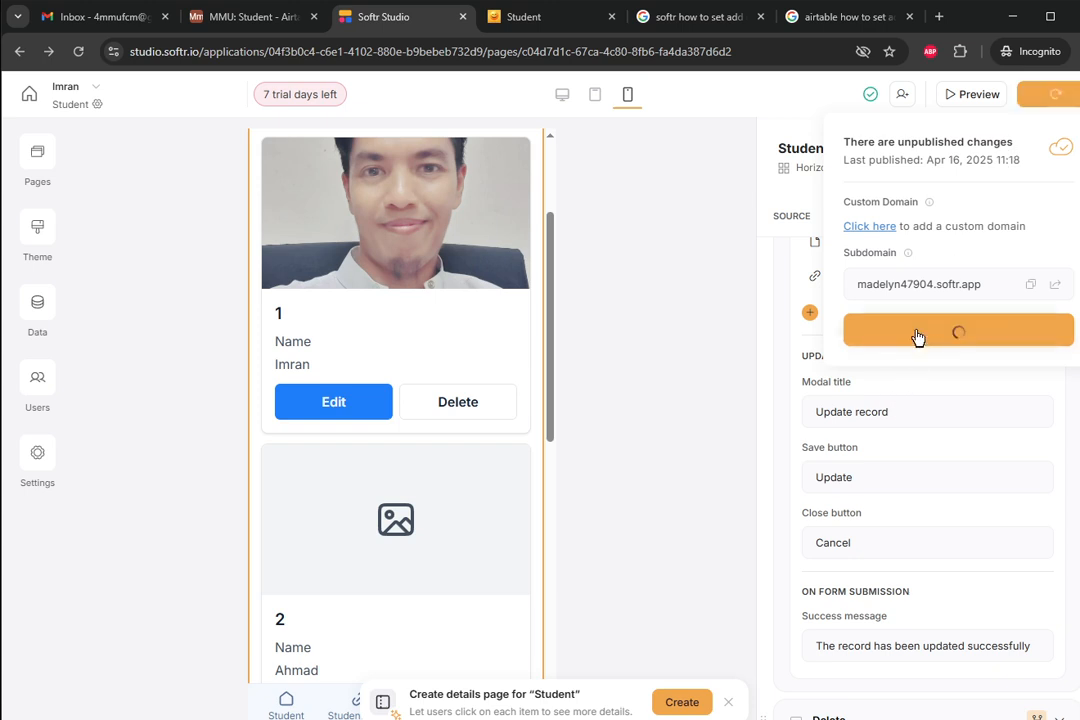
left_click(960, 98)
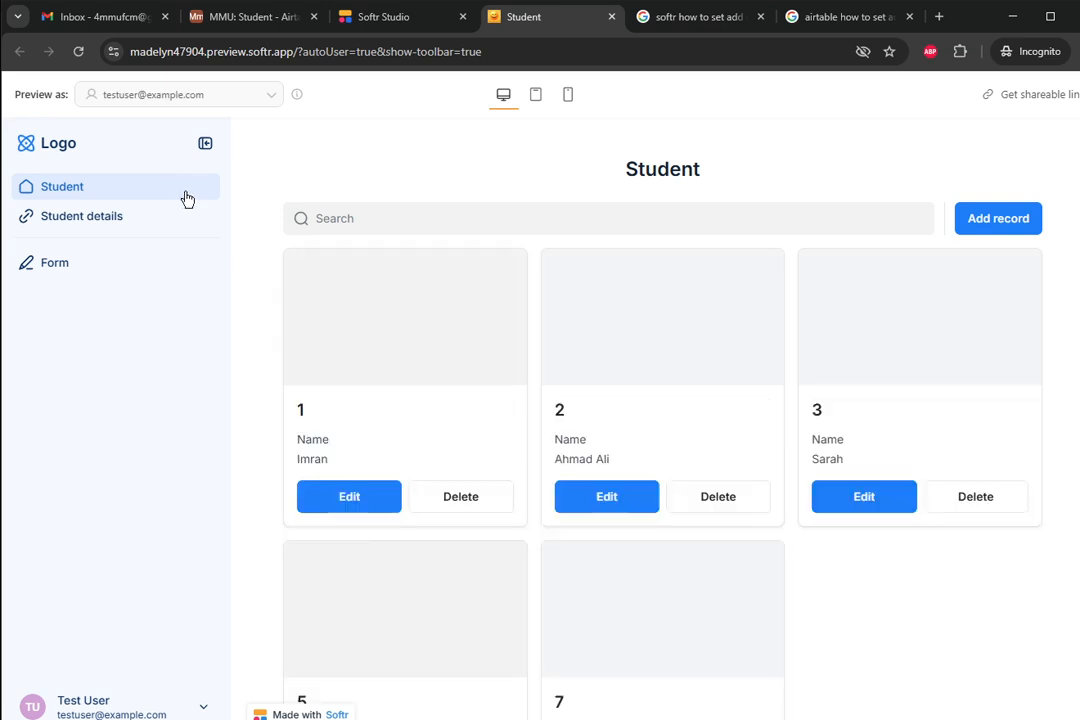
- Fill in student 2's required Email field in the Update record form and save it
left_click(634, 510)
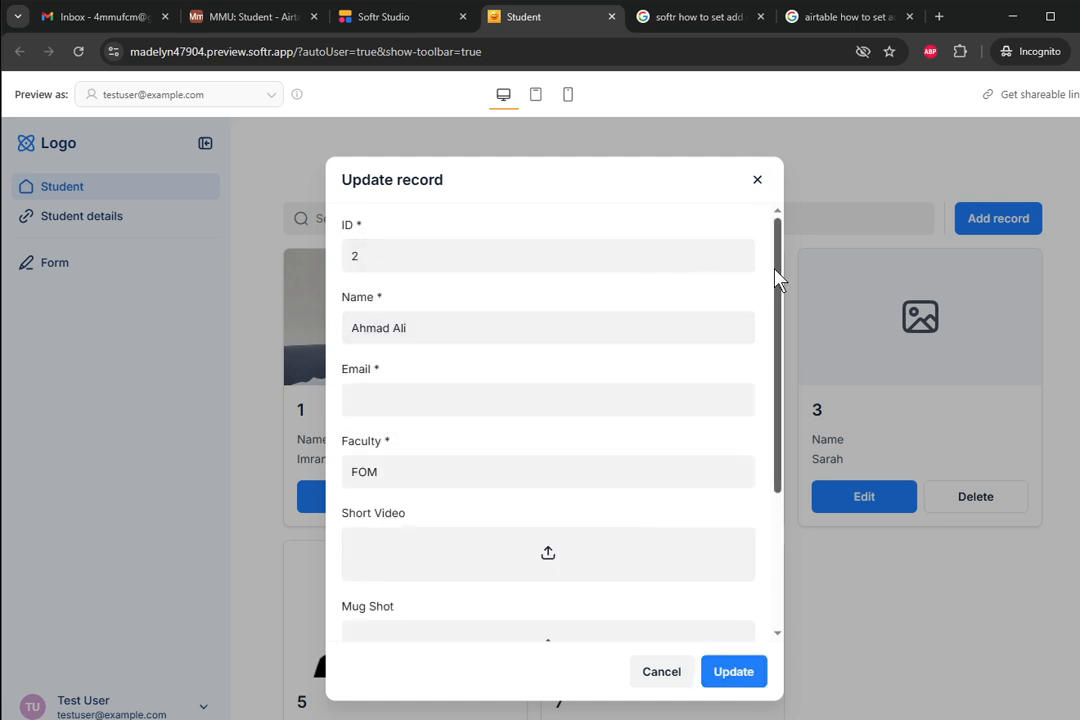
mouse_move(778, 280)
left_mouse_down()
mouse_move(774, 342)
mouse_move(770, 260)
left_mouse_up()
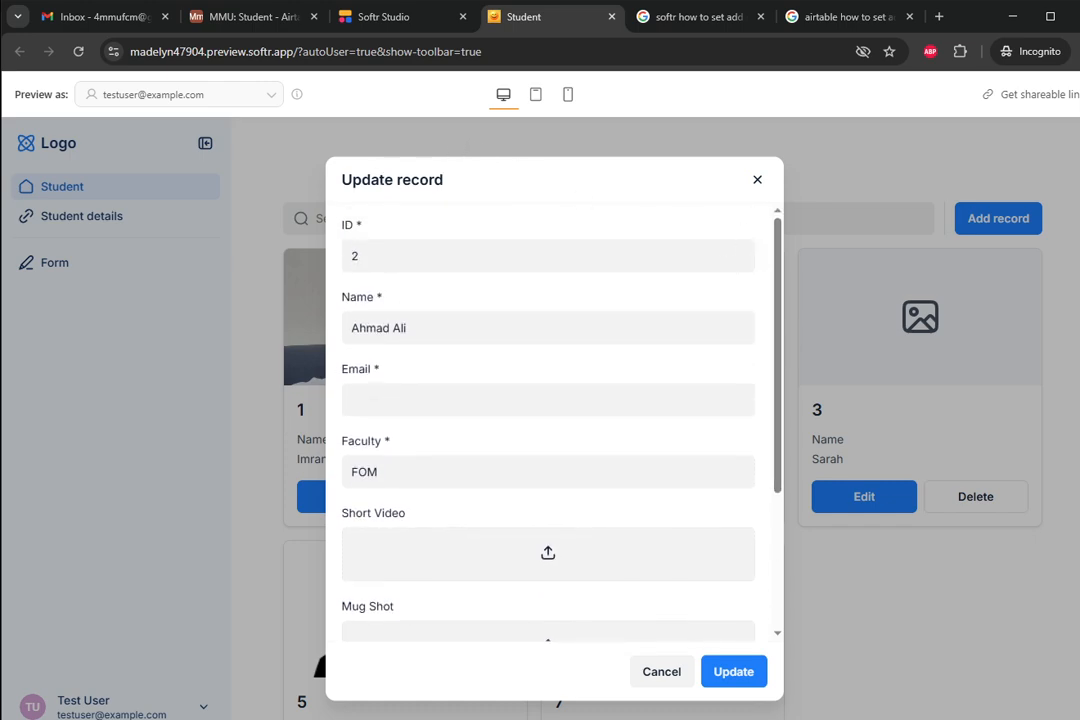
double_click(347, 181)
scroll(440, 300, "down", 1)
scroll(440, 310, "down", 1)
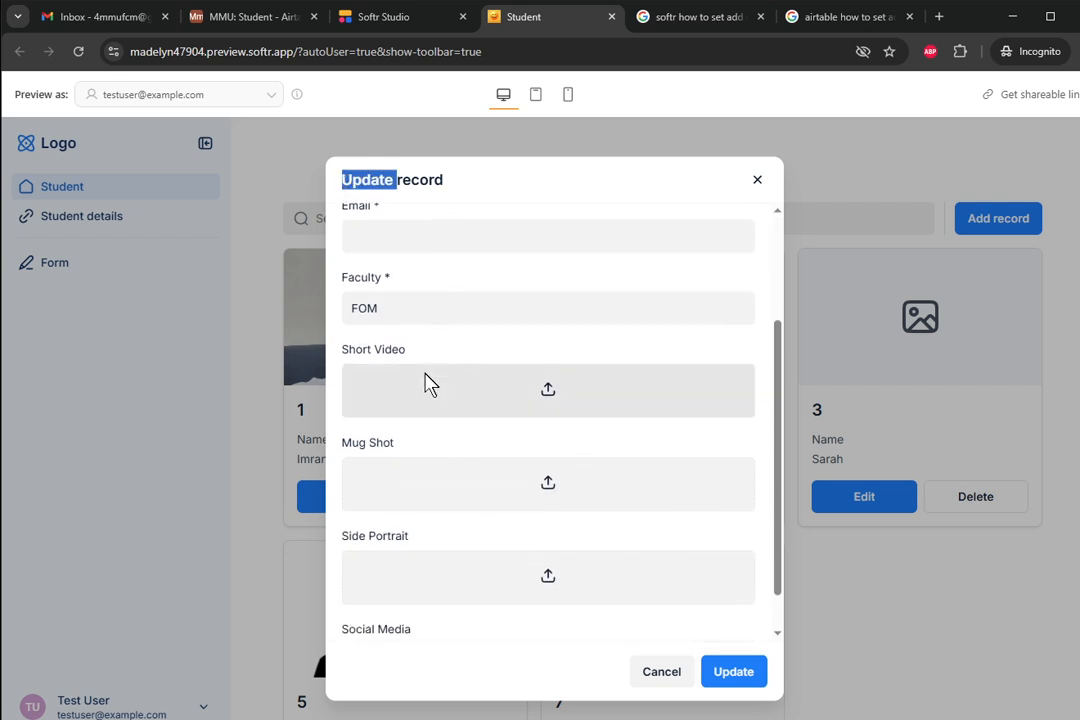
scroll(430, 387, "down", 1)
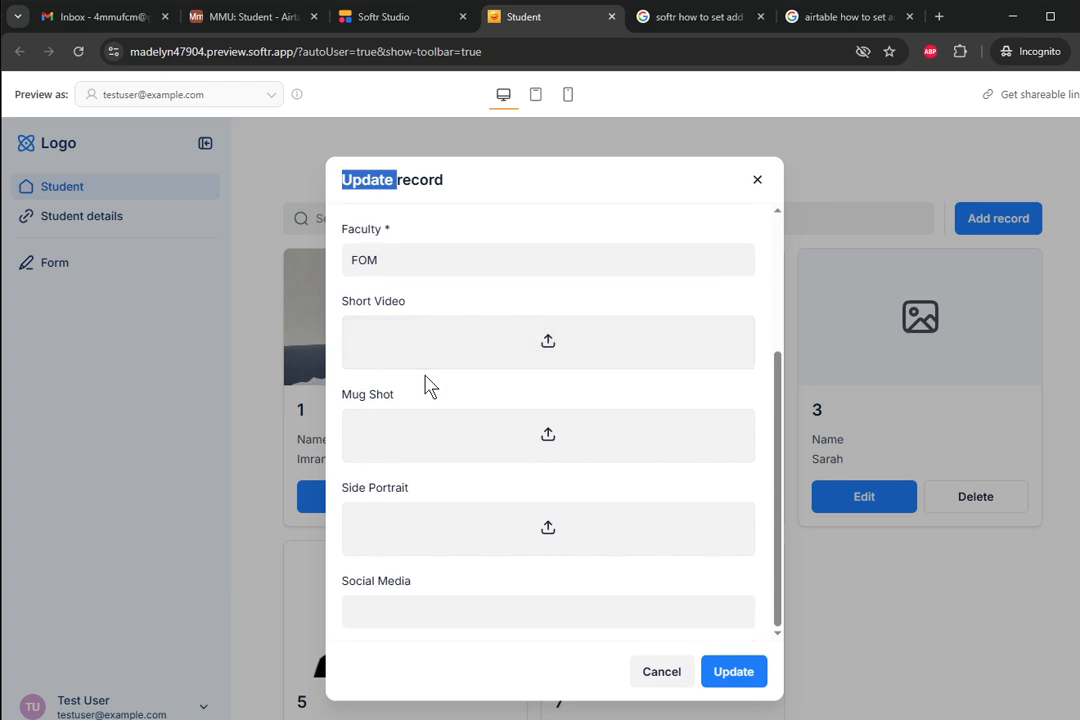
scroll(430, 387, "up", 2)
left_click_drag(395, 394, 374, 391)
left_click_drag(386, 324, 360, 320)
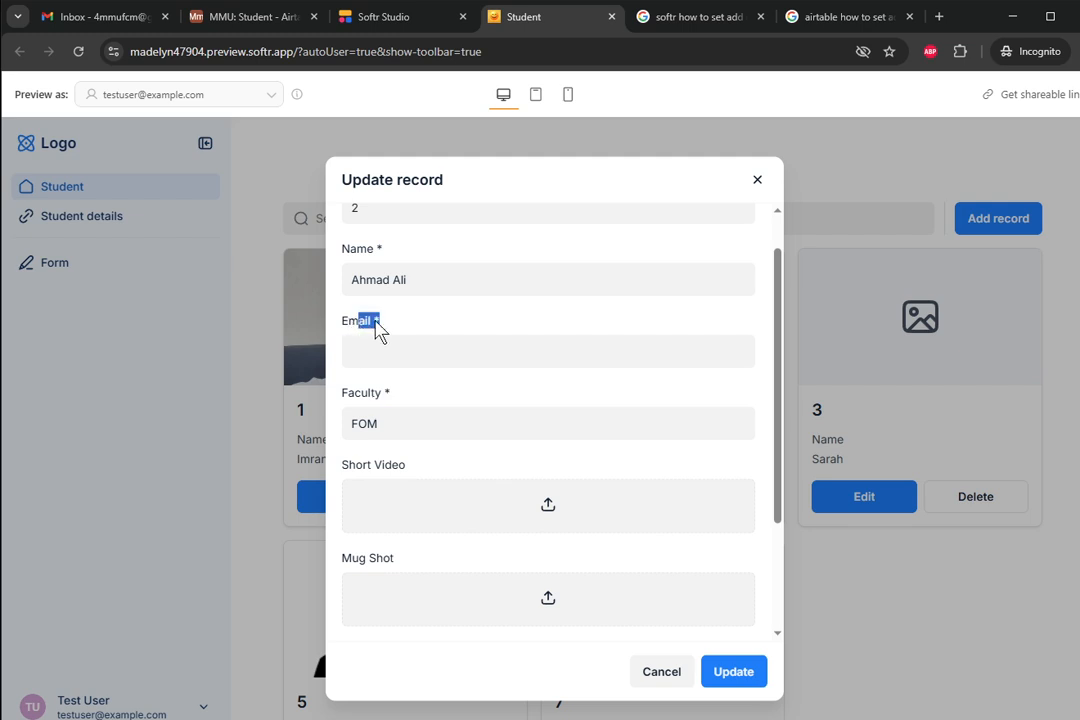
left_click(403, 347)
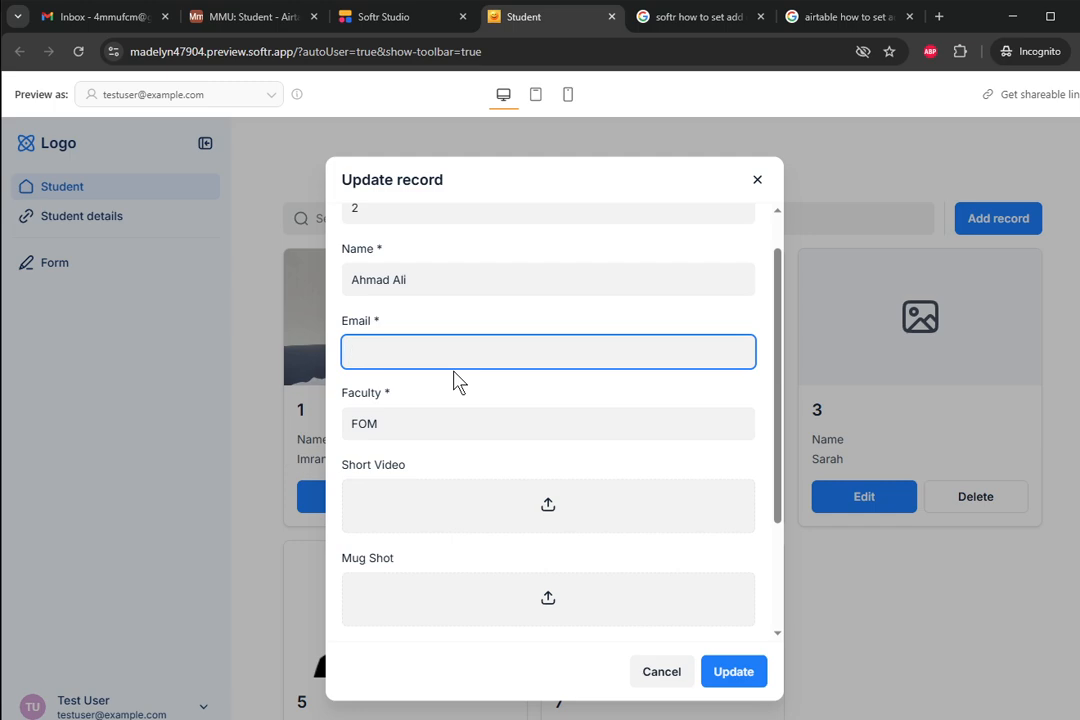
left_click(745, 675)
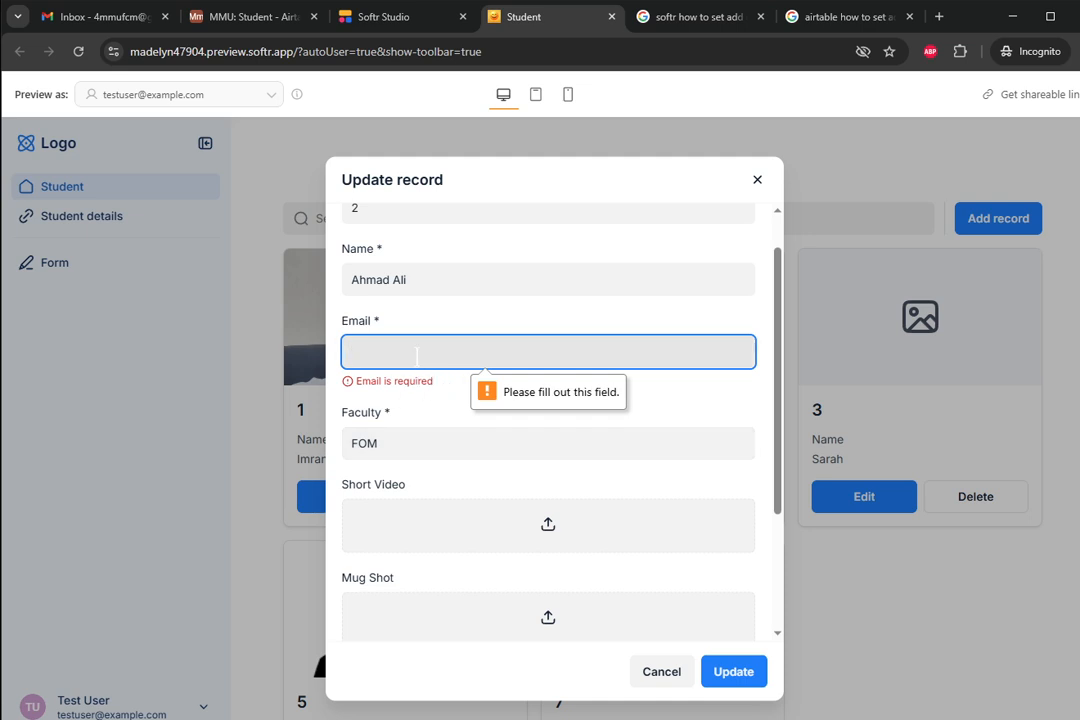
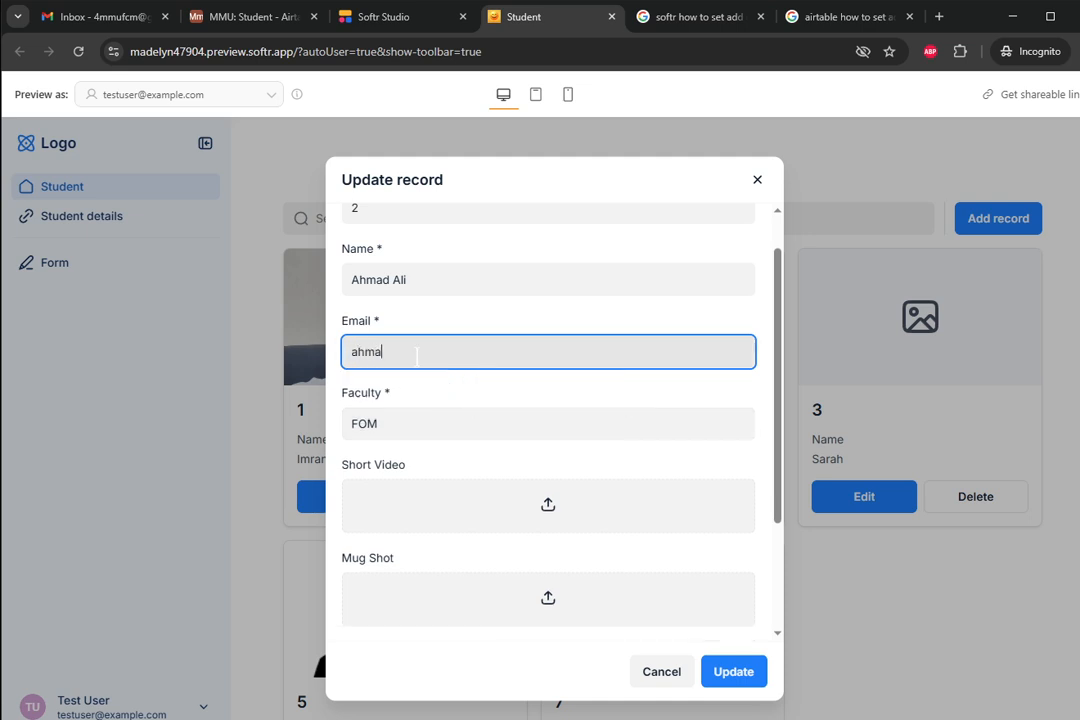
left_click(738, 674)
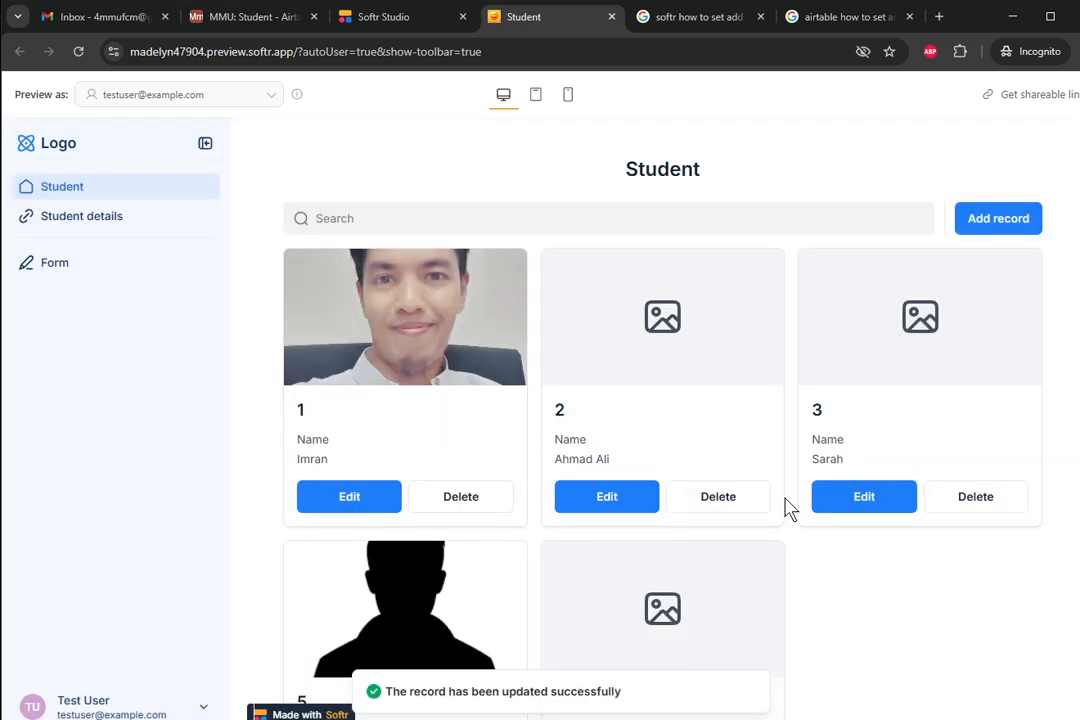
- Delete student 7's record from the Student list and confirm the deletion
scroll(752, 480, "down", 1)
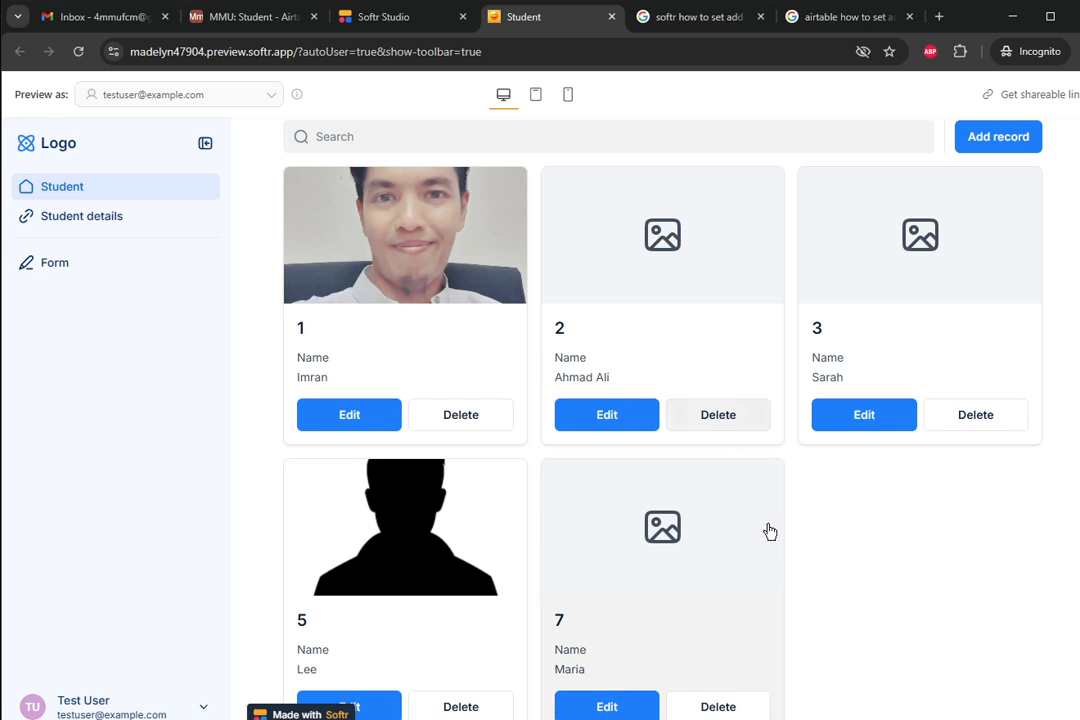
scroll(762, 525, "down", 1)
left_click(716, 678)
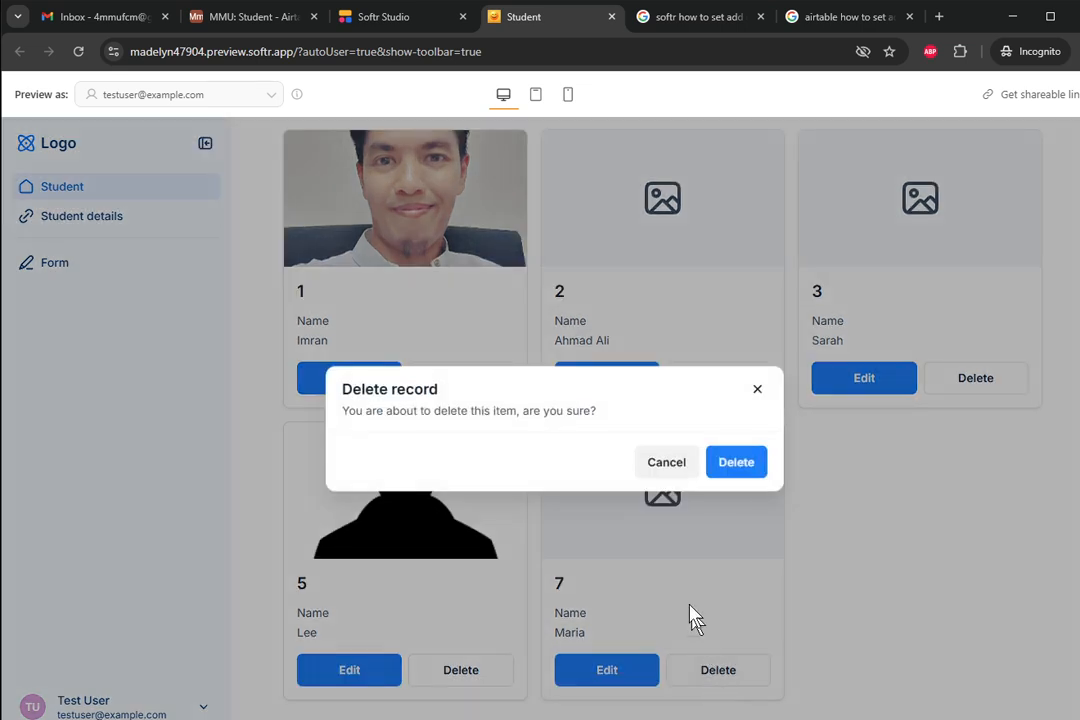
left_click(738, 464)
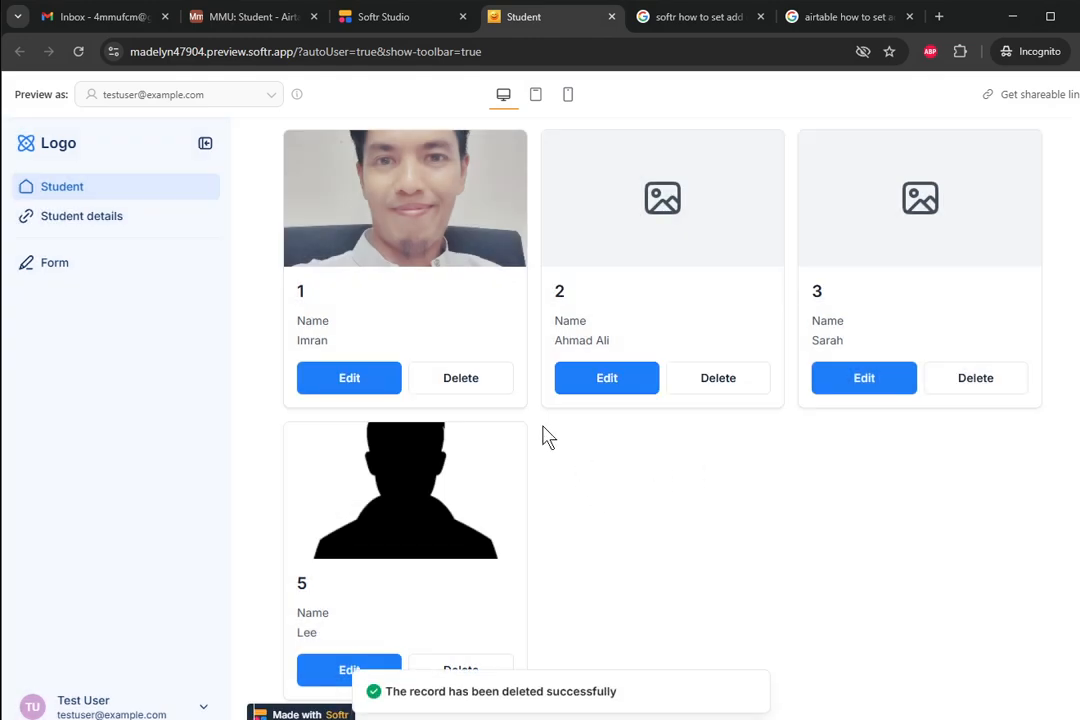
- In Airtable, cancel the Email field editor and return to the Student table's grid
left_click(233, 17)
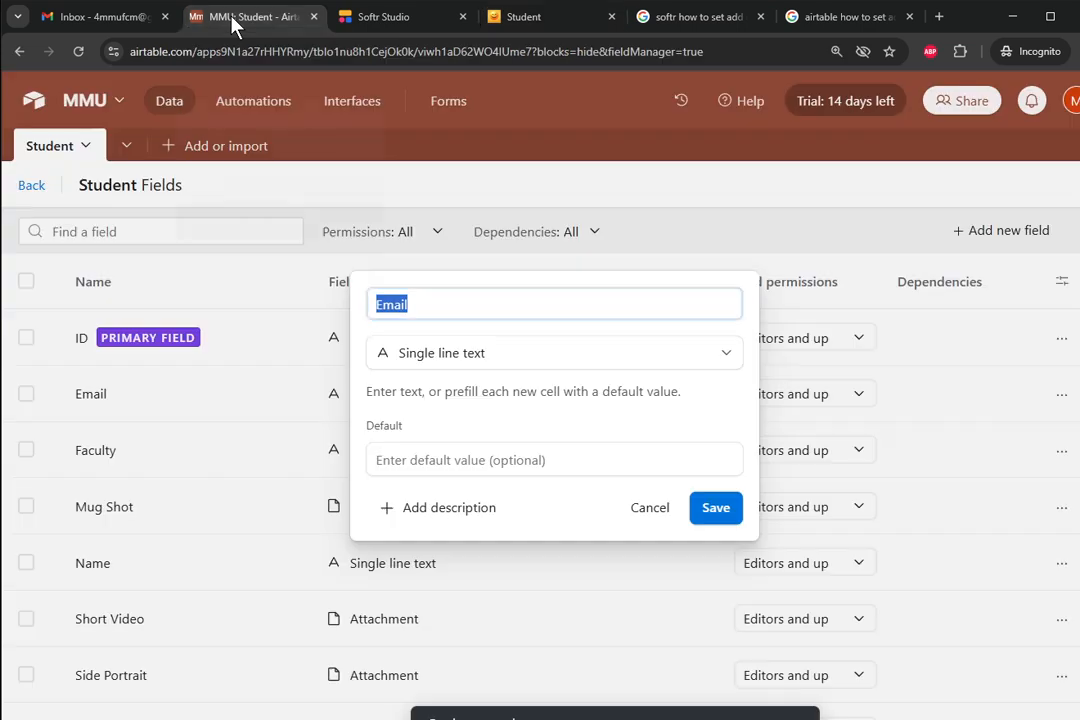
left_click(656, 509)
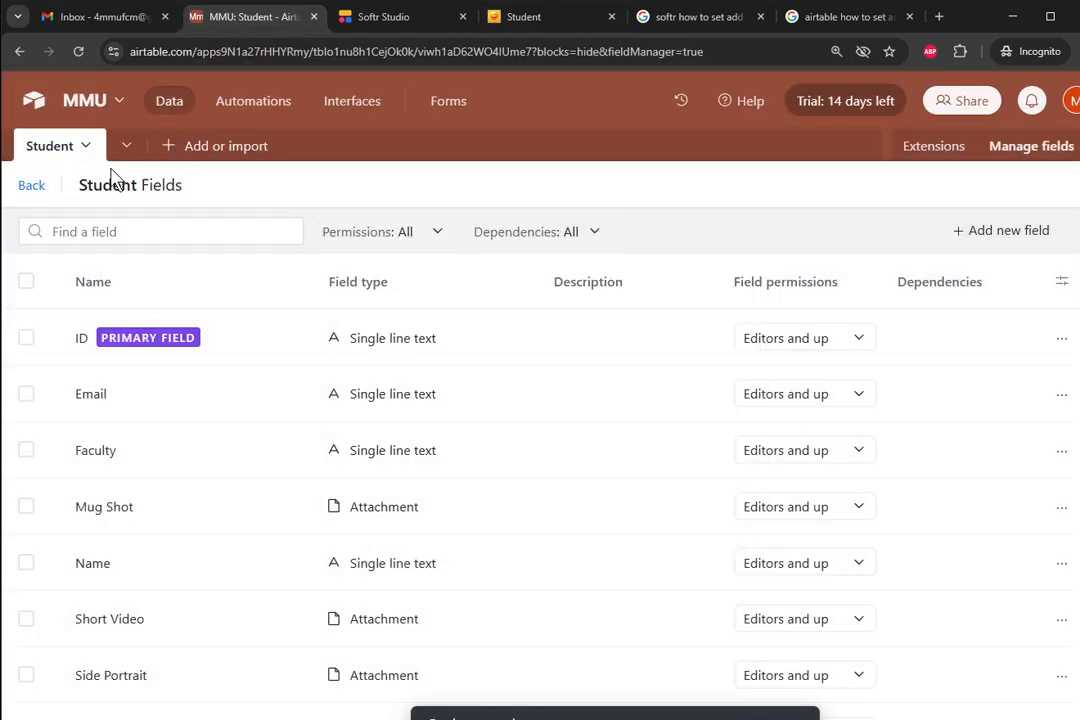
left_click(37, 189)
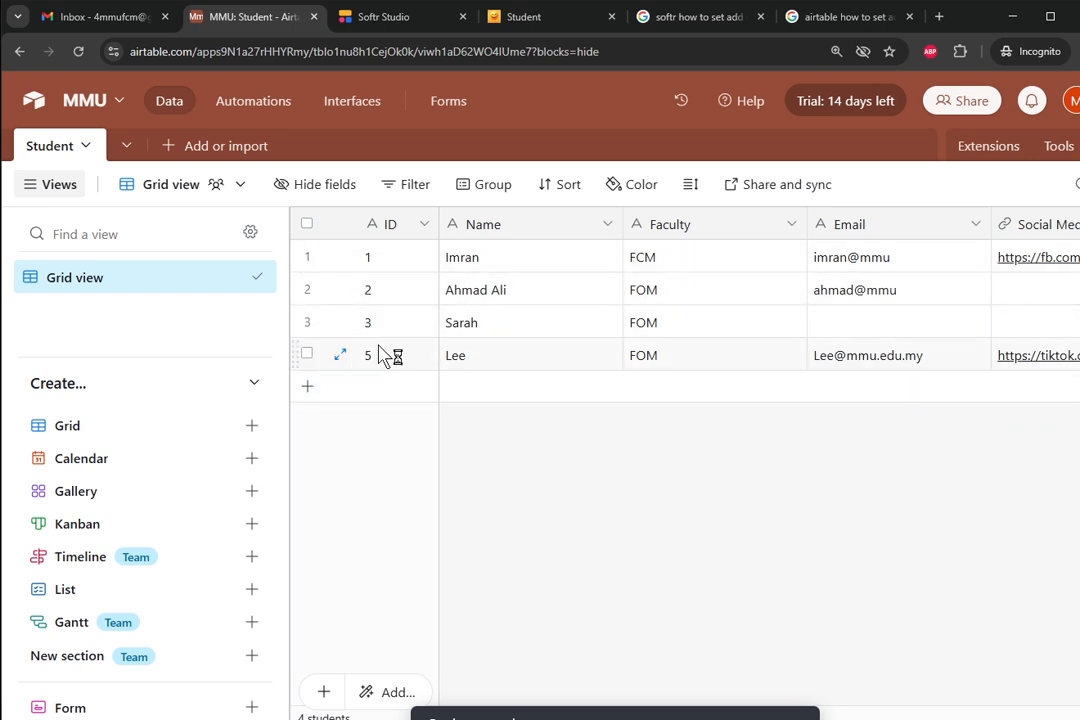
- Inspect student 2's Name cell in the grid, then go back to Softr Studio
left_click(520, 298)
key("Return")
key("ctrl+shift+Left")
key("ctrl+shift+Left")
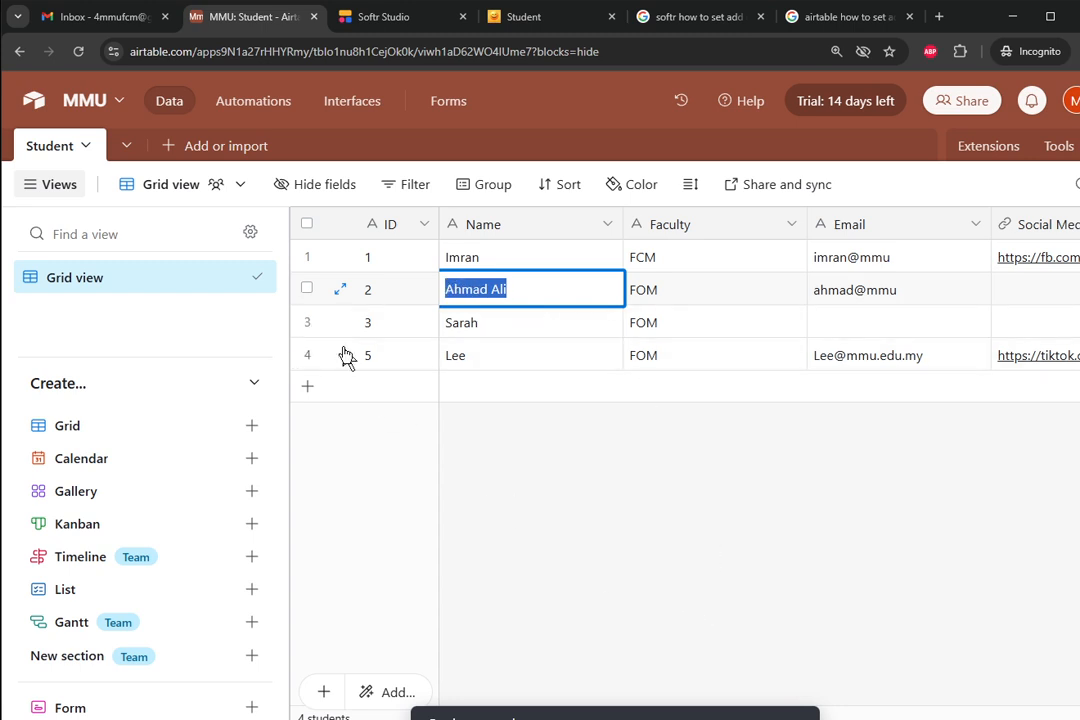
left_click(370, 30)
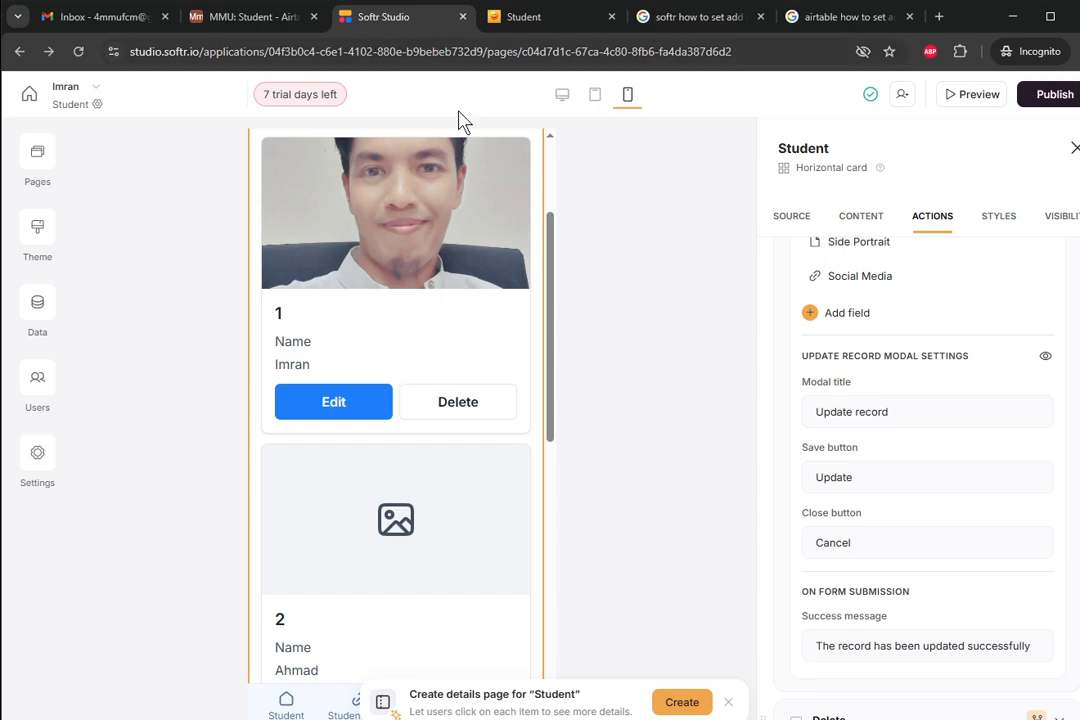
- Open the Student details page from the Pages list in Softr Studio
left_click(215, 20)
left_click(383, 20)
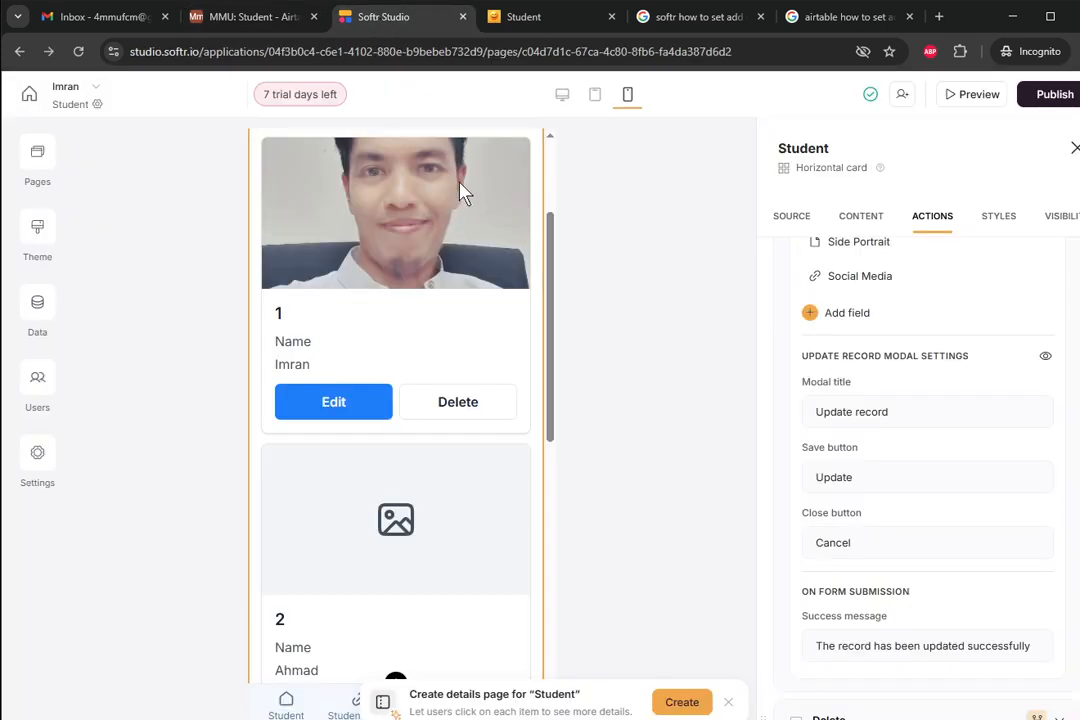
scroll(556, 253, "up", 2)
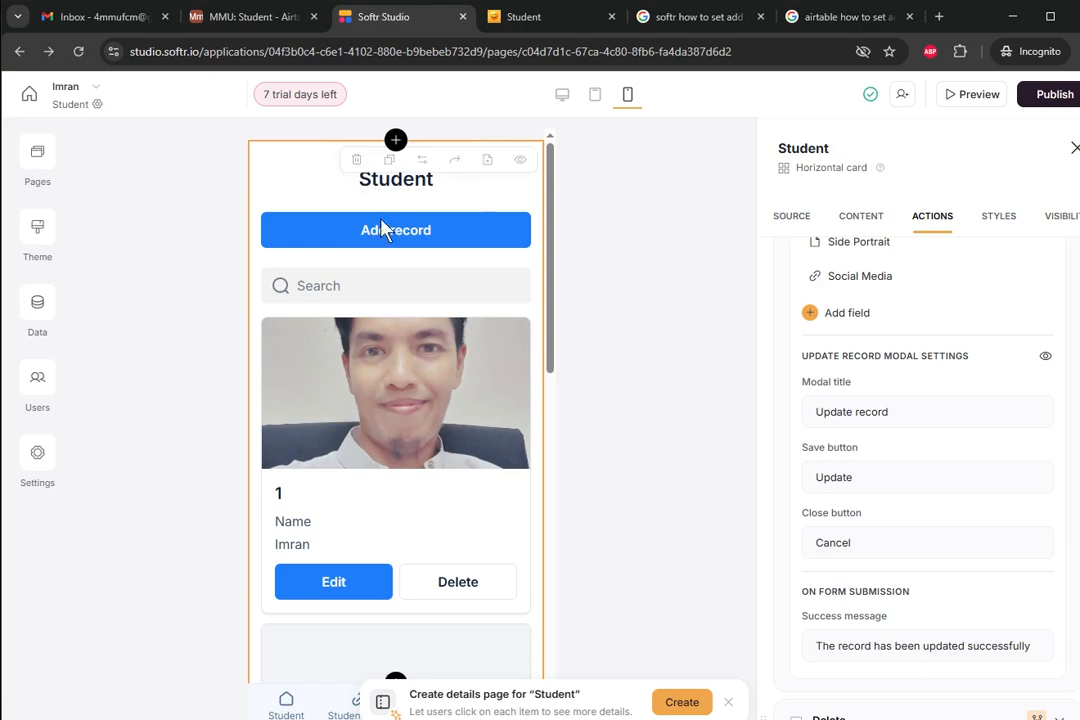
left_click(40, 155)
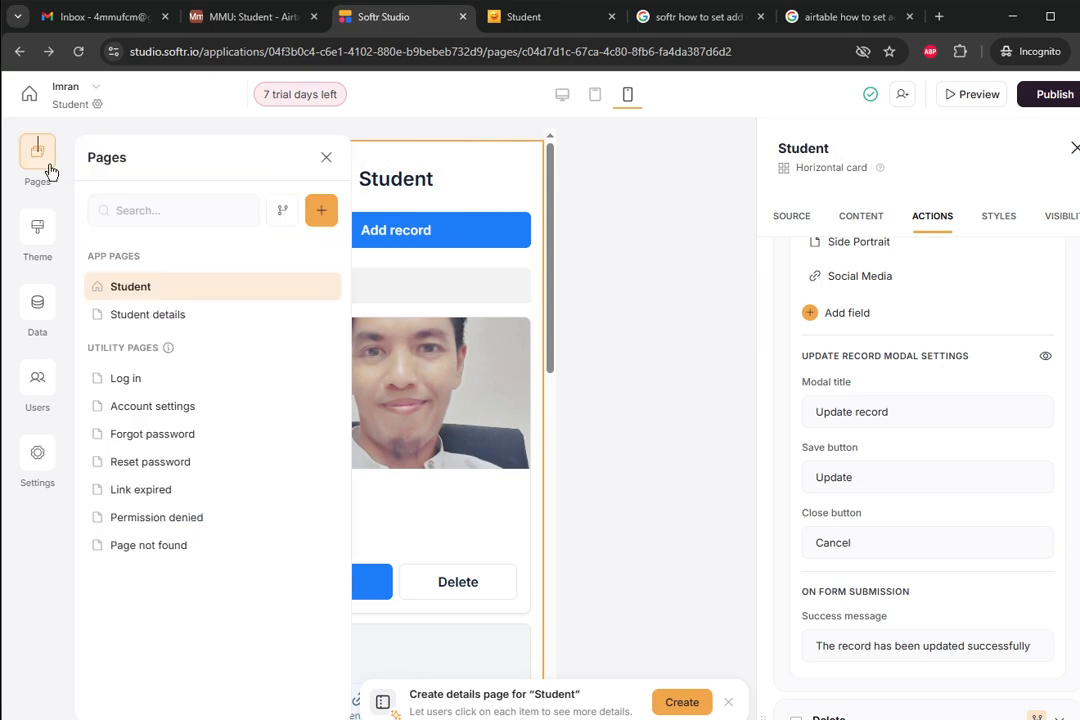
left_click(114, 318)
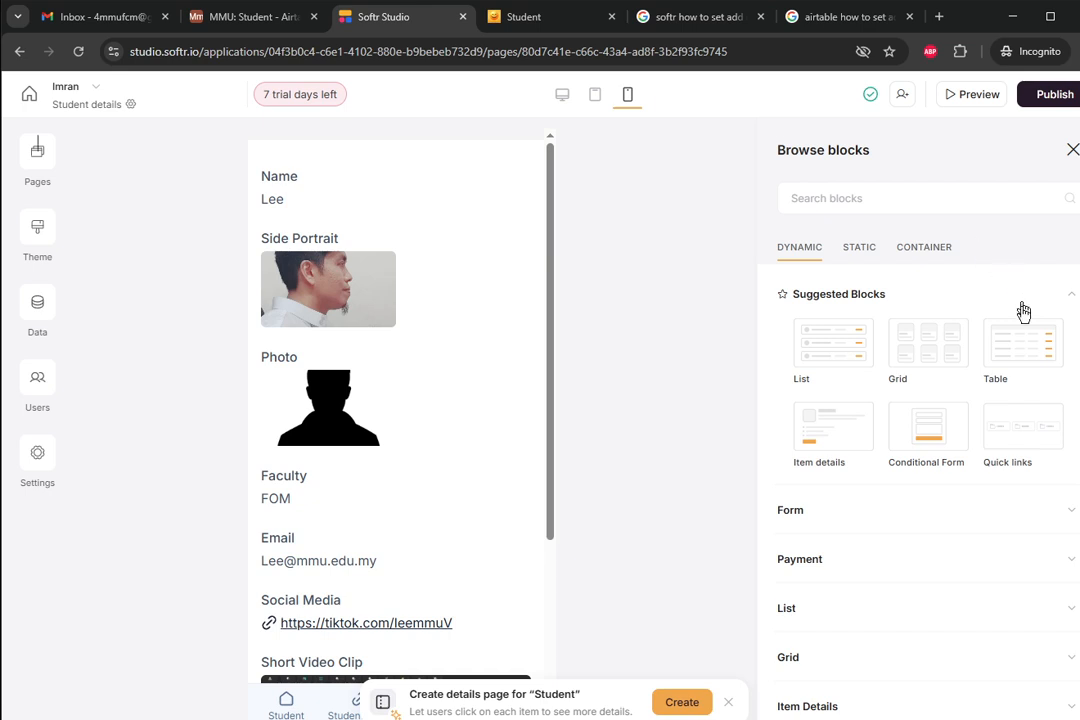
- Add the suggested Table block to the top of the page, select it, and preview
mouse_move(1038, 358)
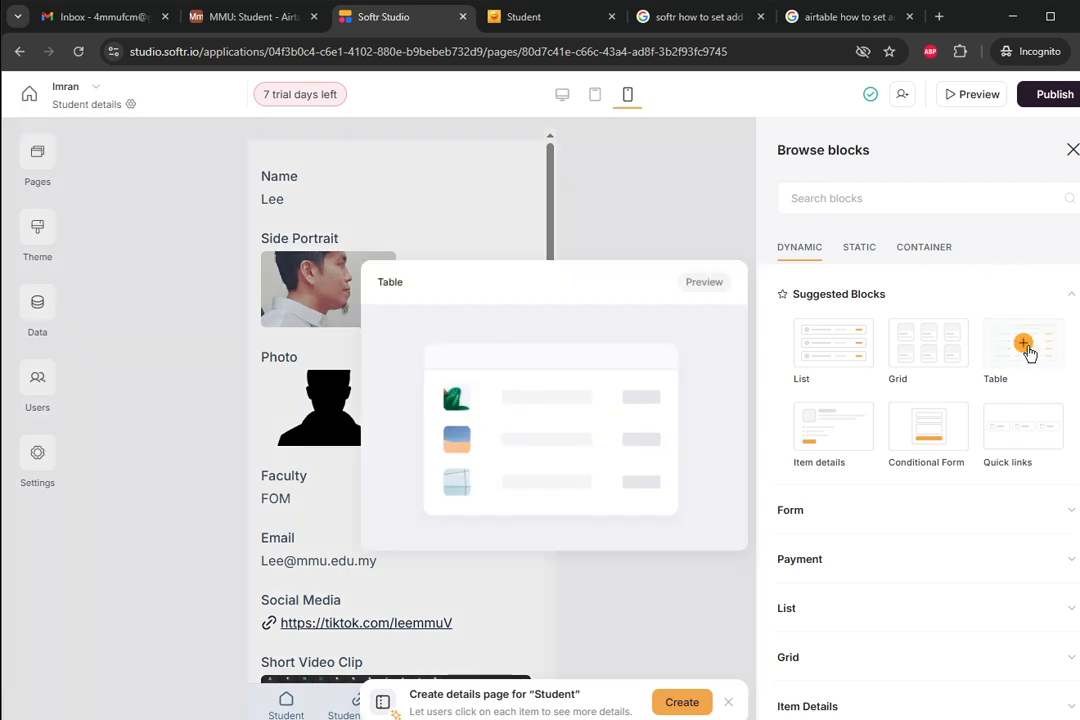
left_click(1029, 352)
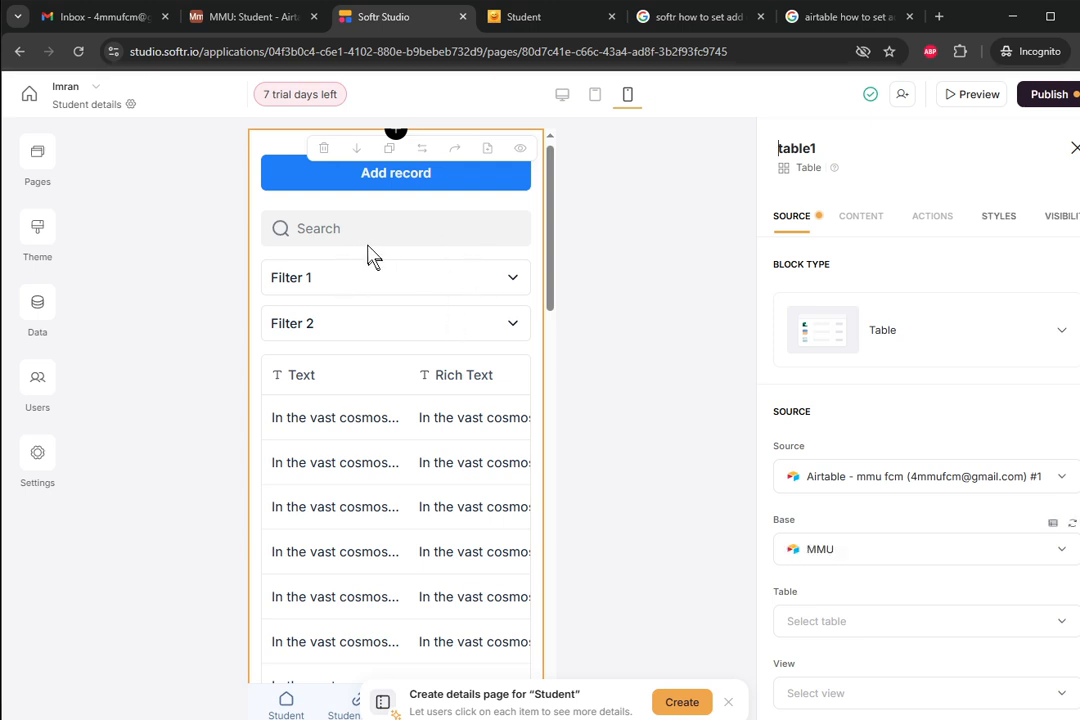
mouse_move(552, 294)
left_mouse_down()
mouse_move(578, 570)
mouse_move(569, 289)
left_mouse_up()
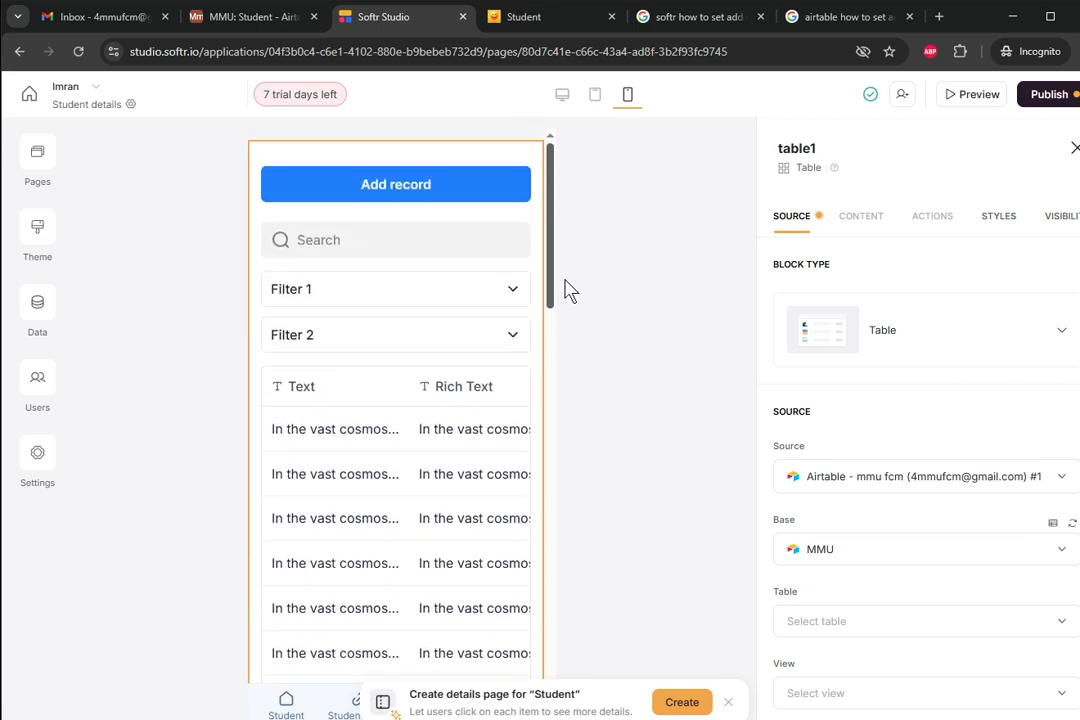
left_click(351, 422)
left_click(973, 96)
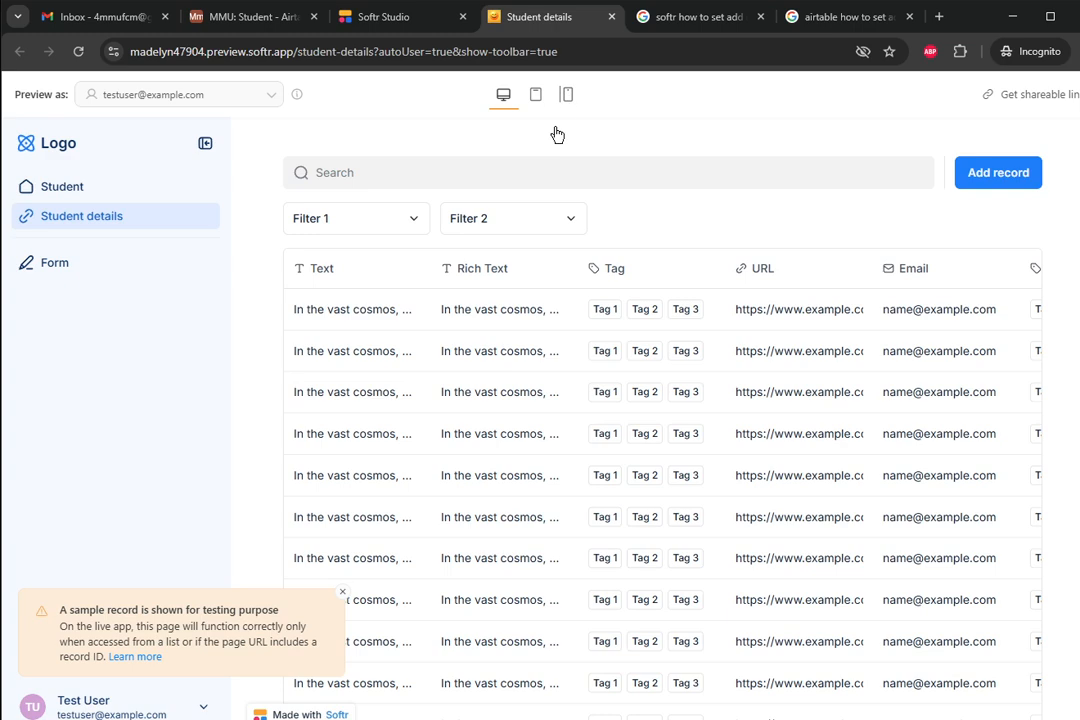
- View the sample table in the mobile layout and read a Text cell, then return to Studio
left_click(566, 94)
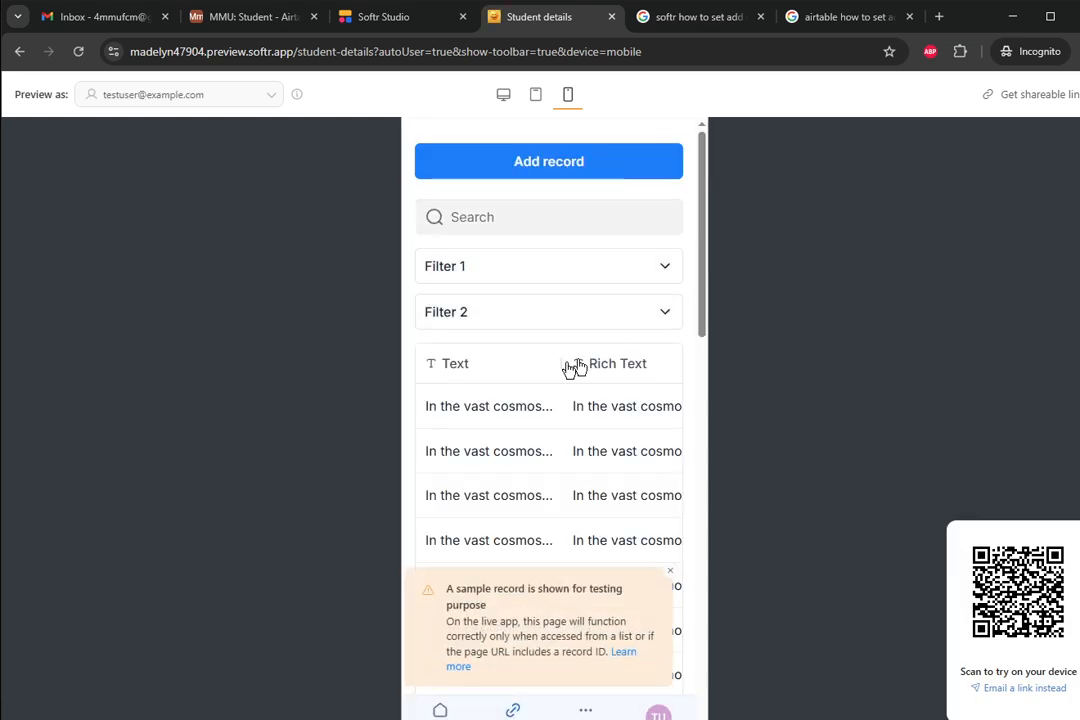
left_click_drag(493, 407, 438, 406)
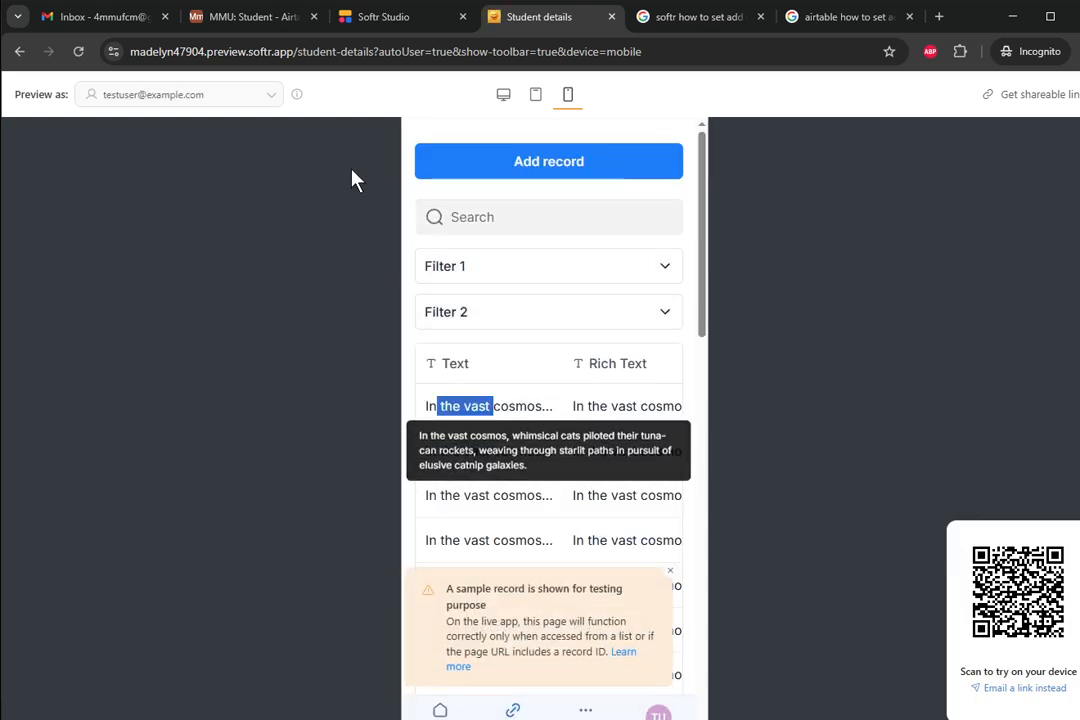
left_click(383, 20)
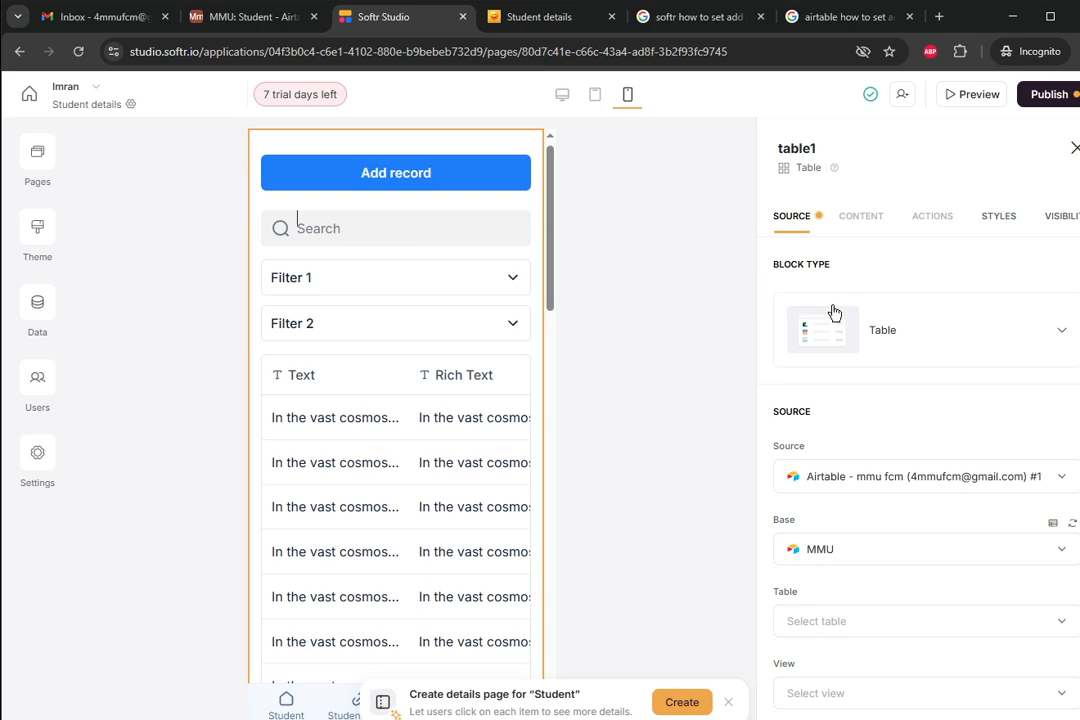
- Set table1's source to the Airtable Student table and its Grid view
scroll(836, 330, "down", 1)
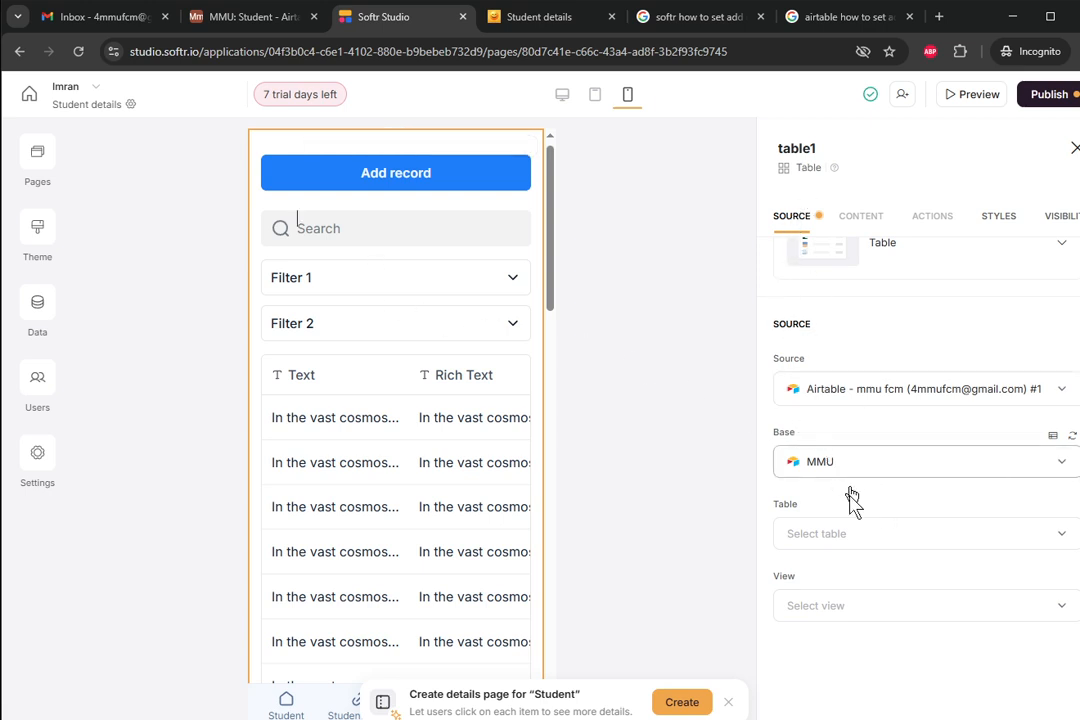
left_click(849, 544)
left_click(841, 500)
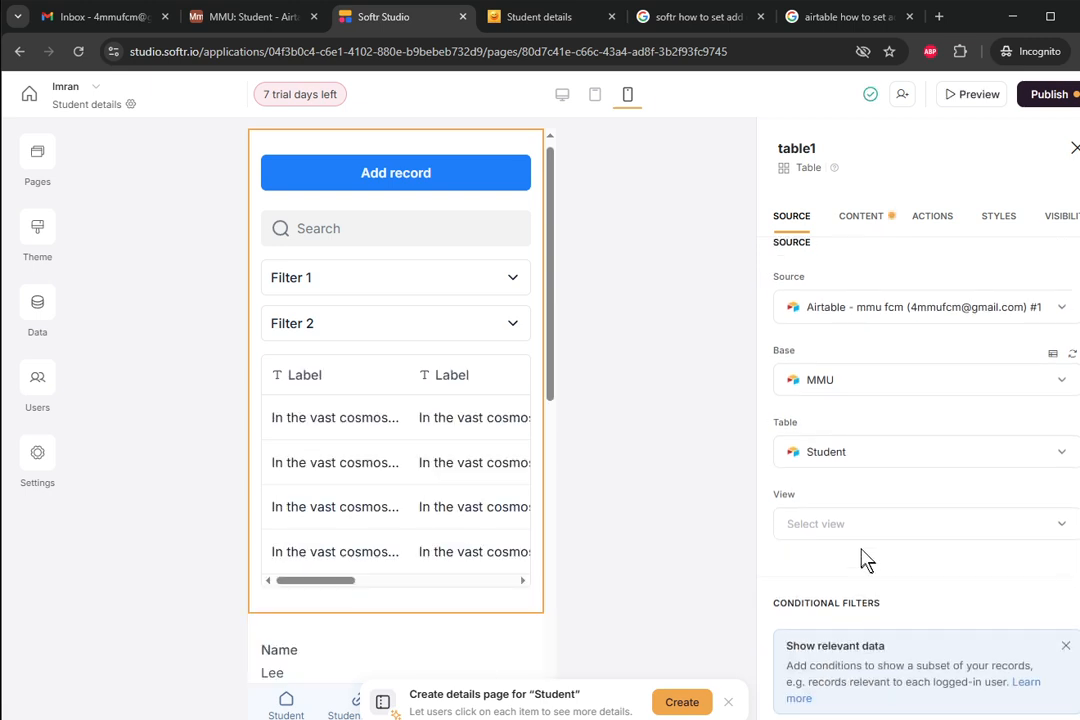
left_click(860, 540)
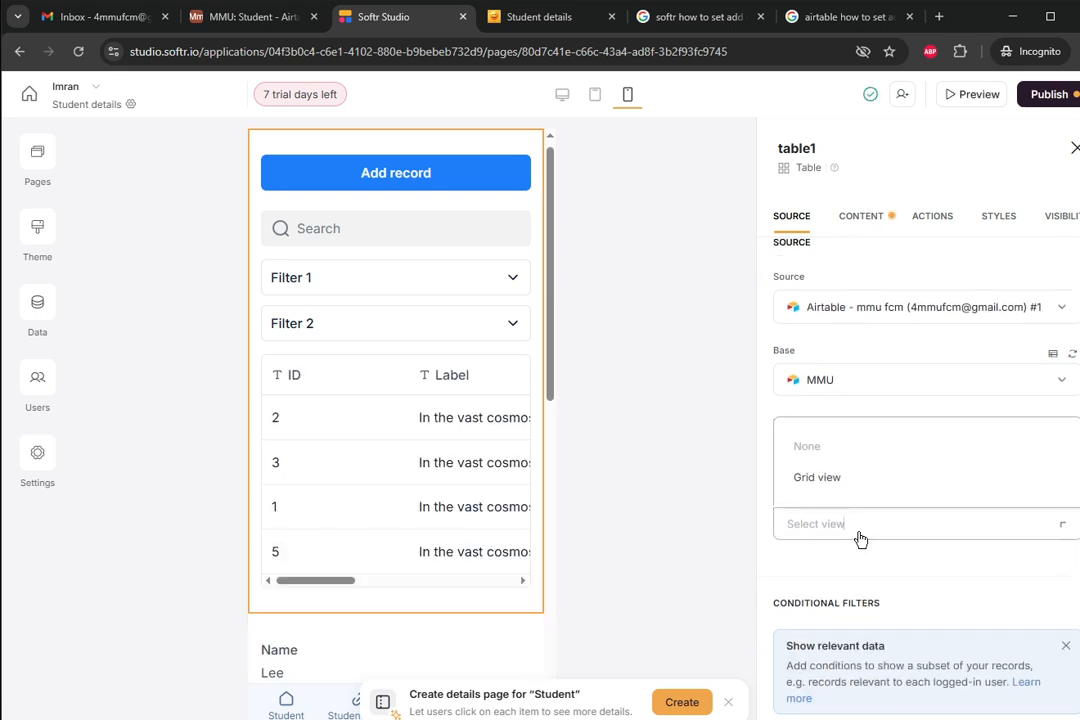
left_click(818, 477)
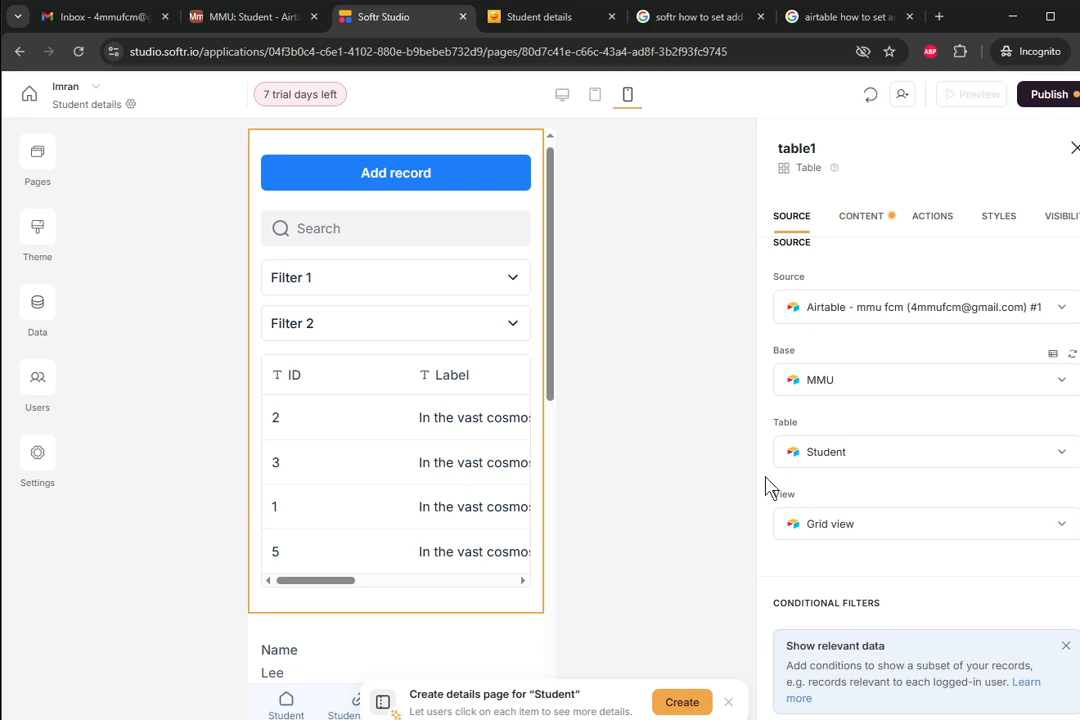
scroll(766, 486, "down", 3)
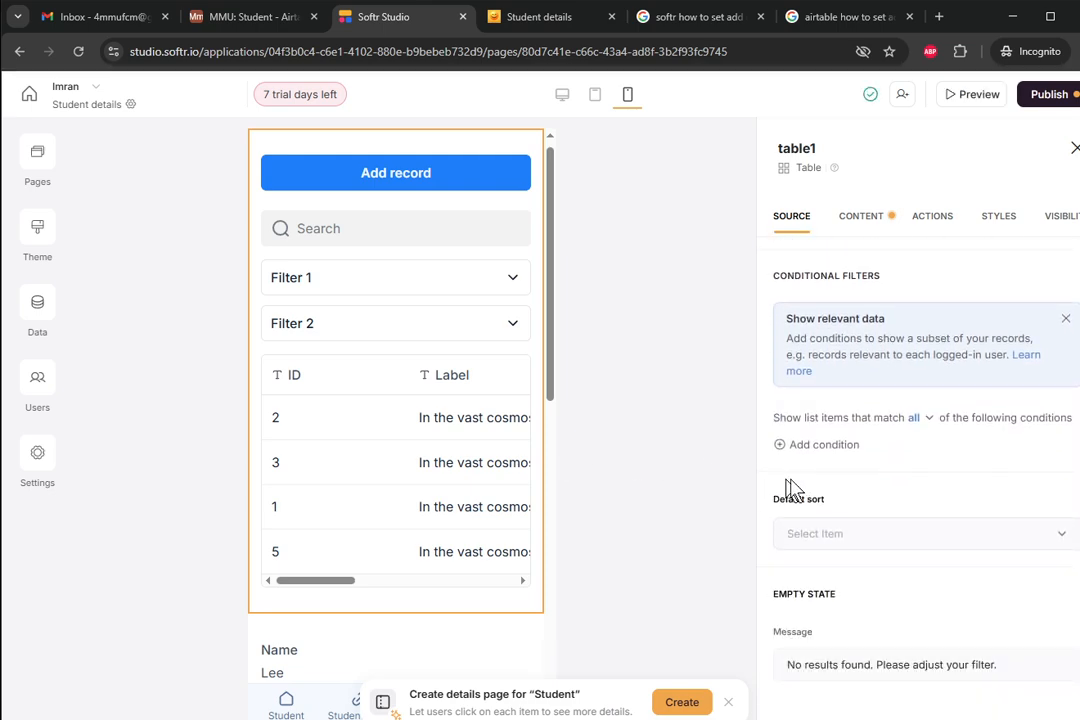
scroll(840, 489, "down", 1)
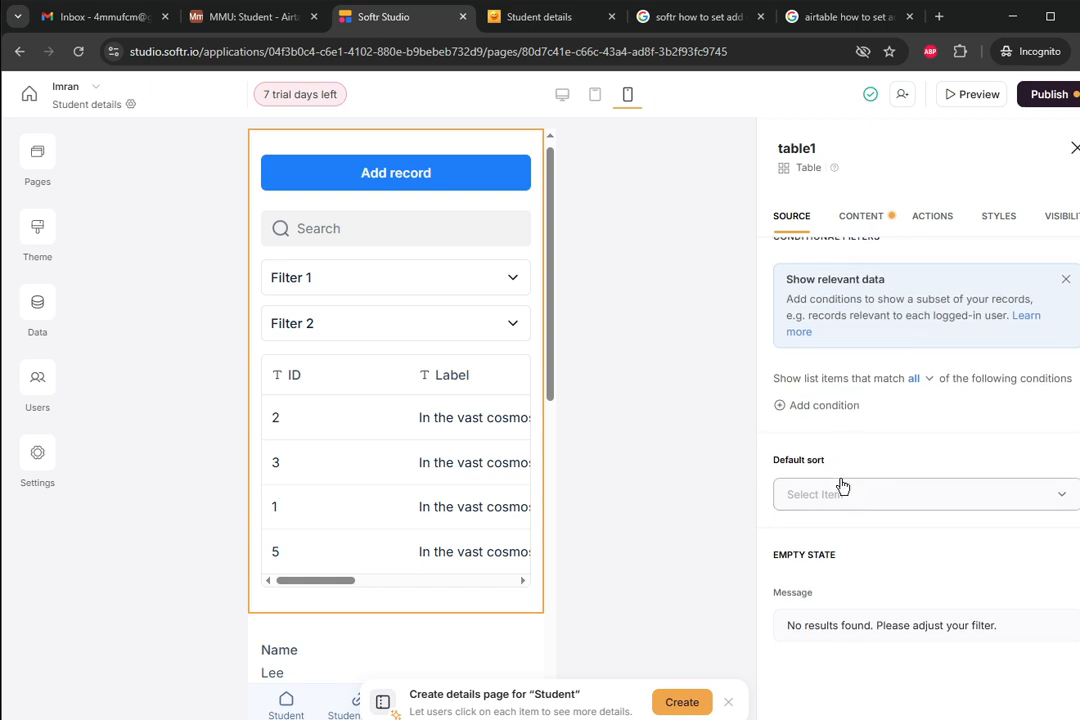
scroll(846, 480, "up", 4)
left_click(862, 224)
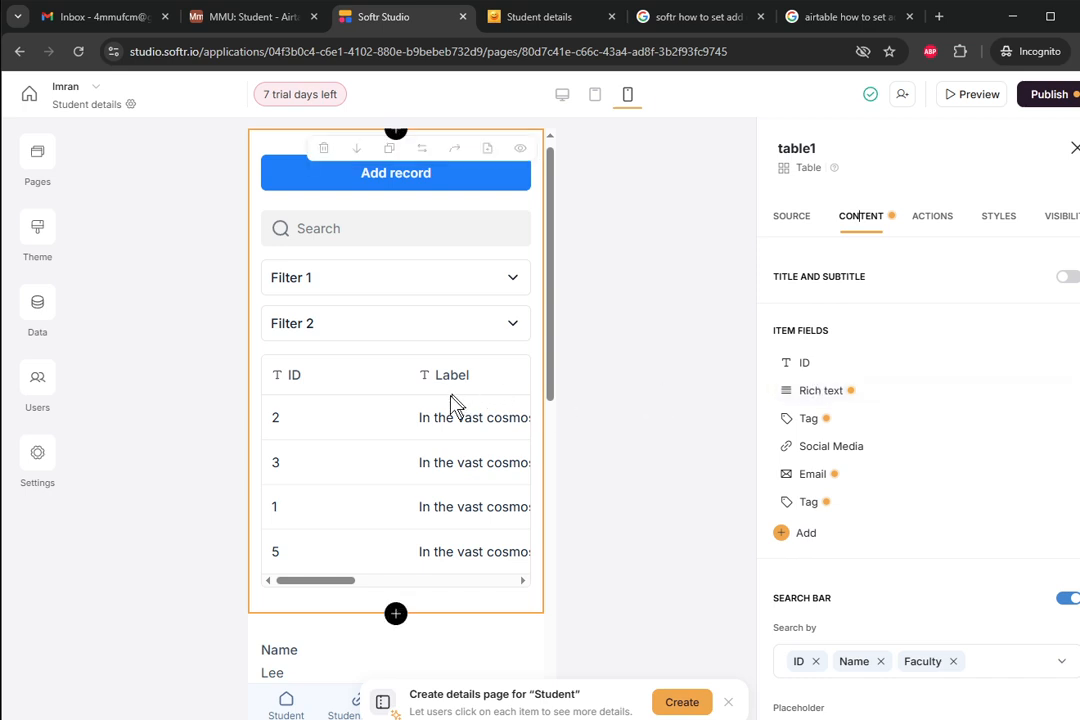
- Delete the Rich text column and both Tag columns from table1
scroll(838, 410, "down", 1)
scroll(838, 410, "down", 1)
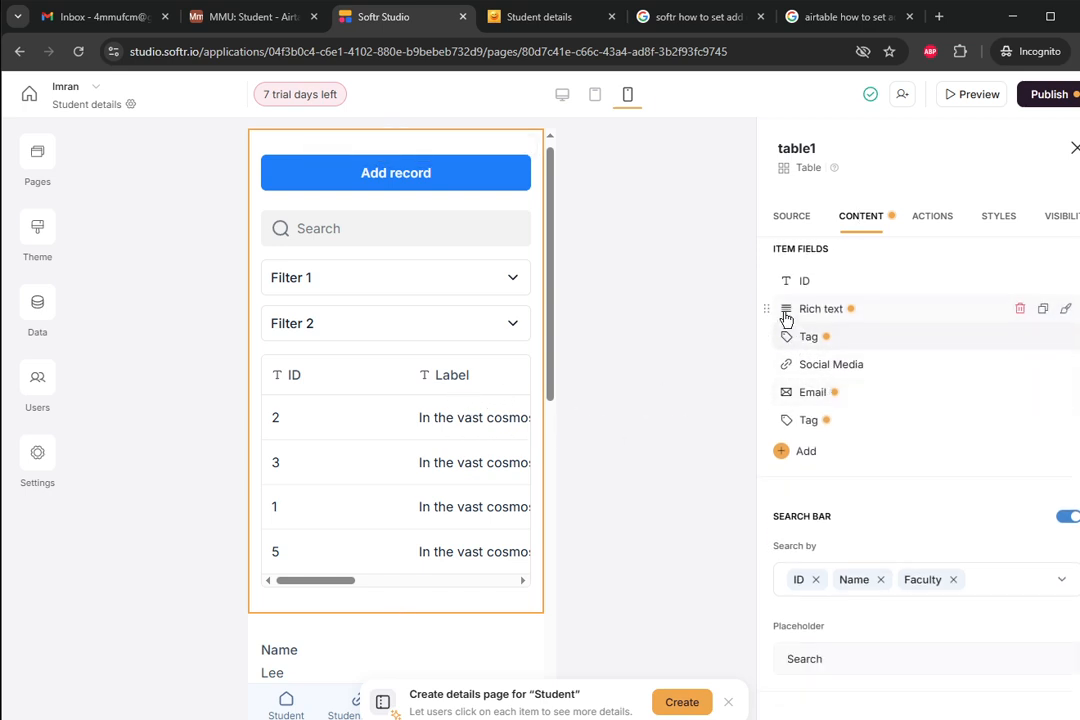
left_click(1019, 313)
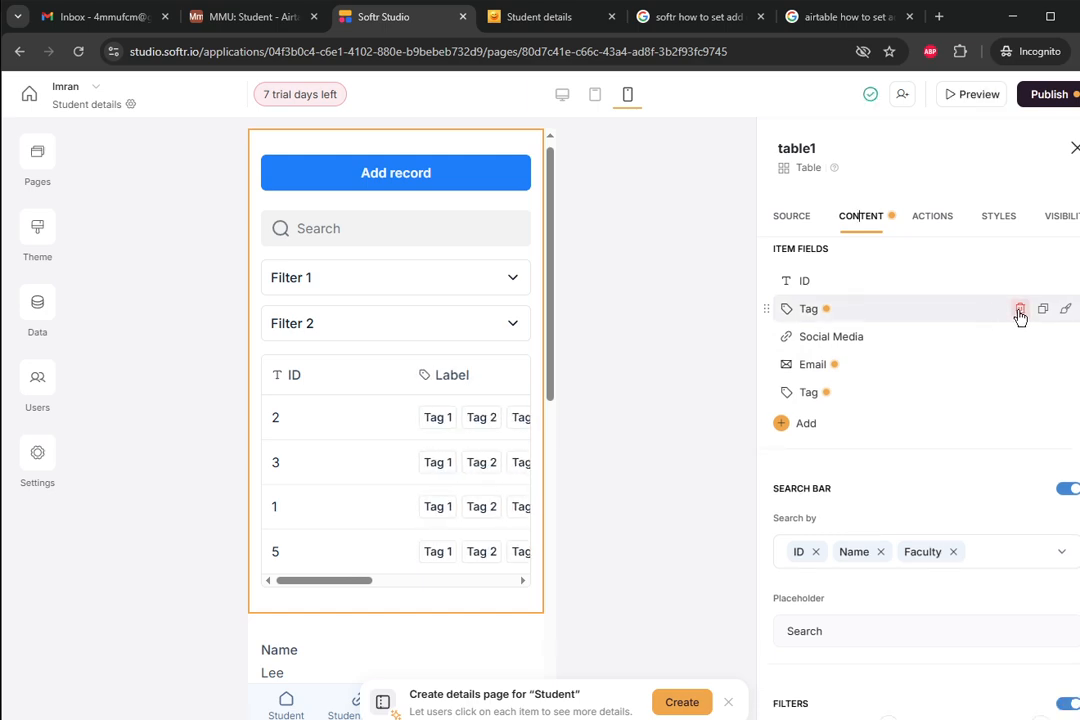
left_click(1019, 313)
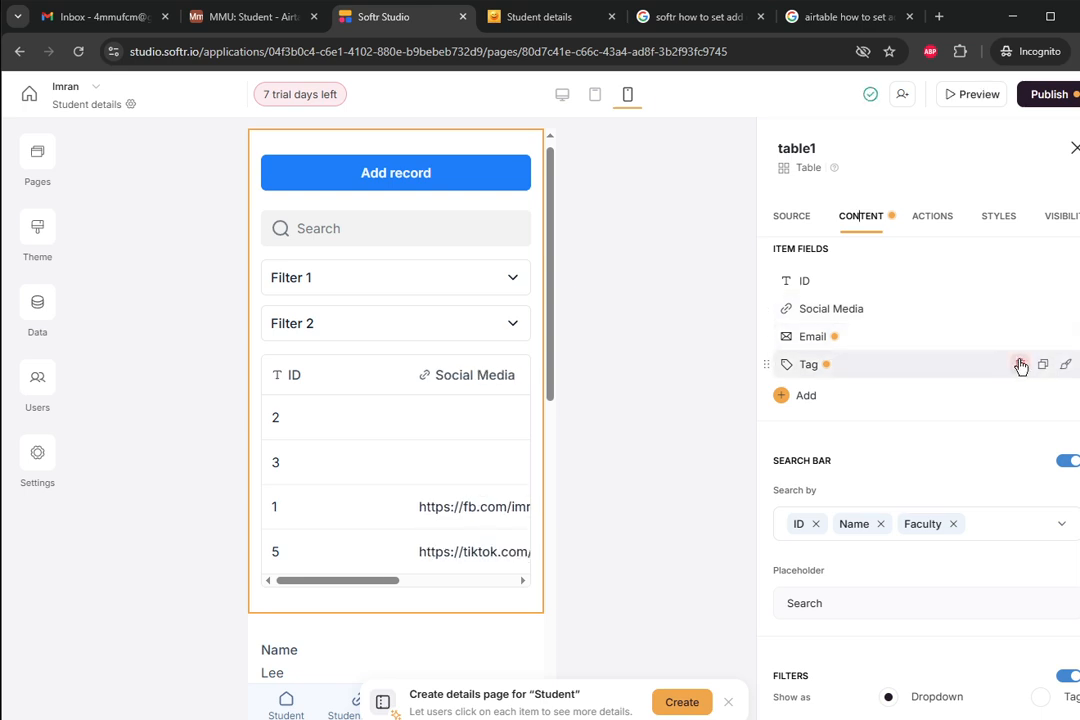
left_click(1020, 366)
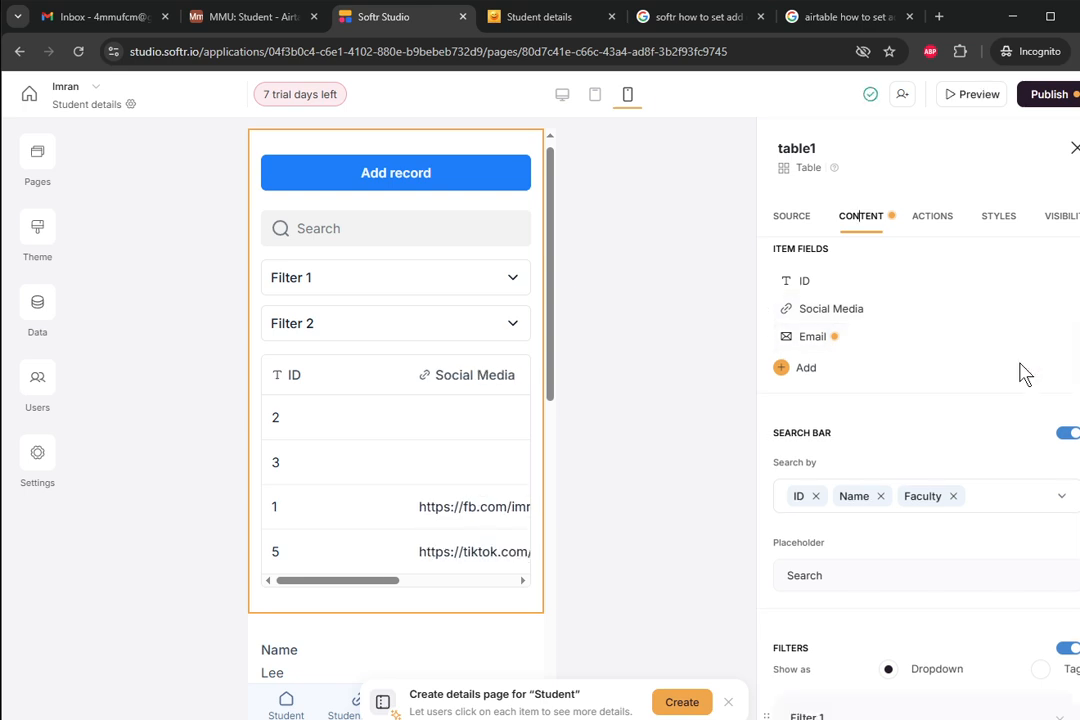
- Add Email, Faculty, Mug Shot, Name, Short Video and Side Portrait as columns
left_click(782, 368)
scroll(836, 460, "down", 1)
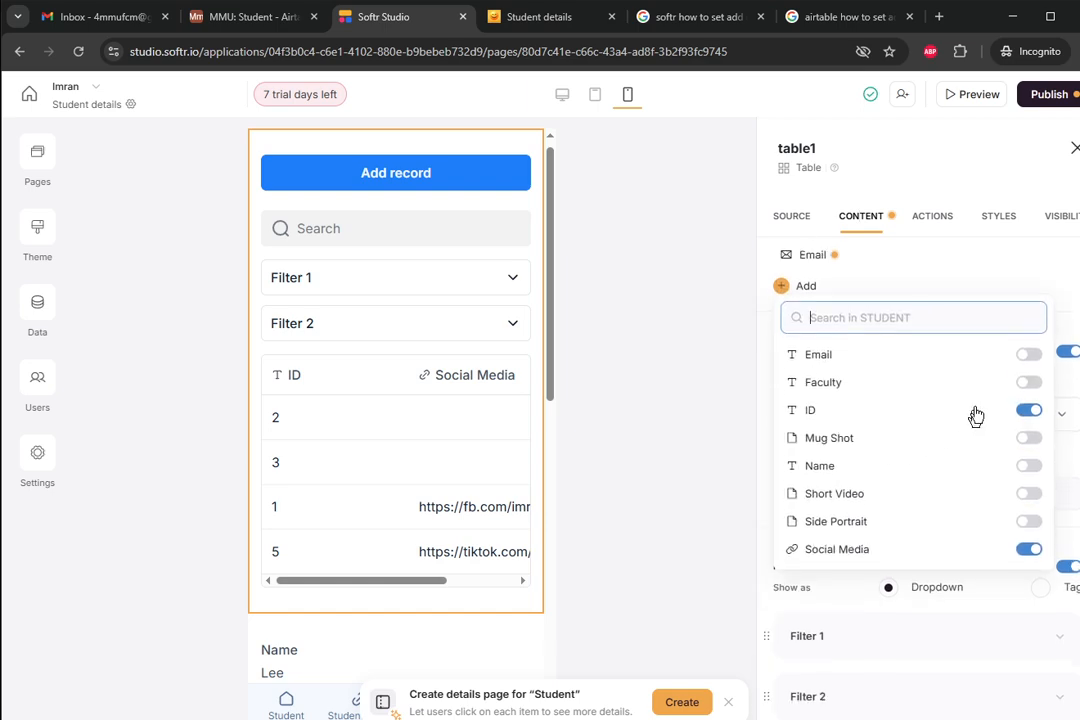
left_click(1030, 358)
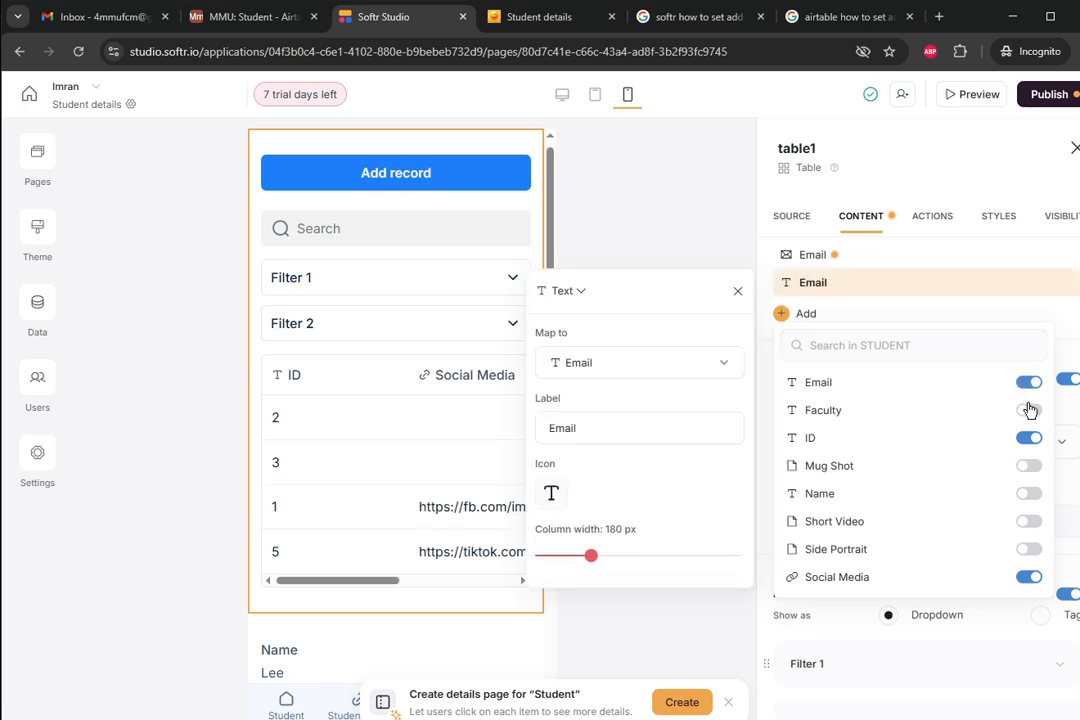
left_click(1029, 410)
left_click(1029, 493)
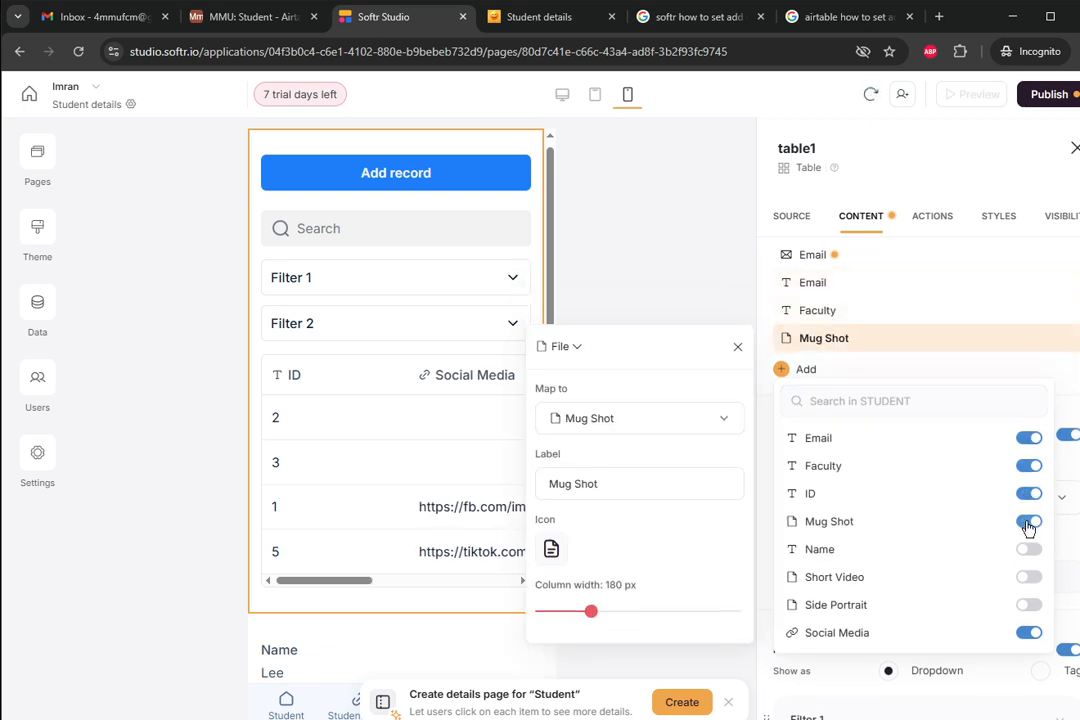
left_click(1029, 549)
left_click(1029, 312)
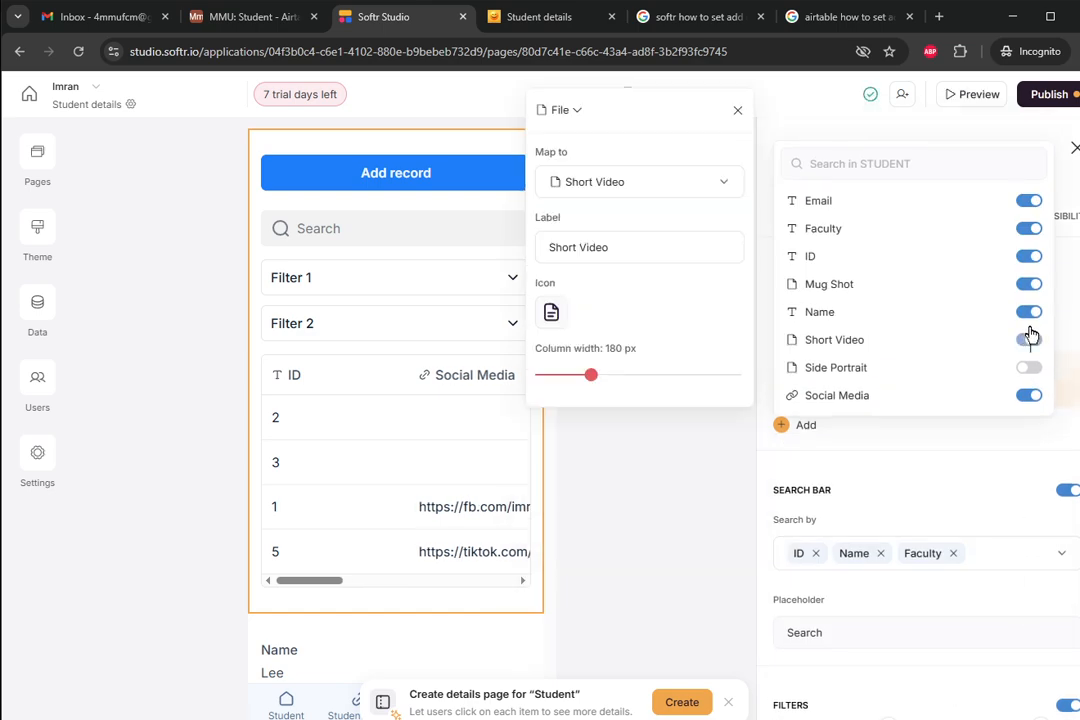
left_click(1027, 369)
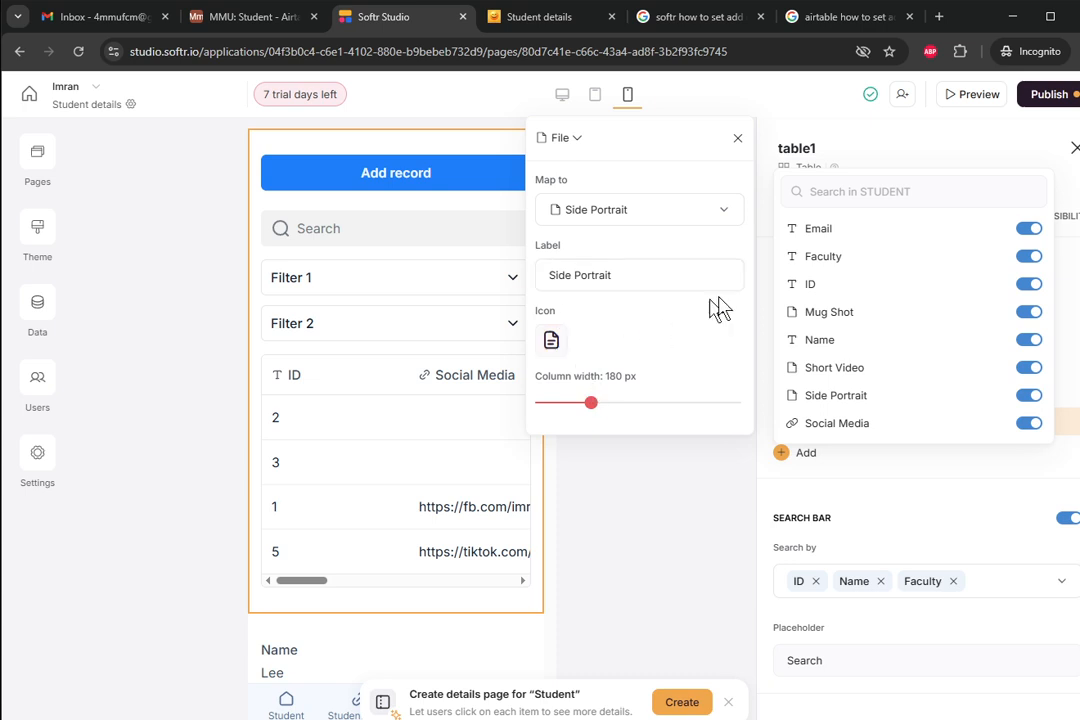
- Narrow the Email column slightly and shrink the ID column's width
left_click(818, 240)
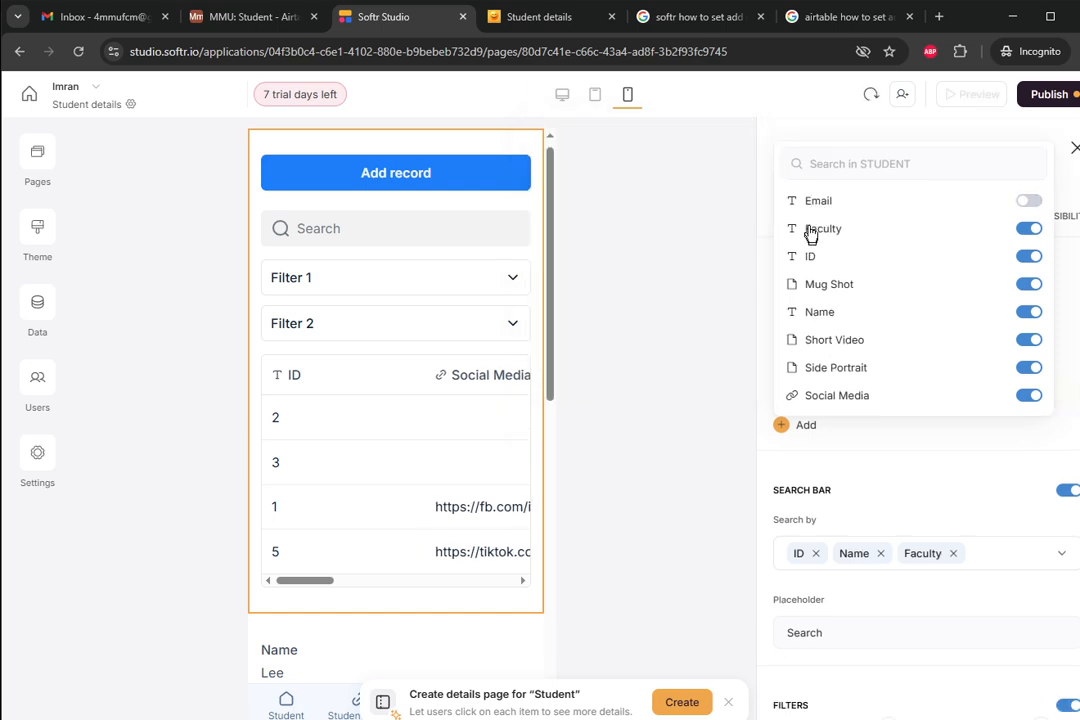
left_click(791, 203)
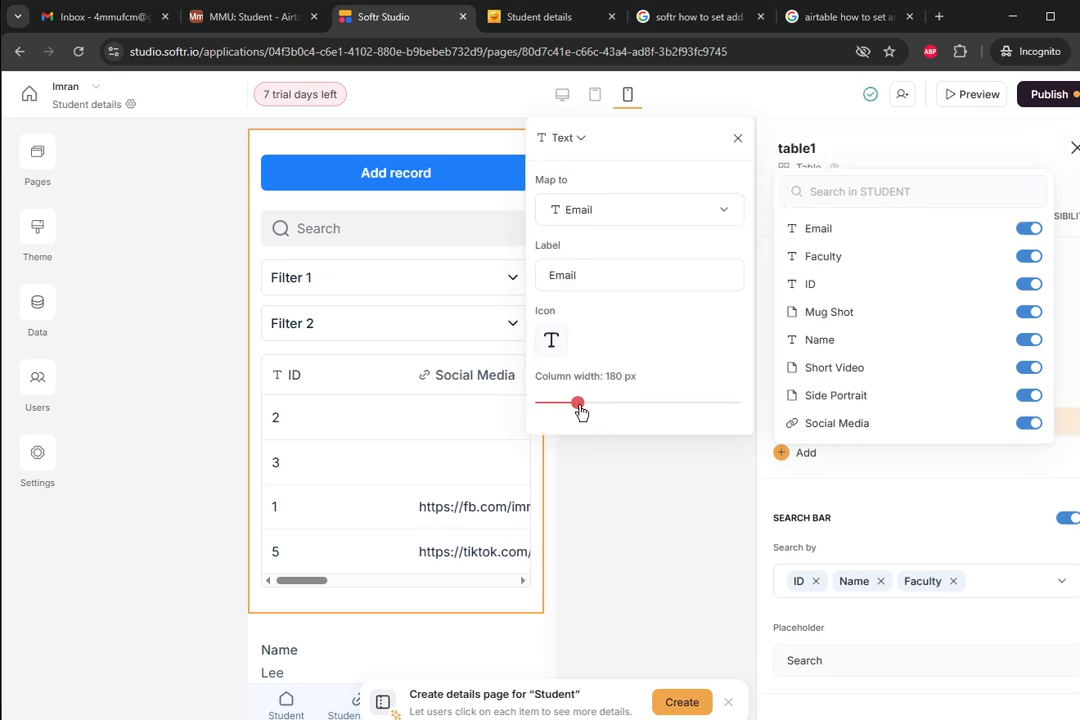
left_click_drag(576, 411, 555, 412)
left_click(794, 286)
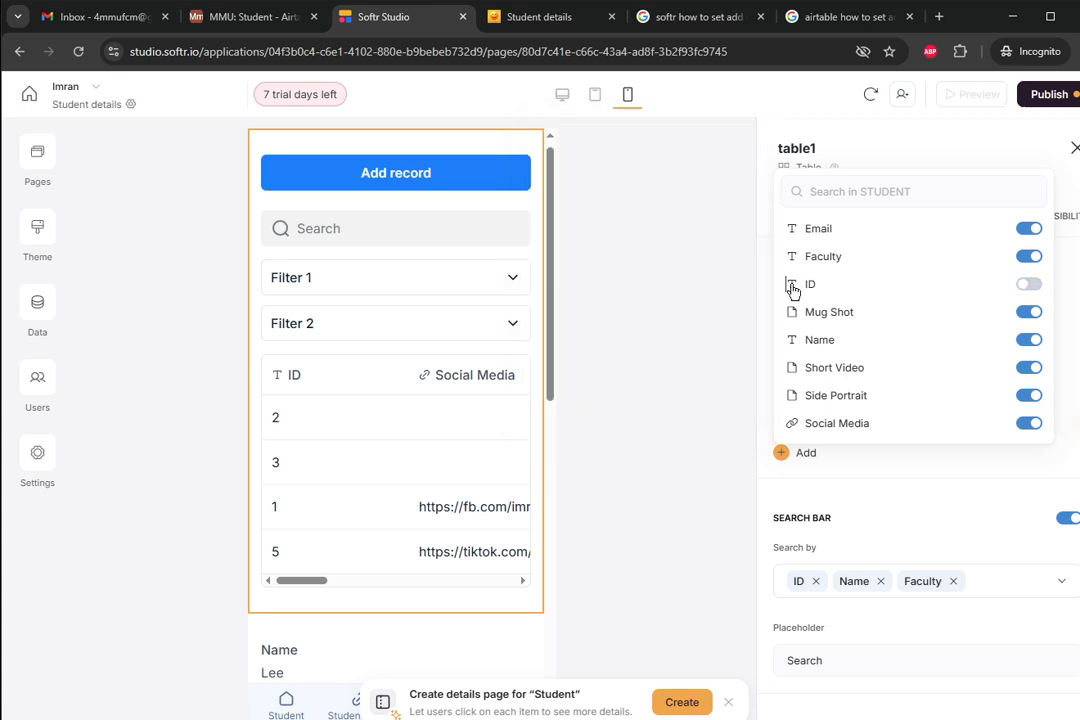
left_click(1026, 287)
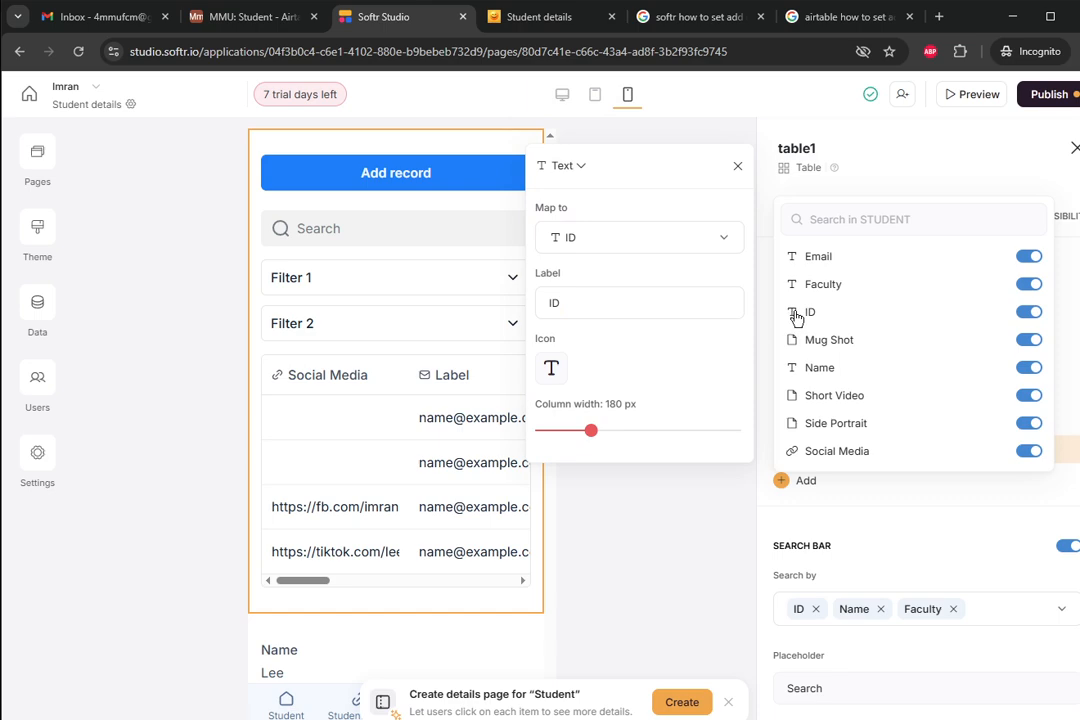
left_click_drag(595, 437, 547, 445)
left_click(772, 313)
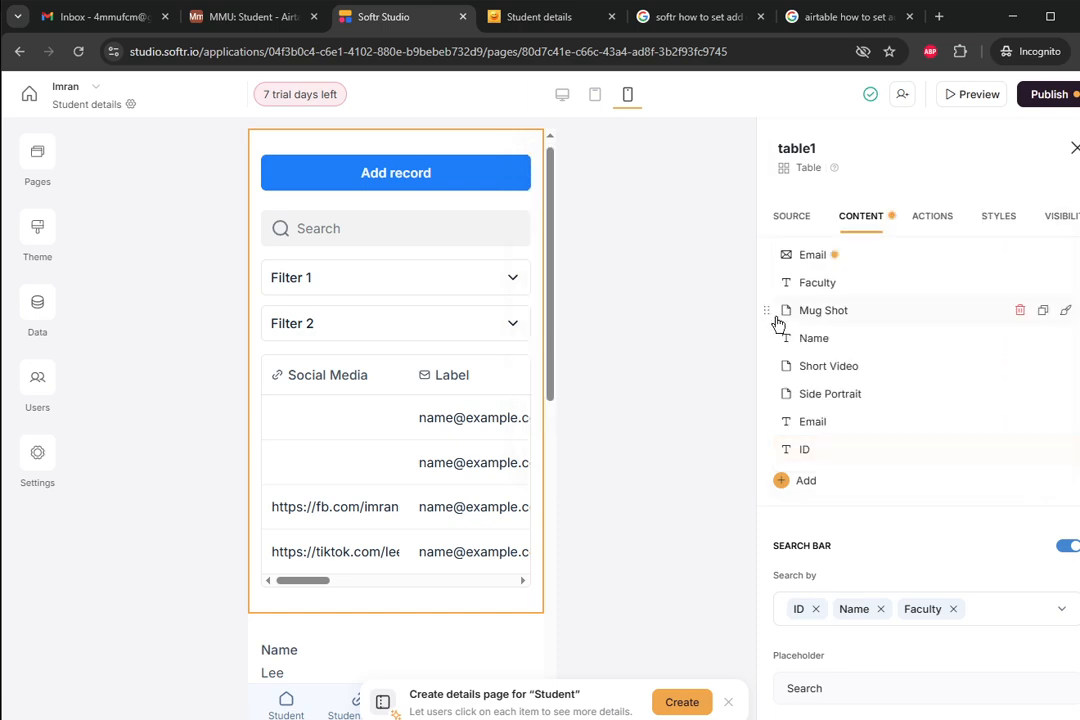
- Remove the duplicate Email column, order columns ID, Name, Faculty, Email, Social Media, and preview
left_click_drag(771, 333, 776, 282)
scroll(799, 308, "up", 1)
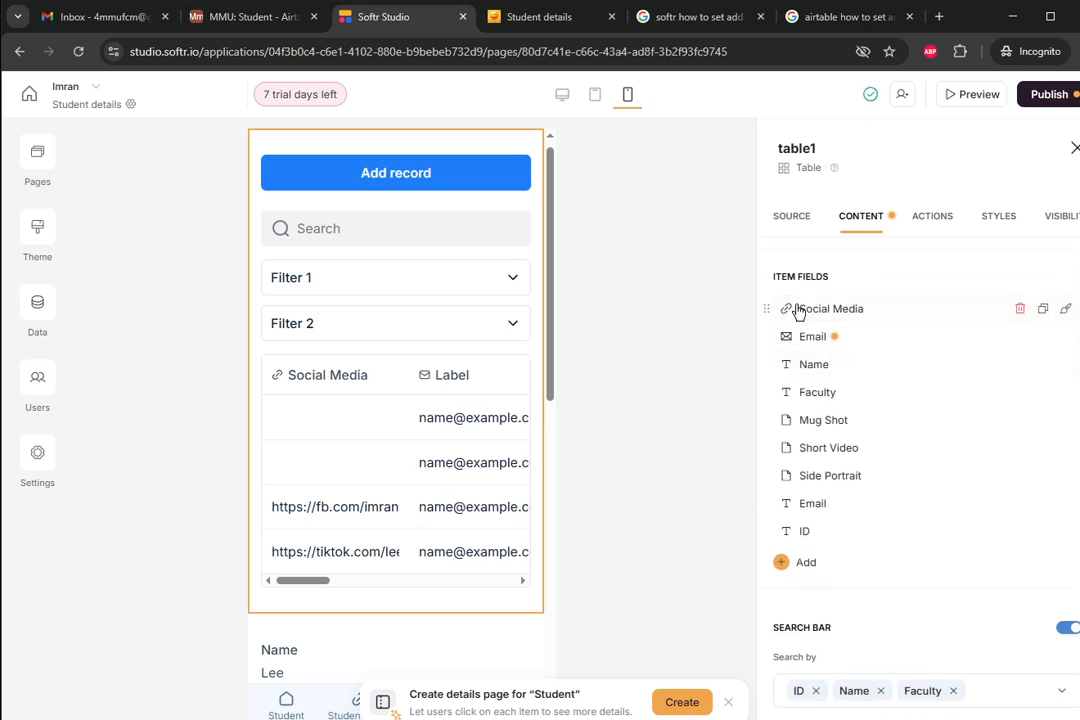
left_click(1019, 337)
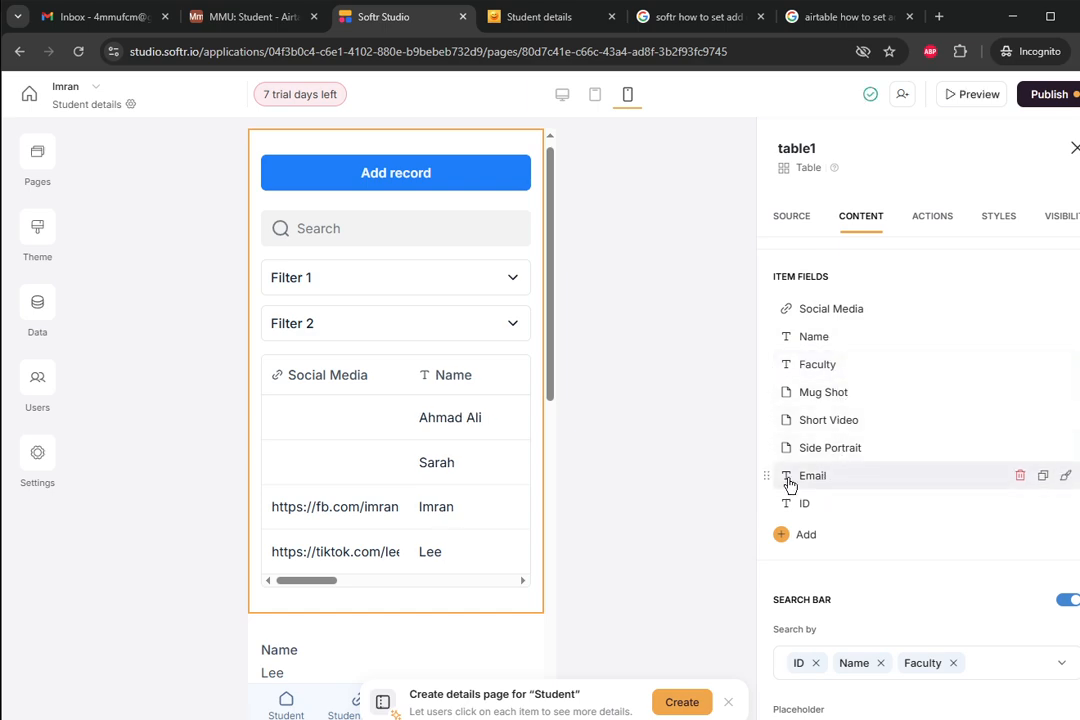
left_click_drag(767, 306, 771, 421)
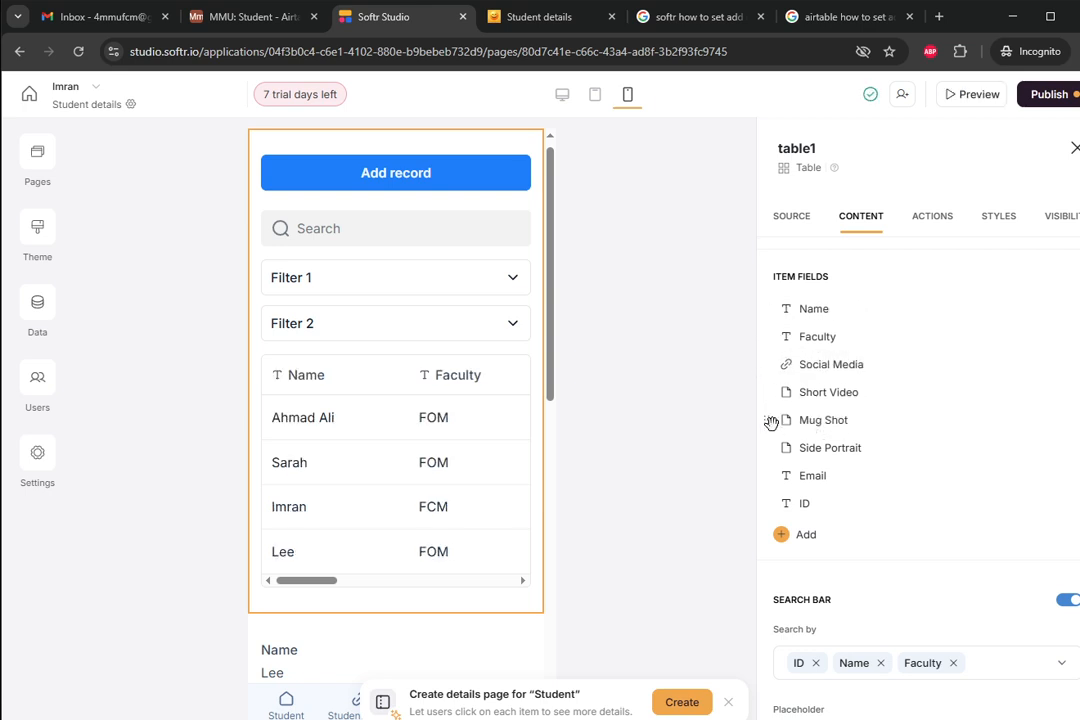
left_click_drag(774, 475, 768, 392)
left_click_drag(771, 478, 764, 364)
left_click_drag(769, 501, 786, 308)
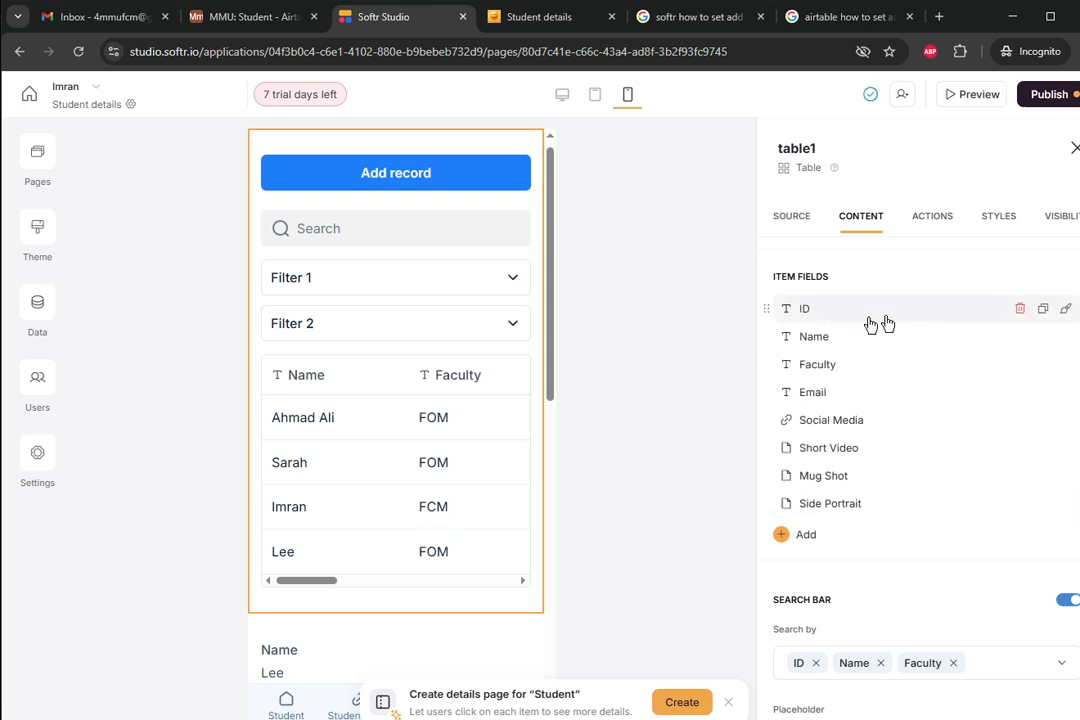
left_click(977, 96)
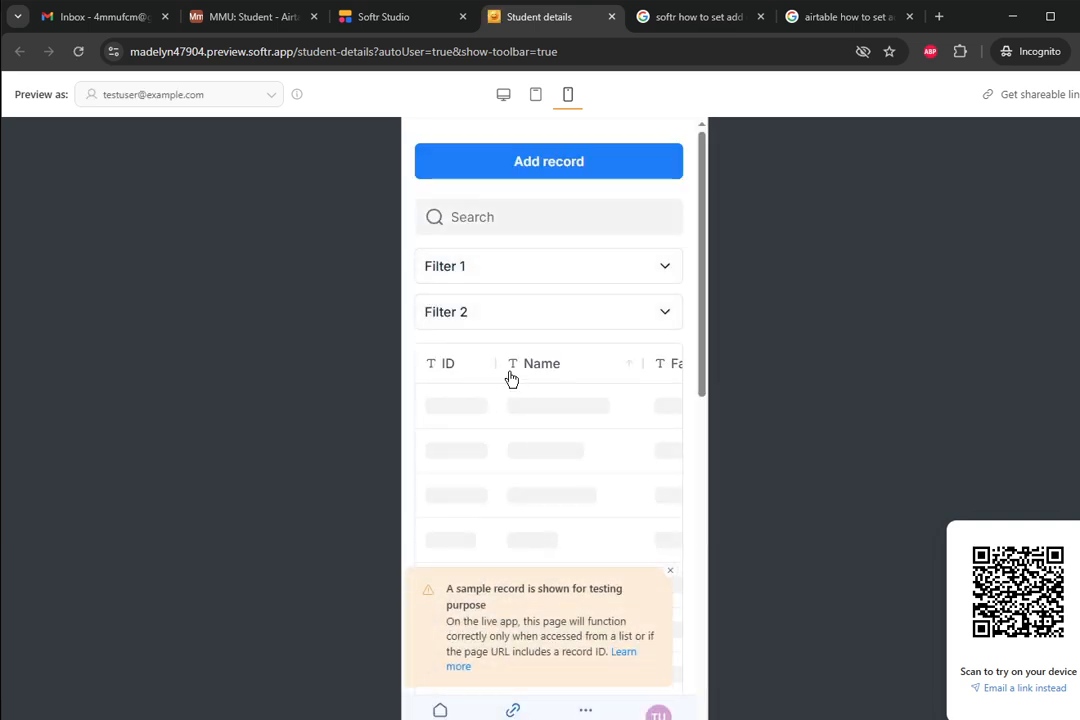
- Scroll the preview table to inspect the Short Video and Mug Shot files, then return to Studio
scroll(530, 430, "down", 1)
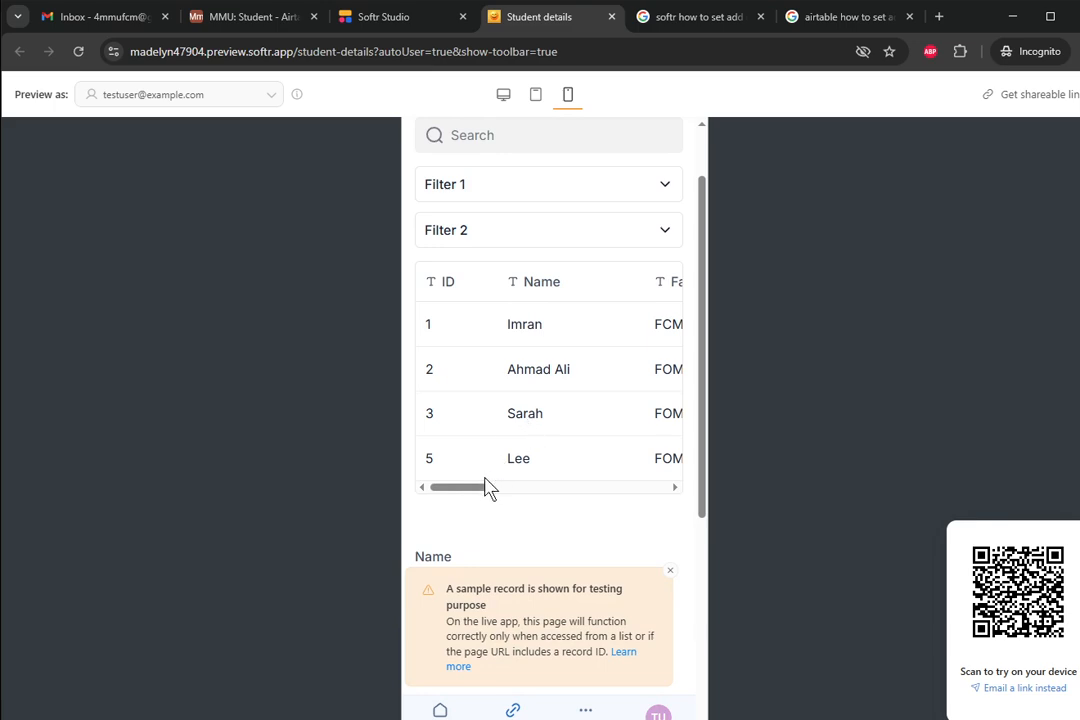
left_click_drag(482, 488, 617, 410)
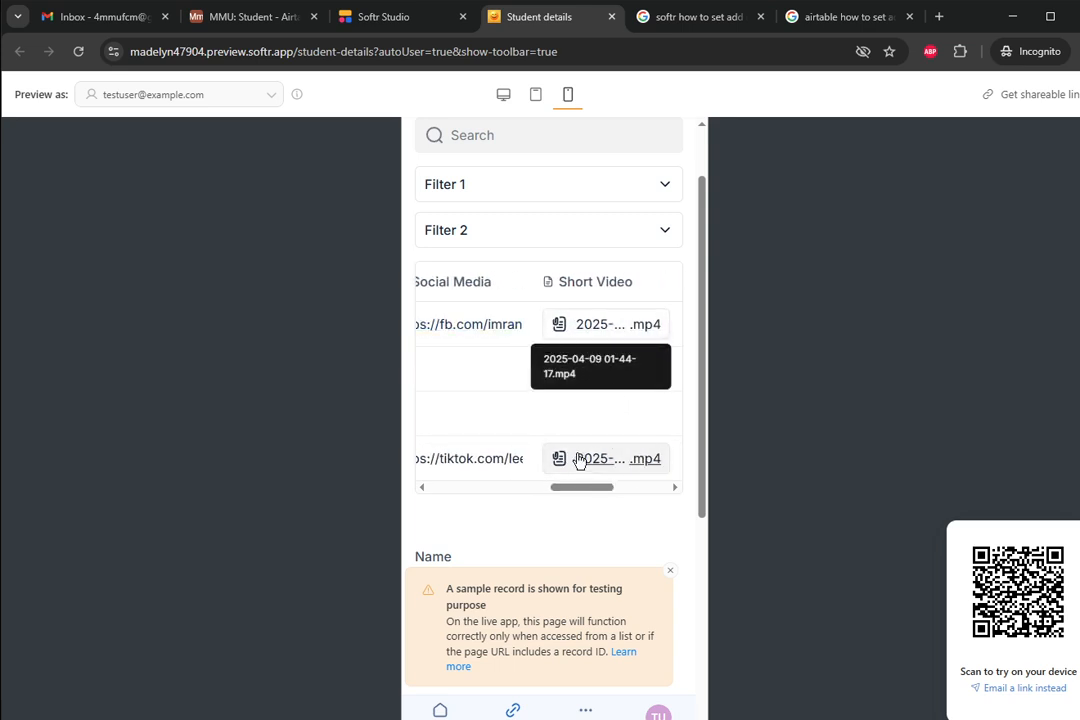
mouse_move(585, 490)
left_mouse_down()
mouse_move(634, 489)
mouse_move(586, 495)
left_mouse_up()
left_click_drag(608, 479, 609, 478)
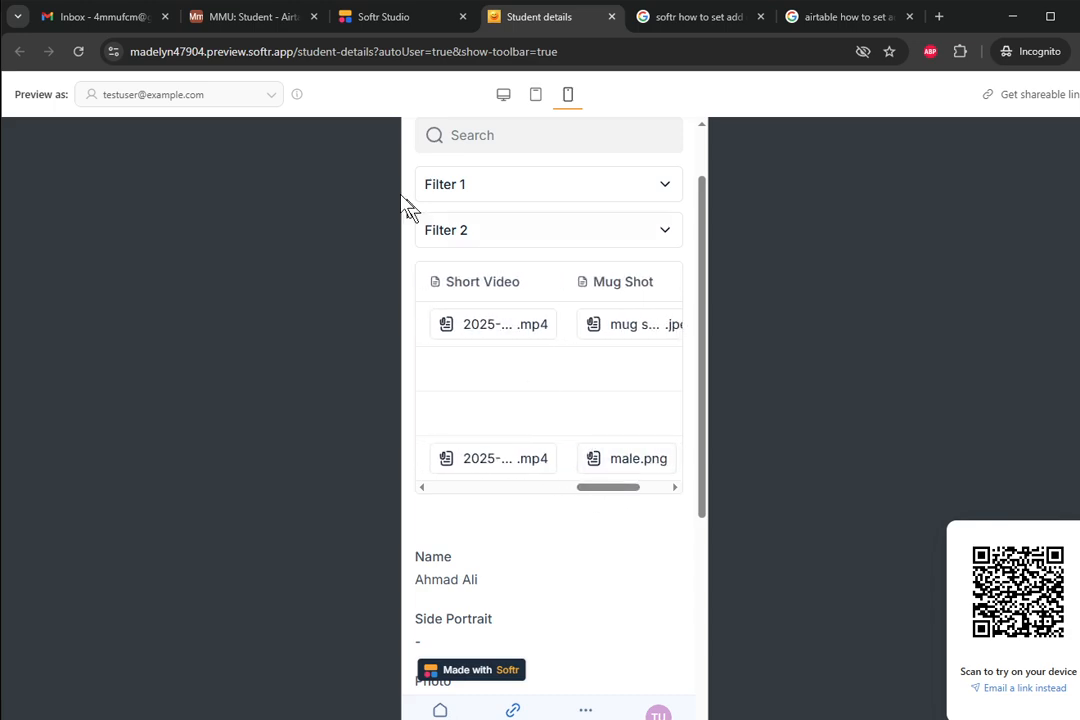
left_click(386, 22)
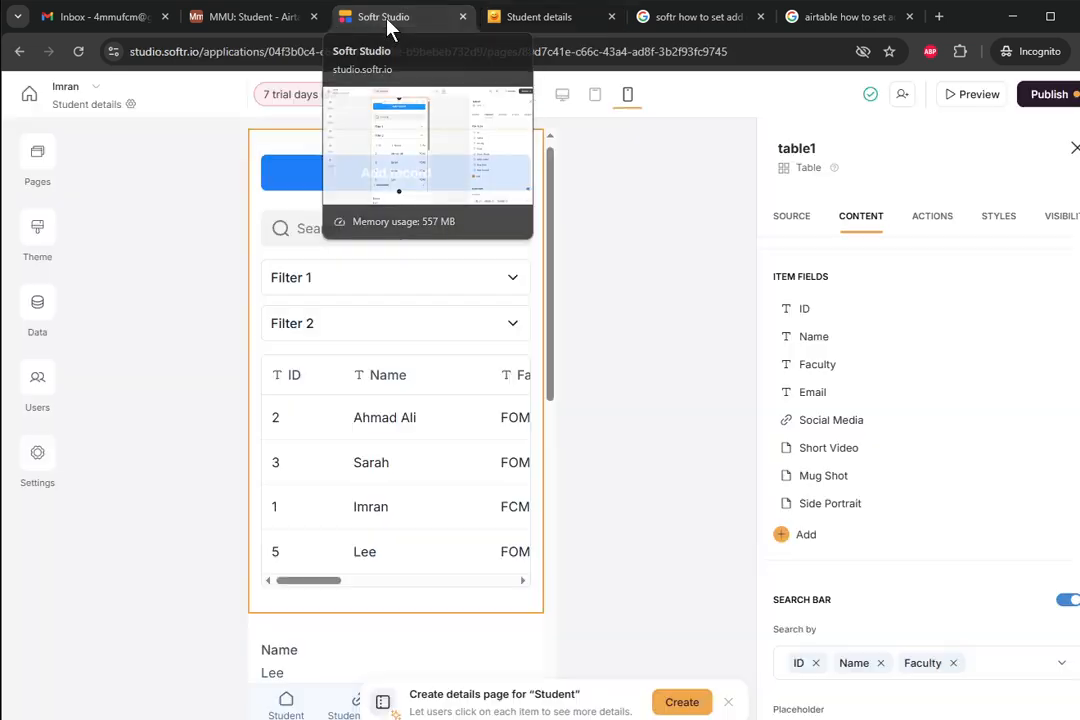
- Set the Mug Shot and Side Portrait columns to display as images
scroll(764, 425, "down", 1)
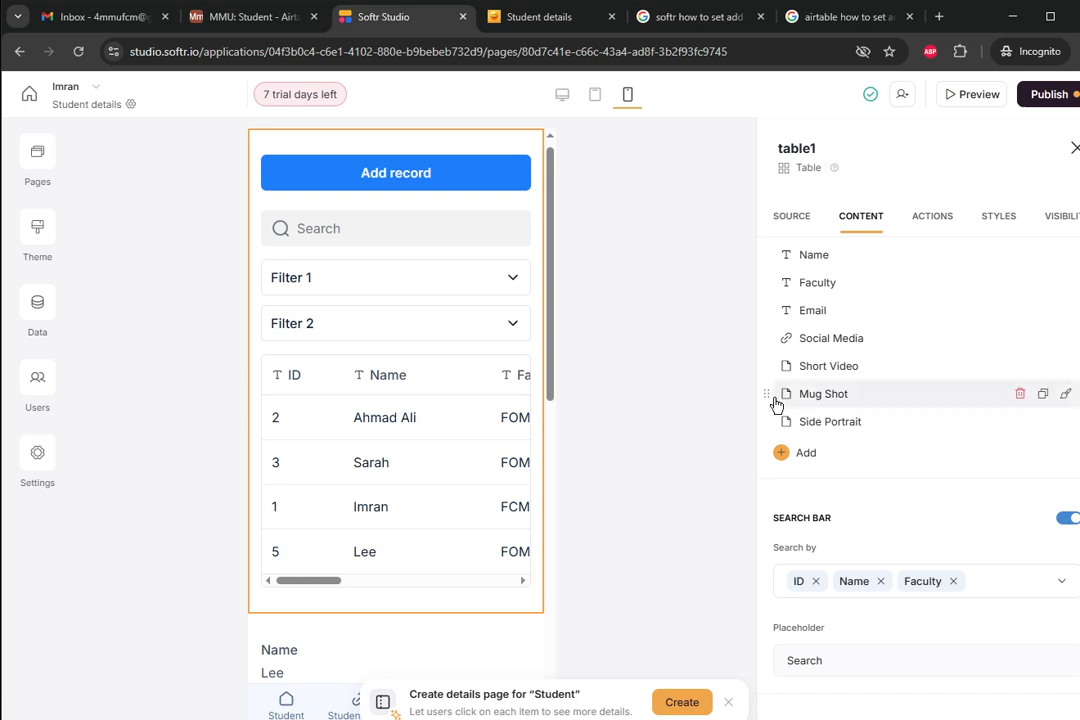
left_click(776, 400)
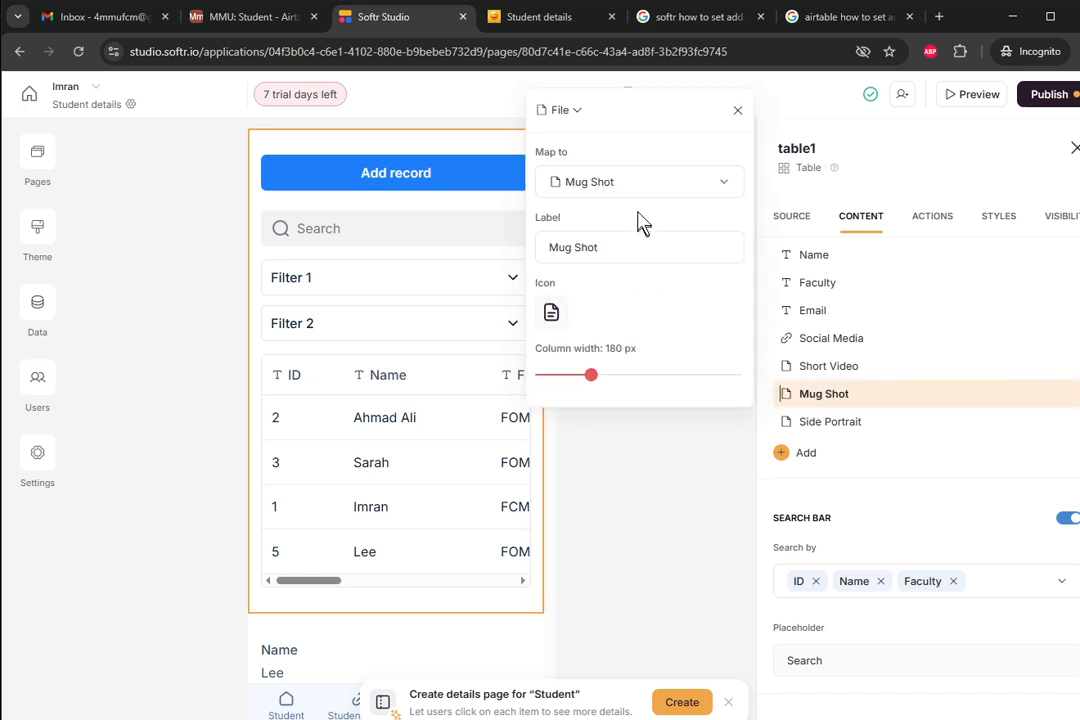
left_click(576, 114)
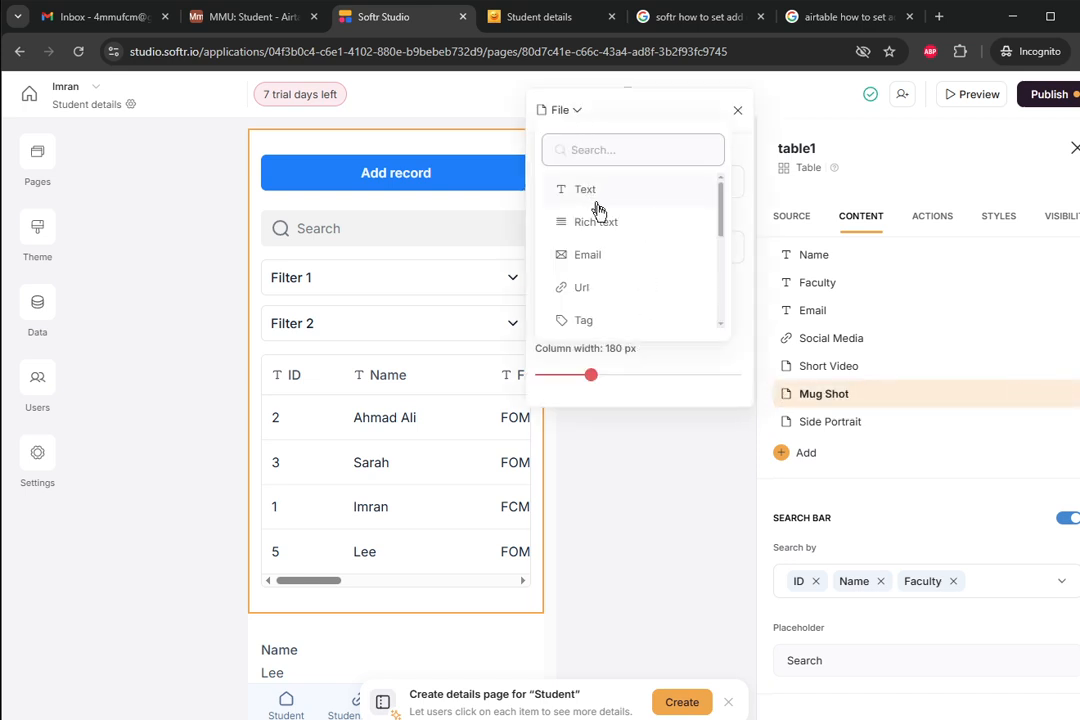
scroll(612, 238, "down", 3)
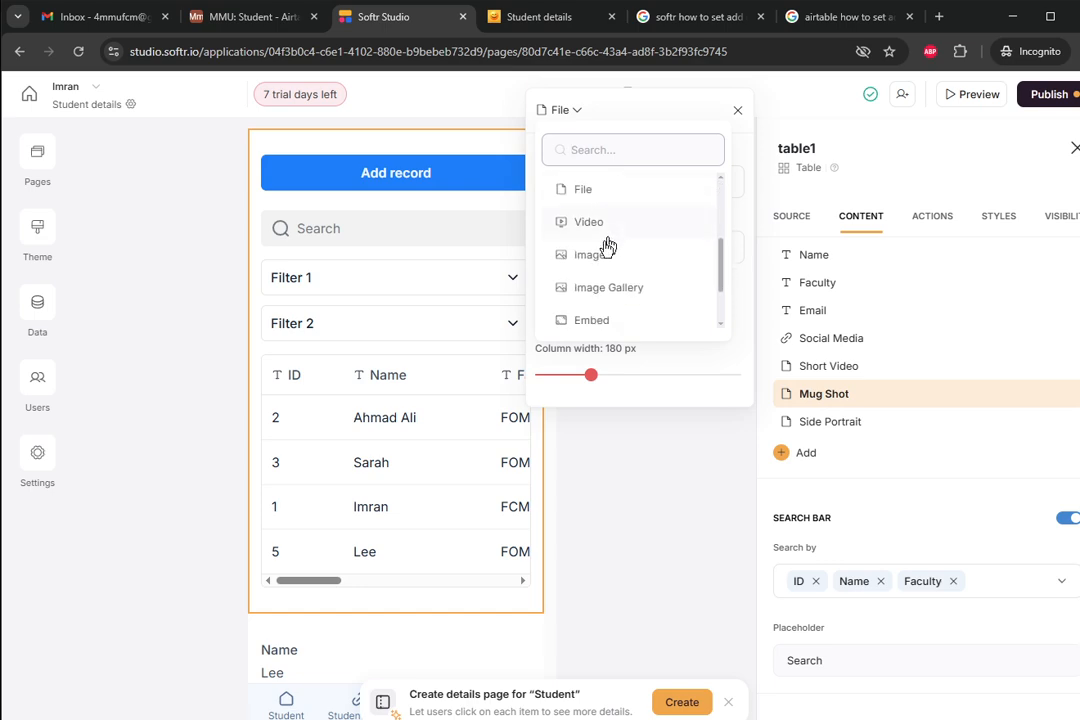
left_click(595, 255)
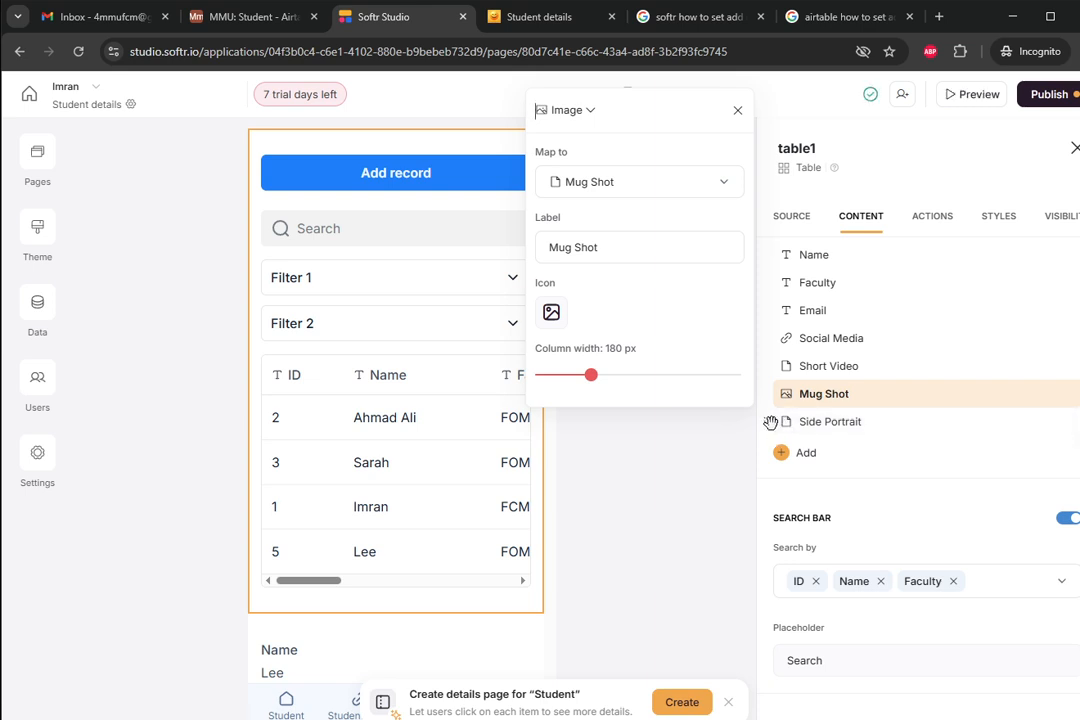
left_click(770, 423)
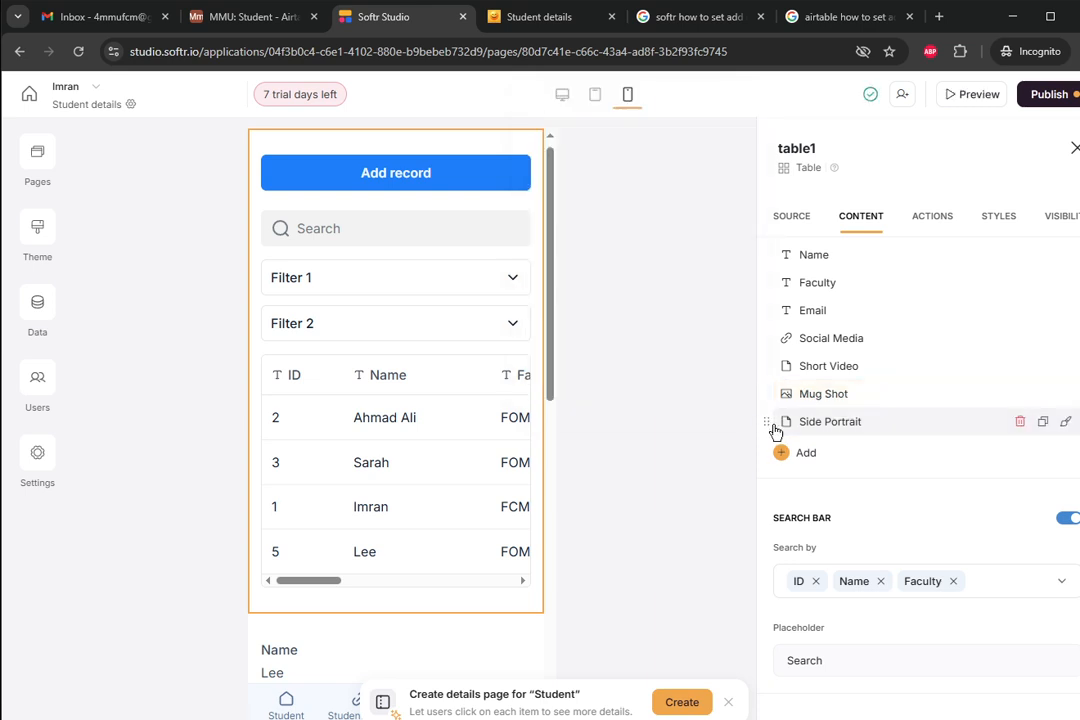
left_click(775, 428)
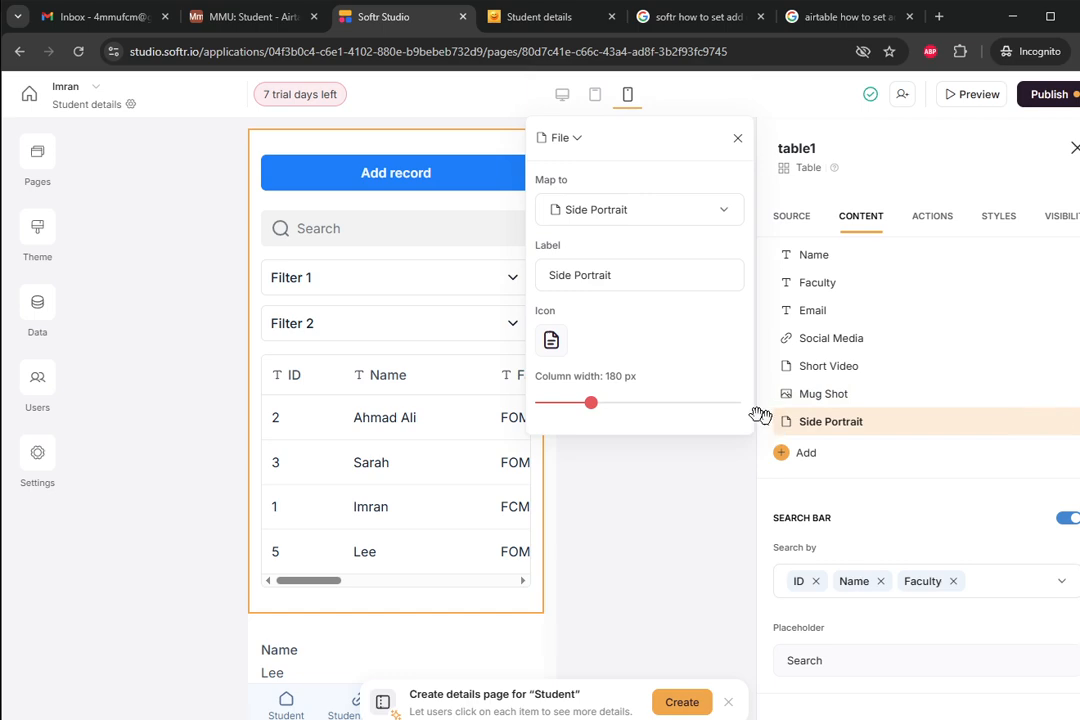
left_click(576, 139)
scroll(603, 285, "down", 4)
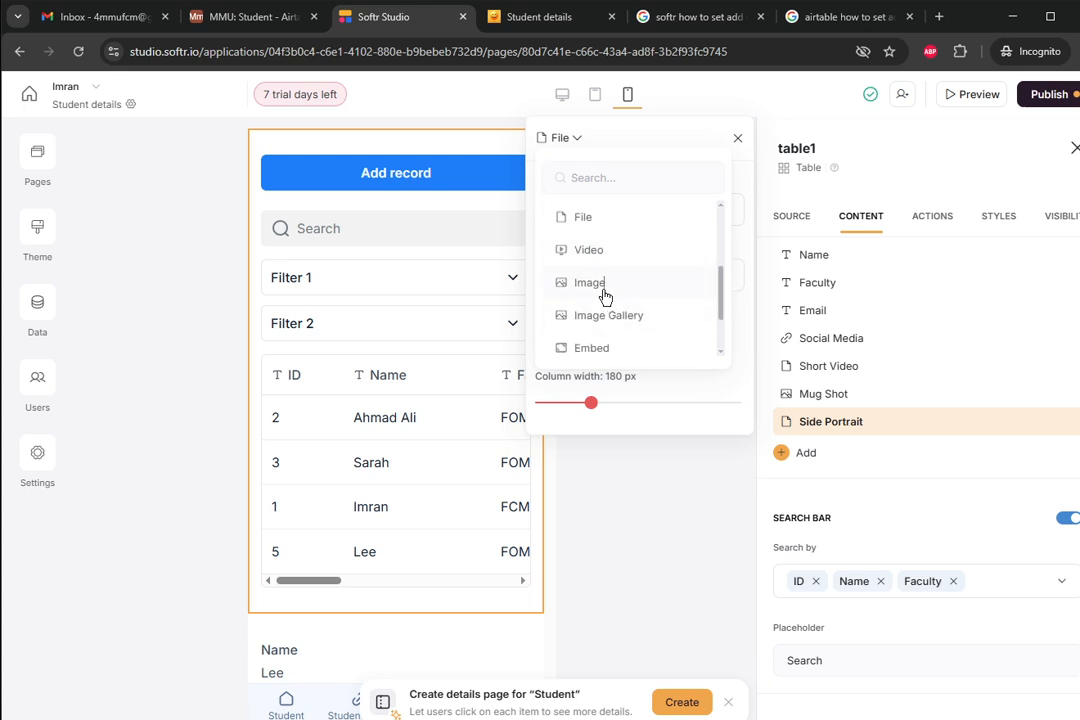
left_click(598, 287)
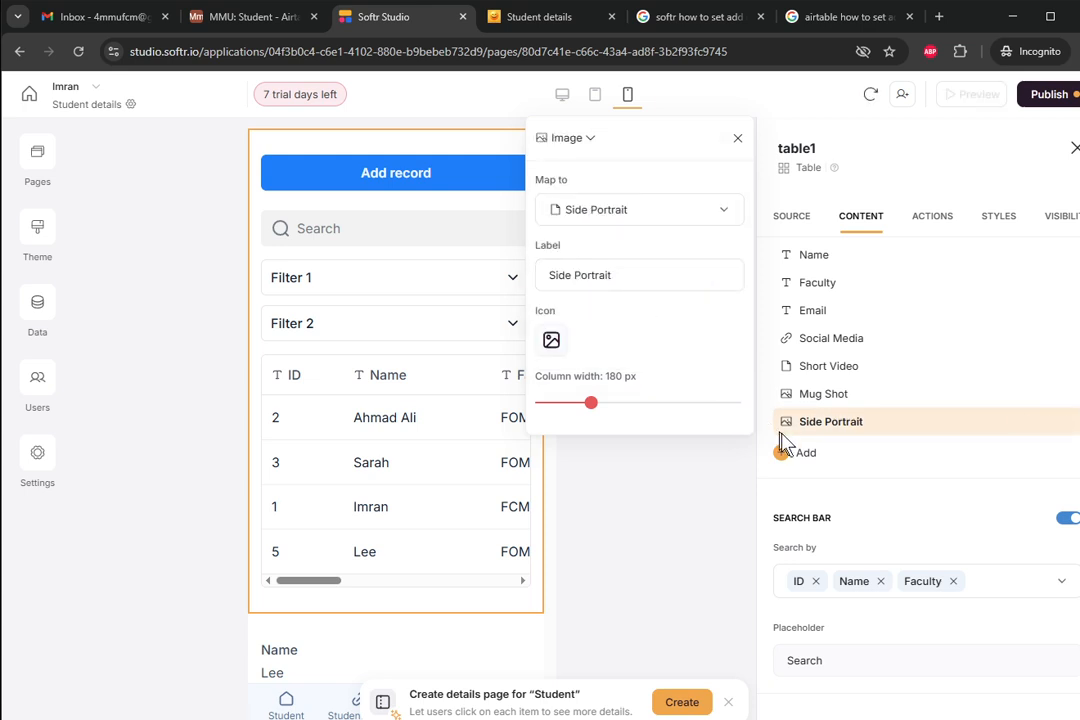
- Display Short Video as a video column, move it after Side Portrait, and preview the page
left_click(779, 372)
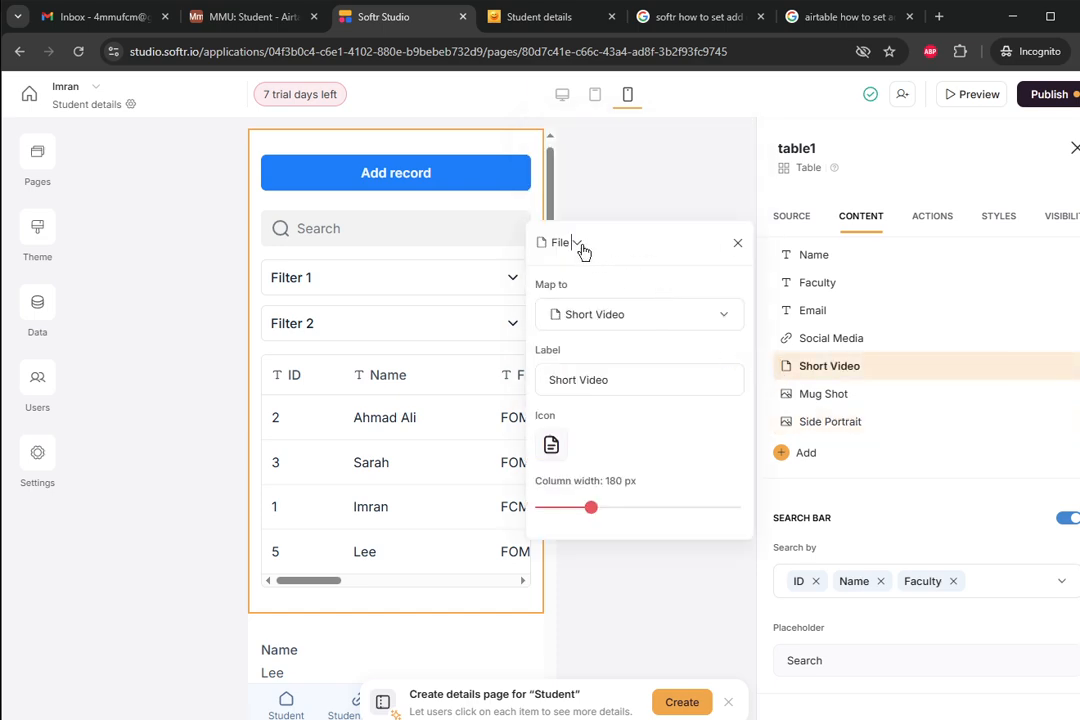
left_click(580, 245)
scroll(631, 378, "down", 3)
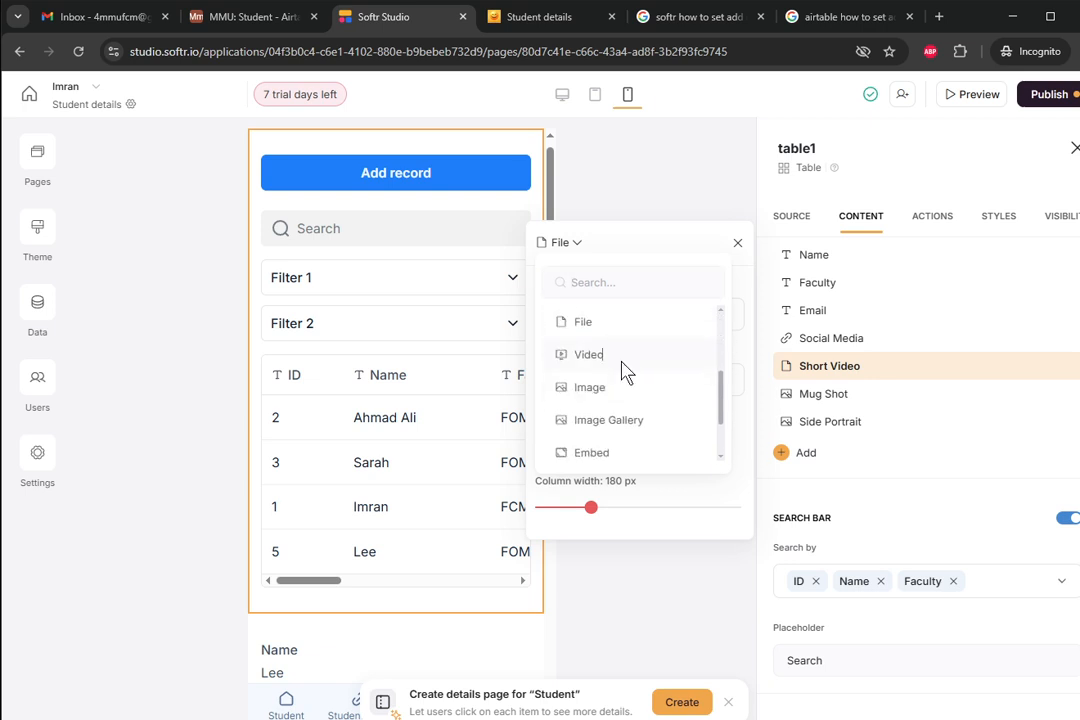
left_click(588, 355)
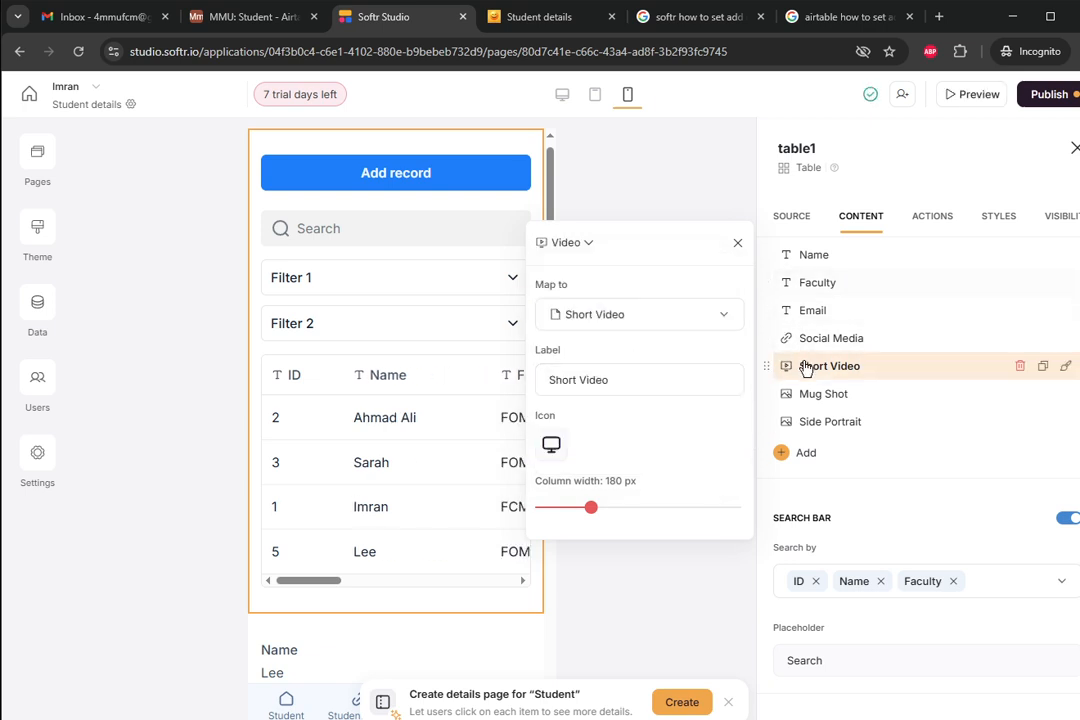
left_click(806, 366)
left_click_drag(769, 366, 771, 424)
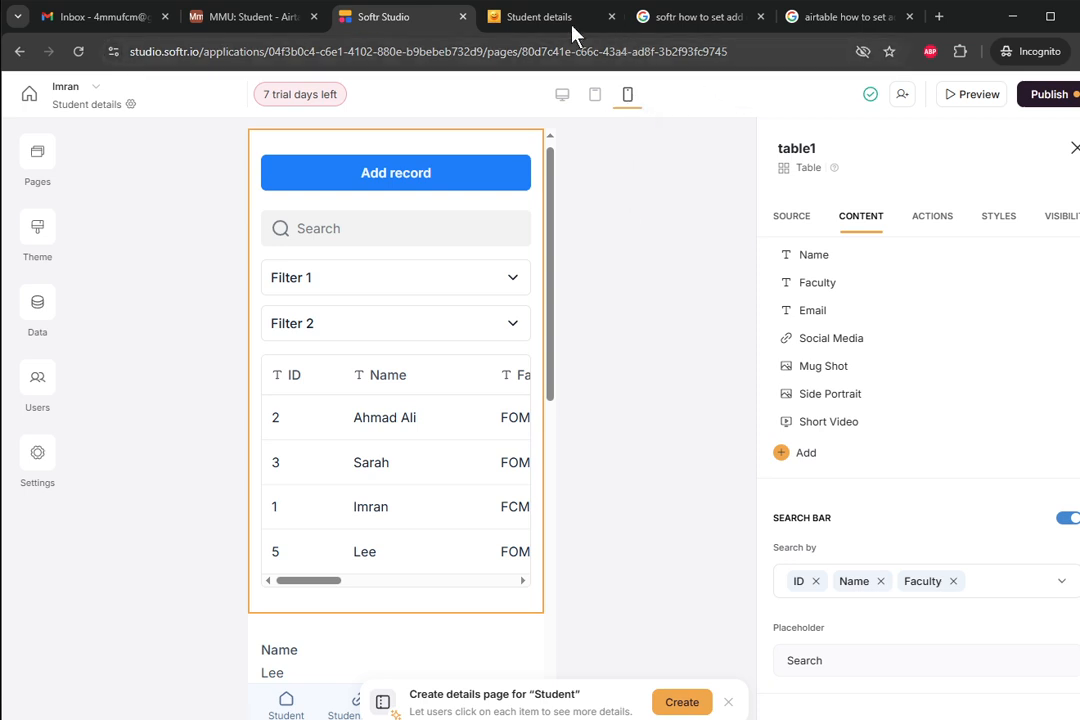
left_click(958, 97)
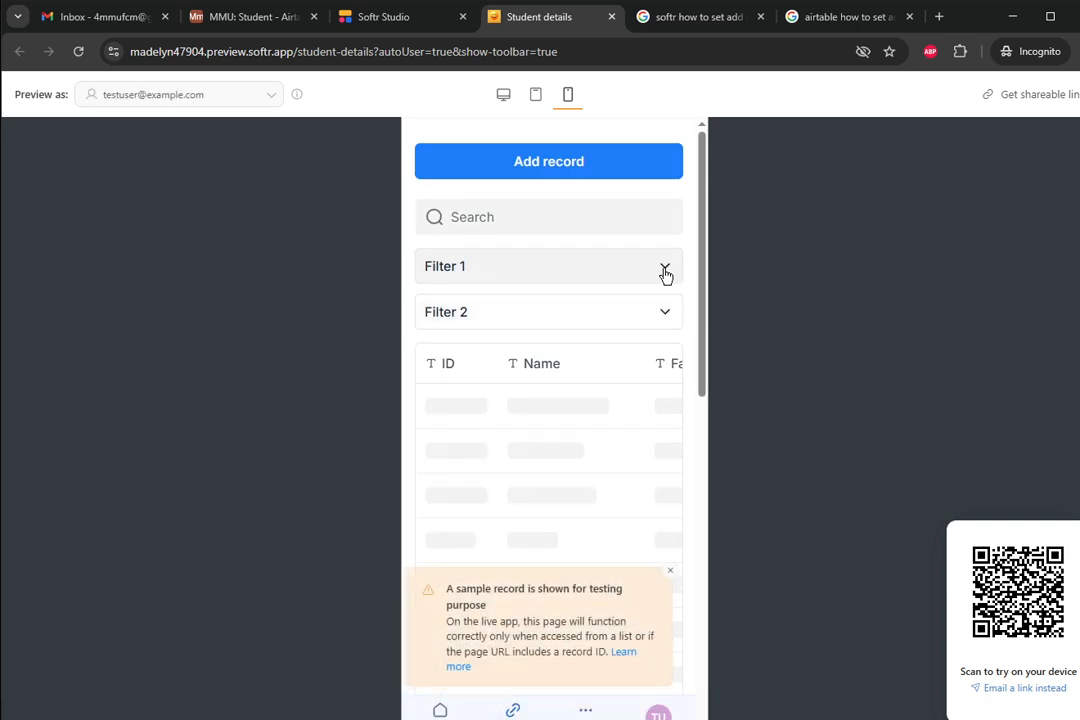
- View the preview in desktop layout and scroll table1 sideways through the Mug Shot, Side Portrait and Short Video columns
scroll(671, 312, "down", 1)
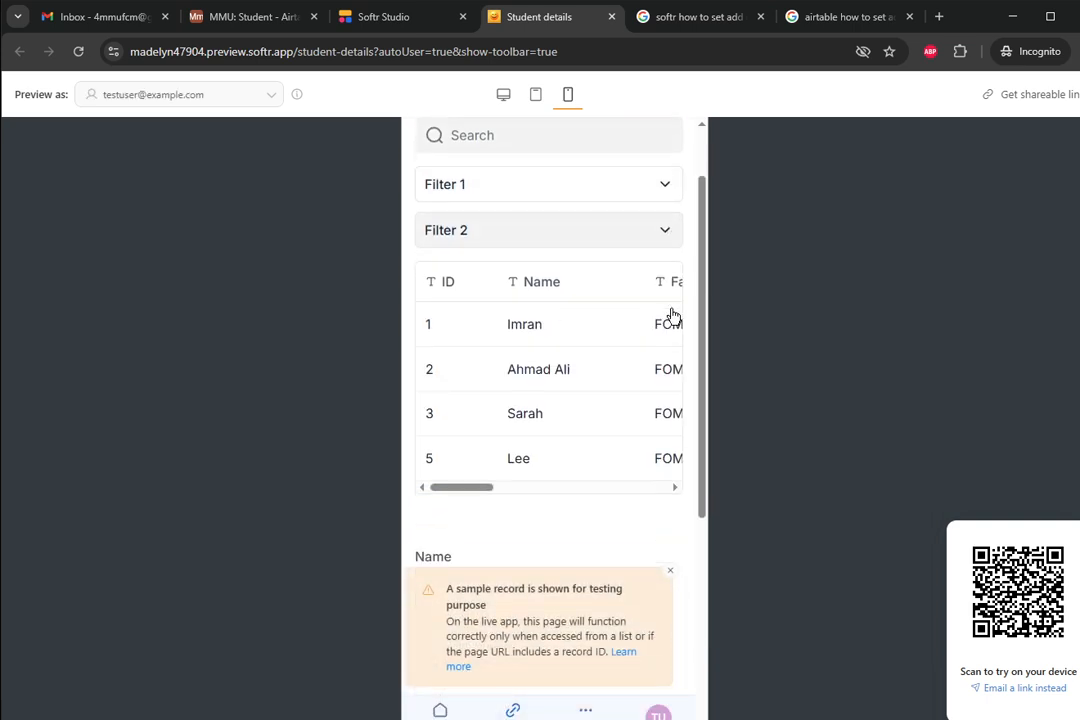
left_click_drag(484, 487, 591, 485)
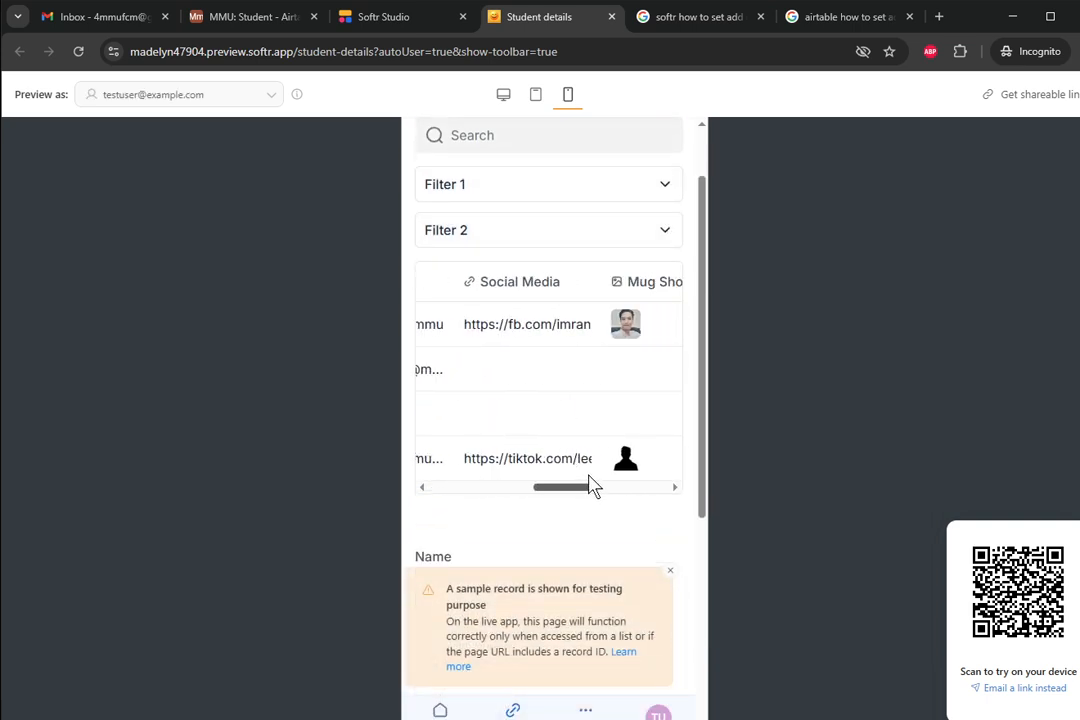
left_click(503, 96)
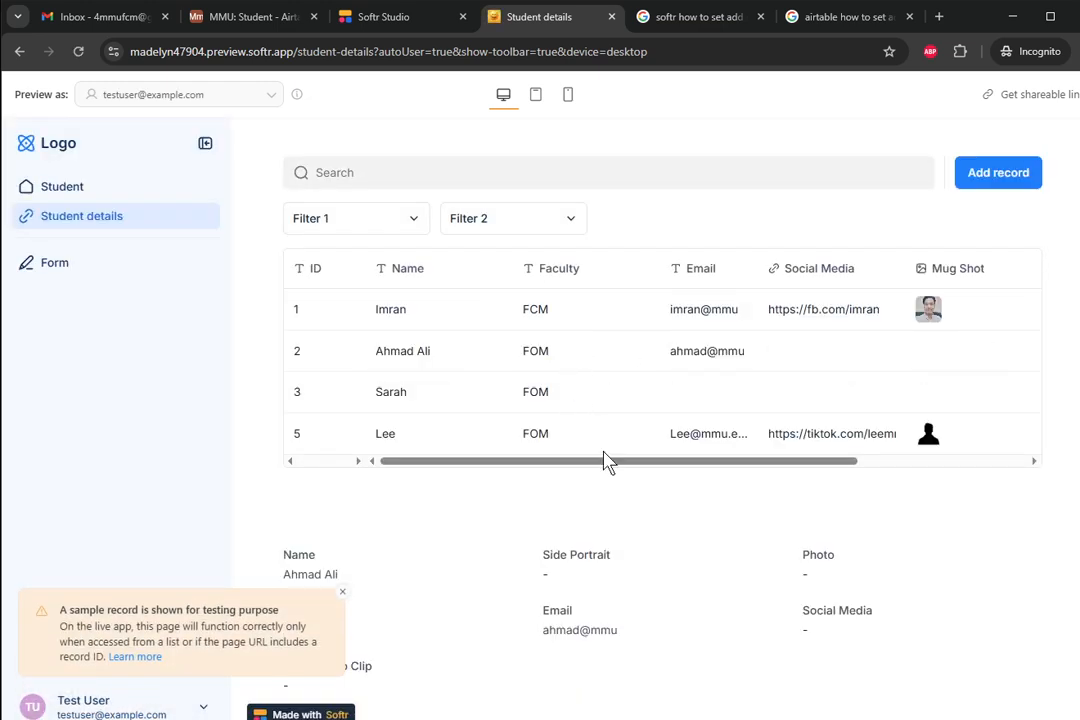
left_click_drag(600, 459, 792, 461)
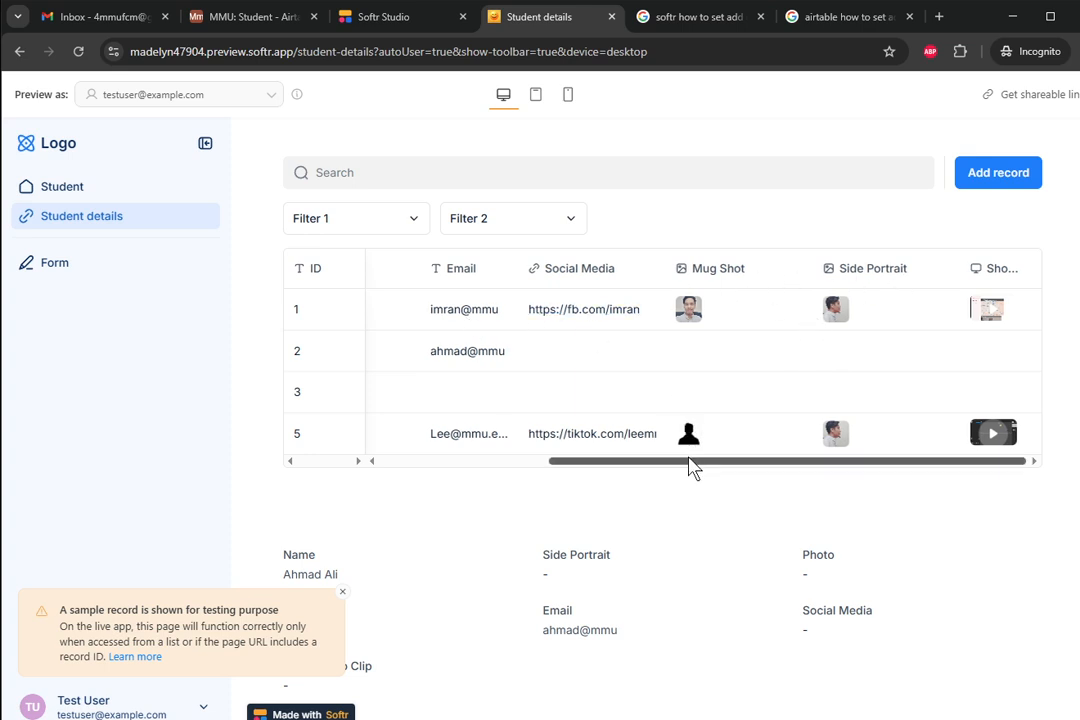
left_click_drag(692, 463, 478, 470)
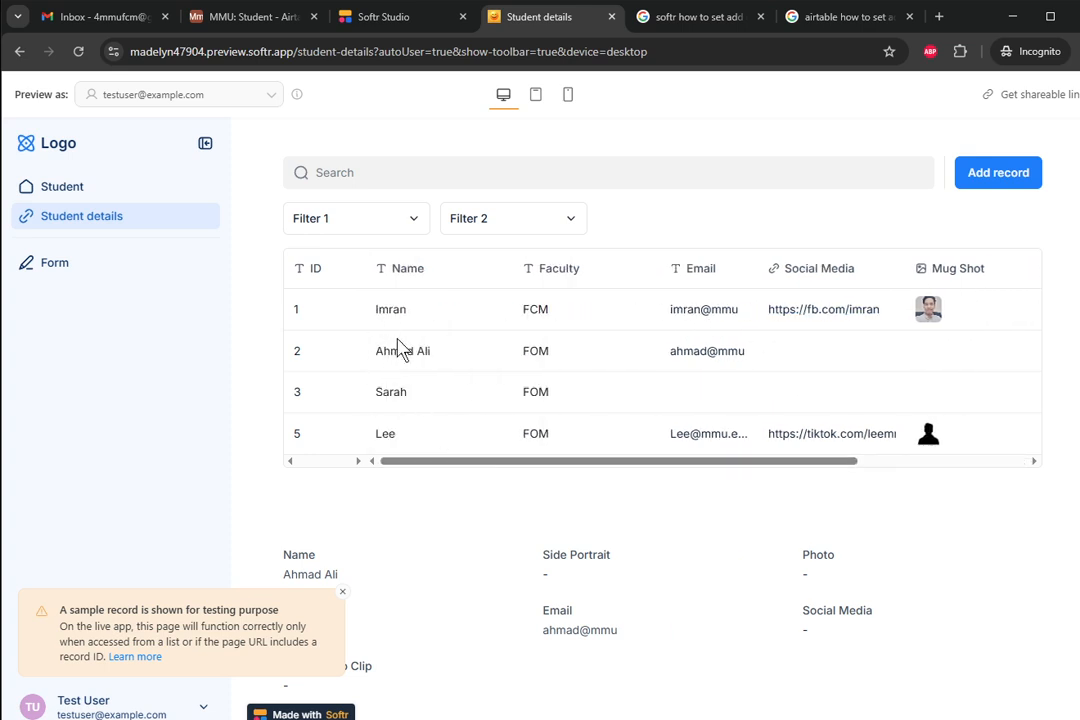
- Open the Student page in the app preview, then return to Softr Studio
scroll(965, 340, "down", 1)
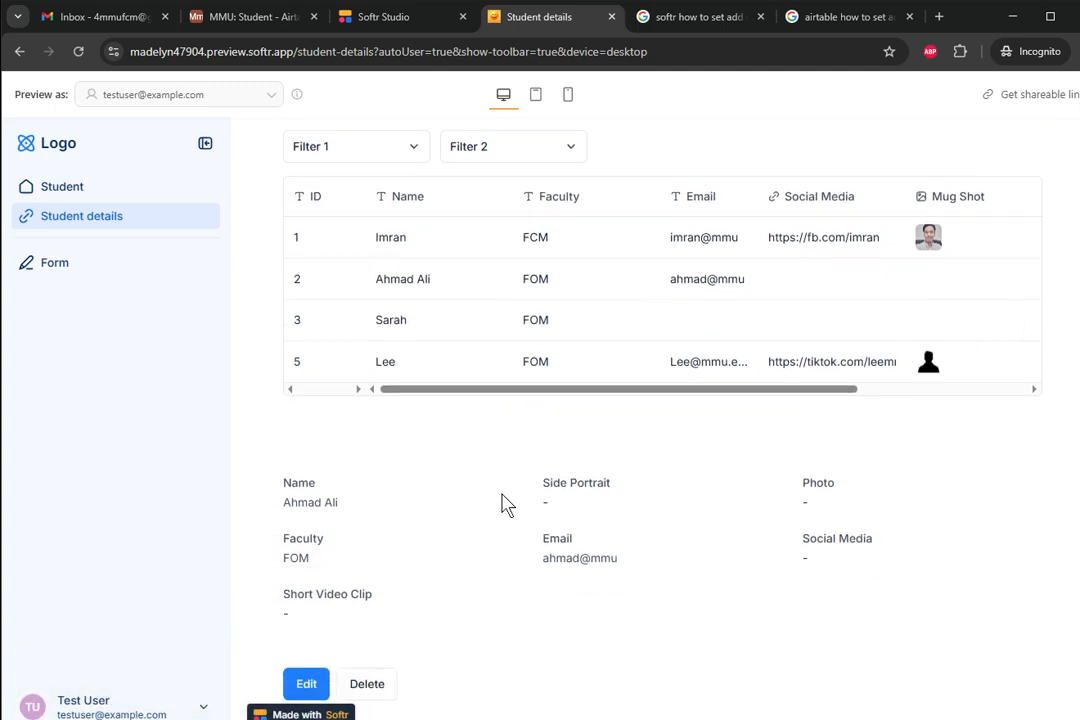
scroll(503, 505, "up", 1)
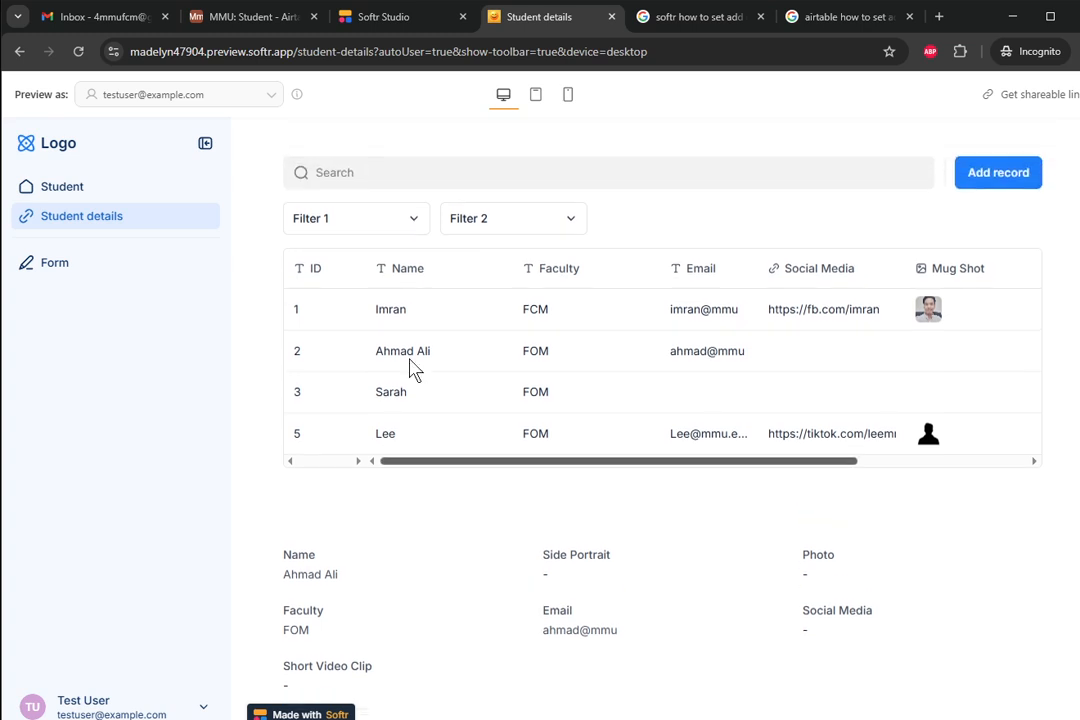
left_click(90, 188)
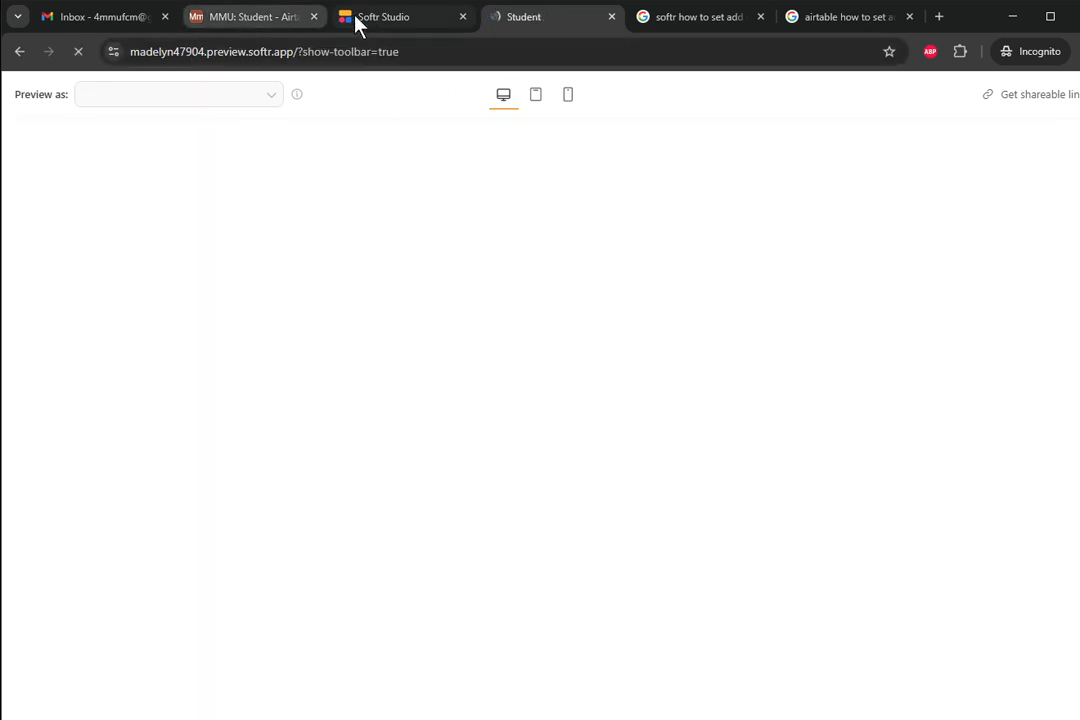
left_click(352, 18)
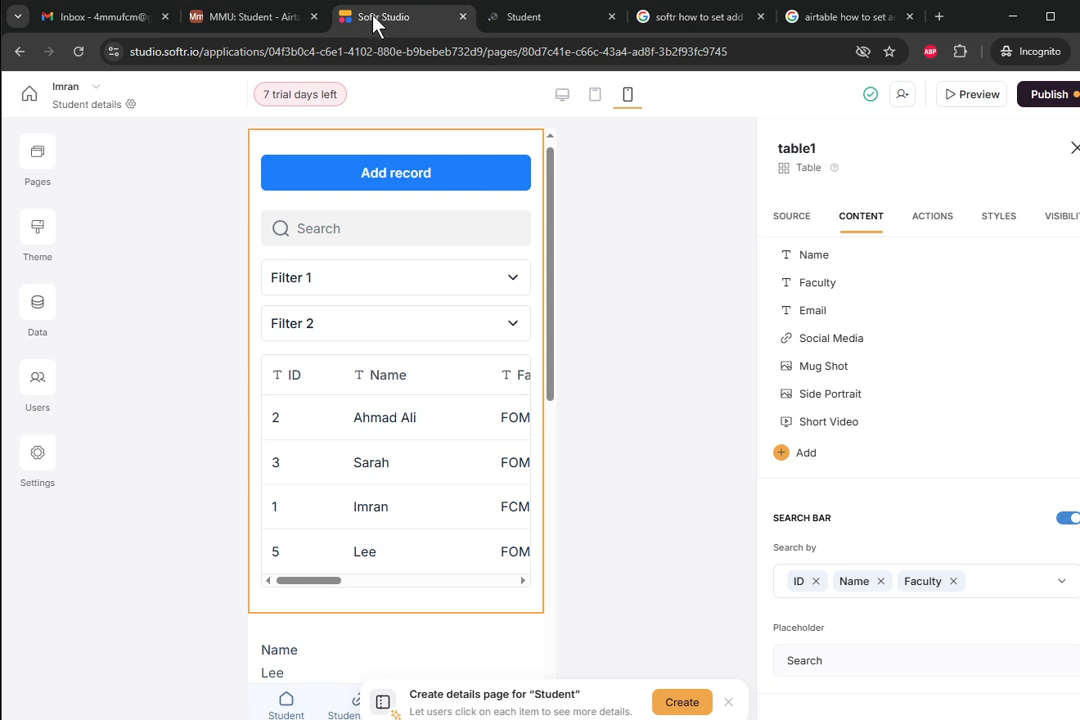
- Check table1's source (MMU base, Student table, Grid view) and switch the canvas to desktop layout
left_click(798, 216)
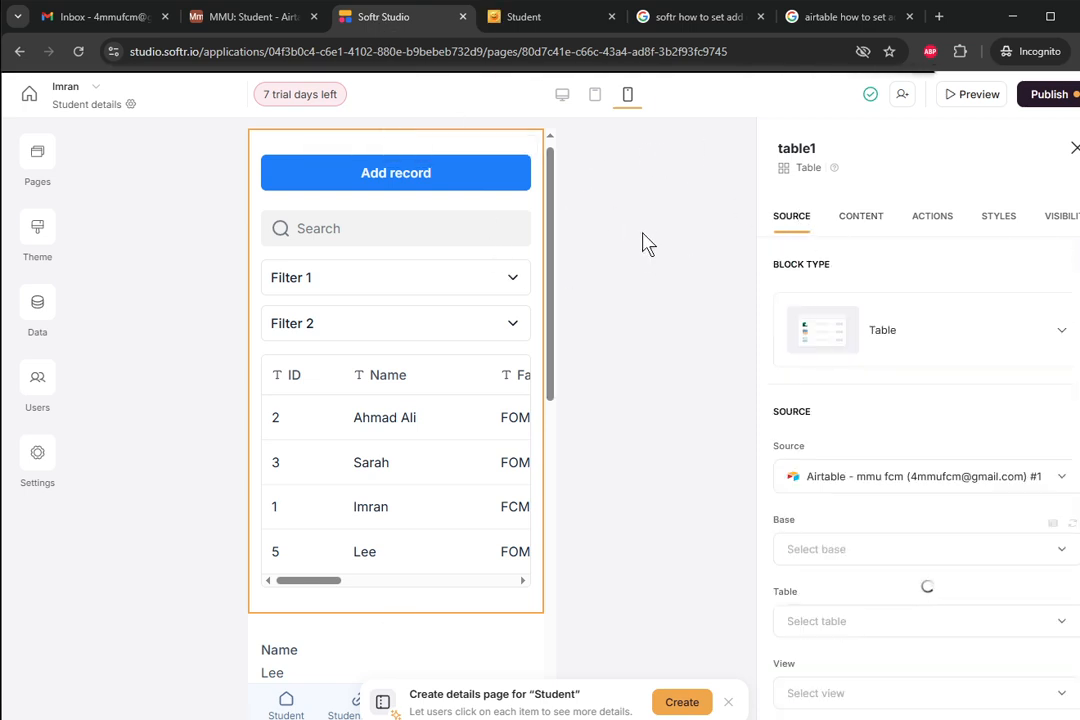
left_click(1073, 149)
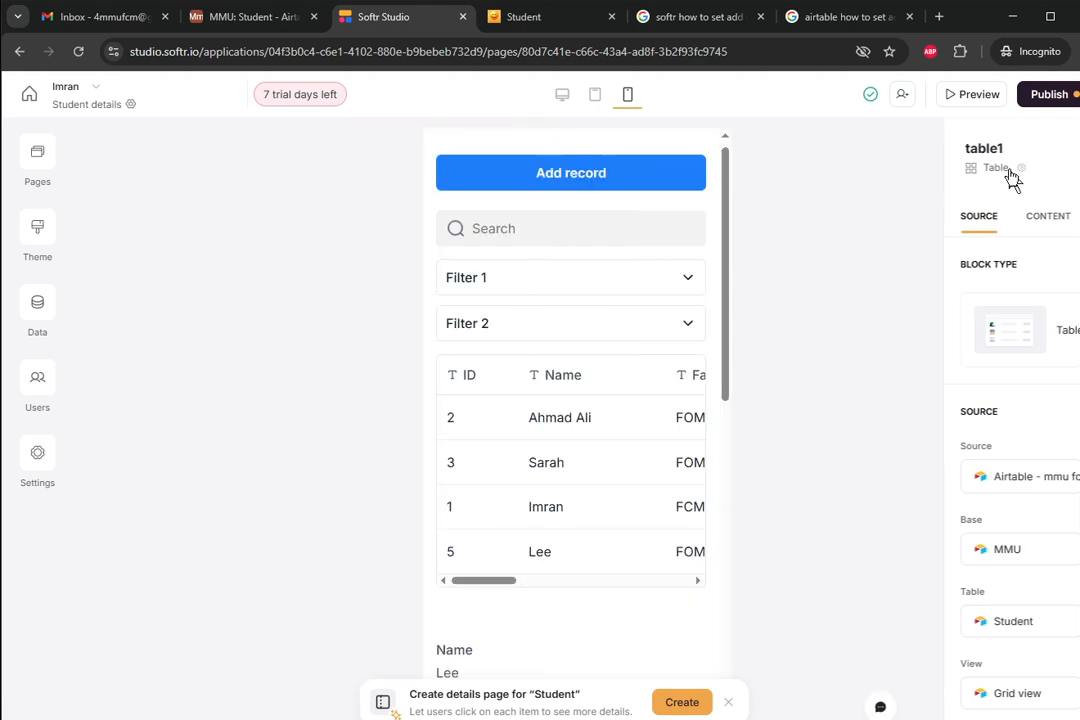
left_click(561, 95)
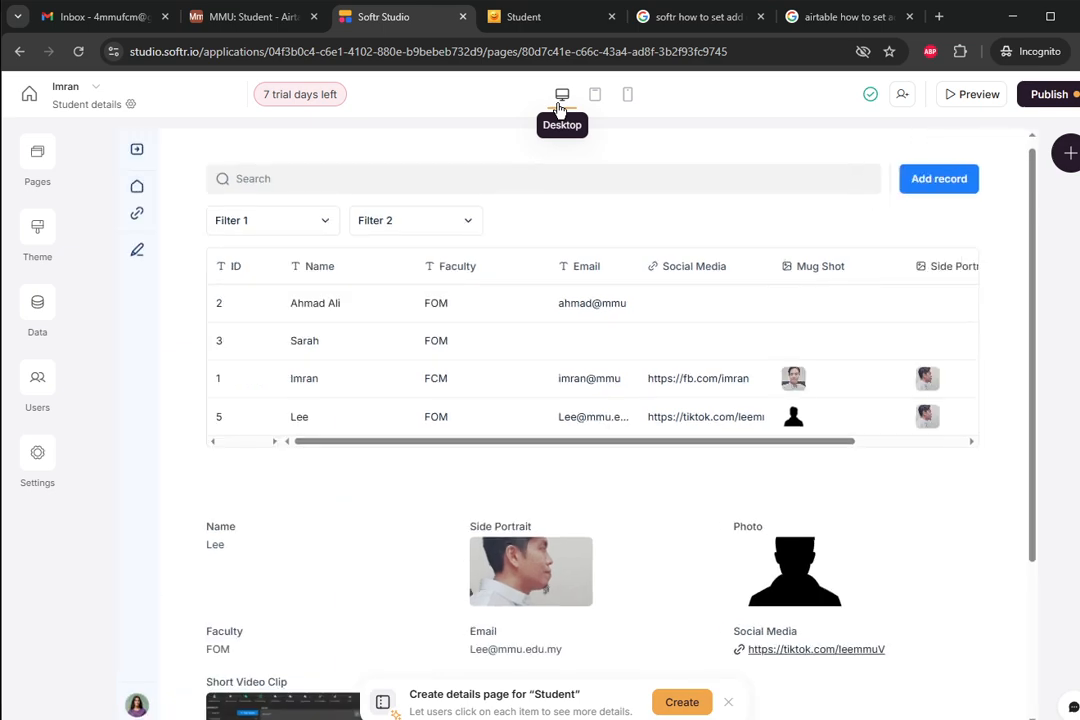
- Glance at the Pages list, then alternate selecting the item details and table blocks, ending on the table
left_click(35, 166)
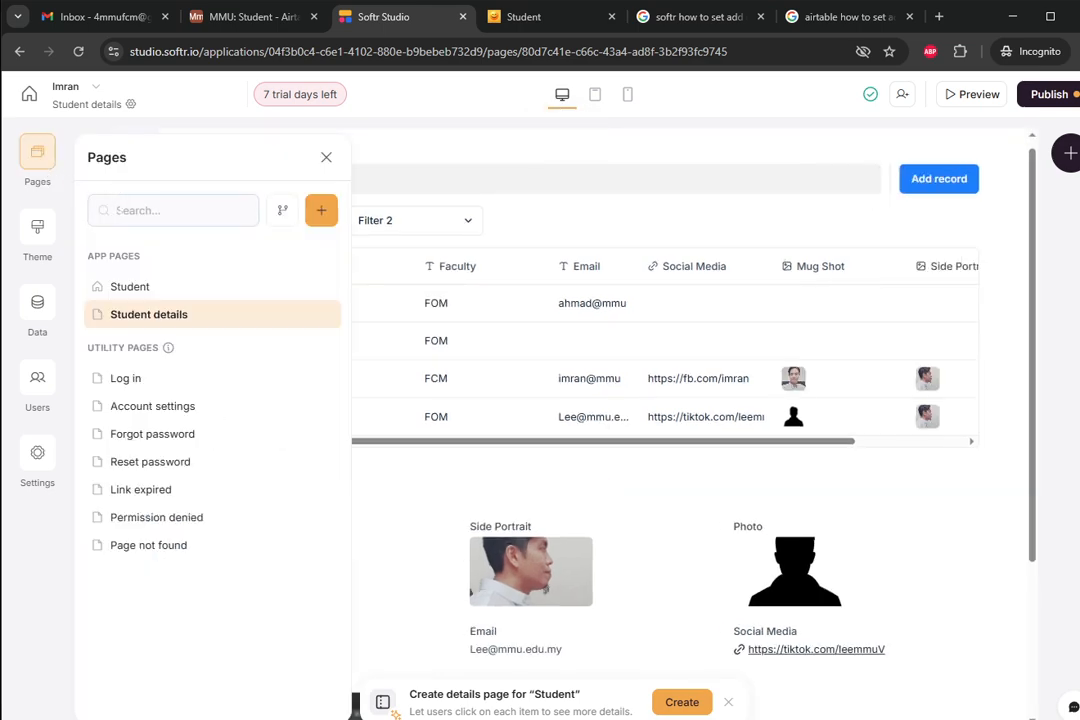
left_click(140, 316)
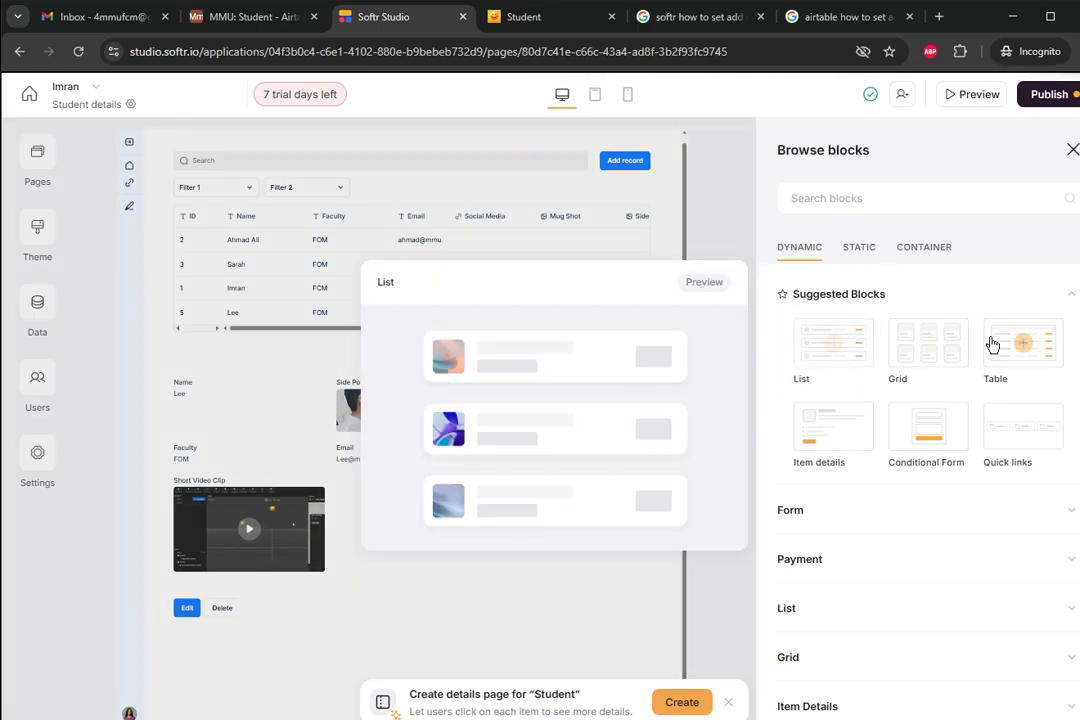
mouse_move(1027, 350)
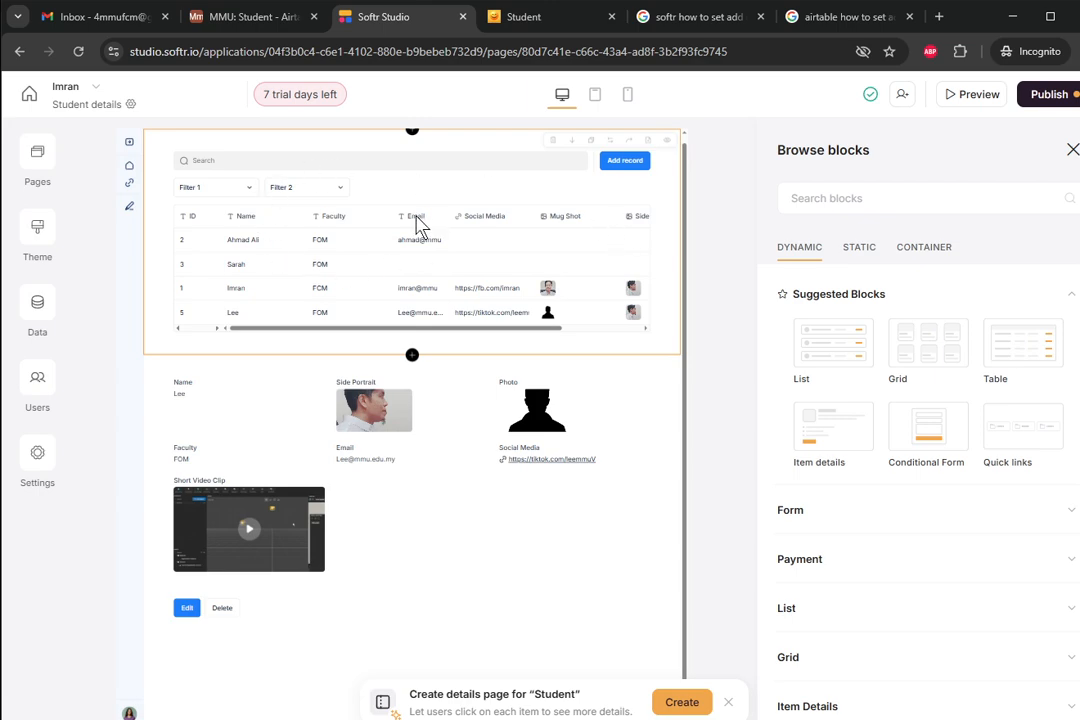
left_click(477, 436)
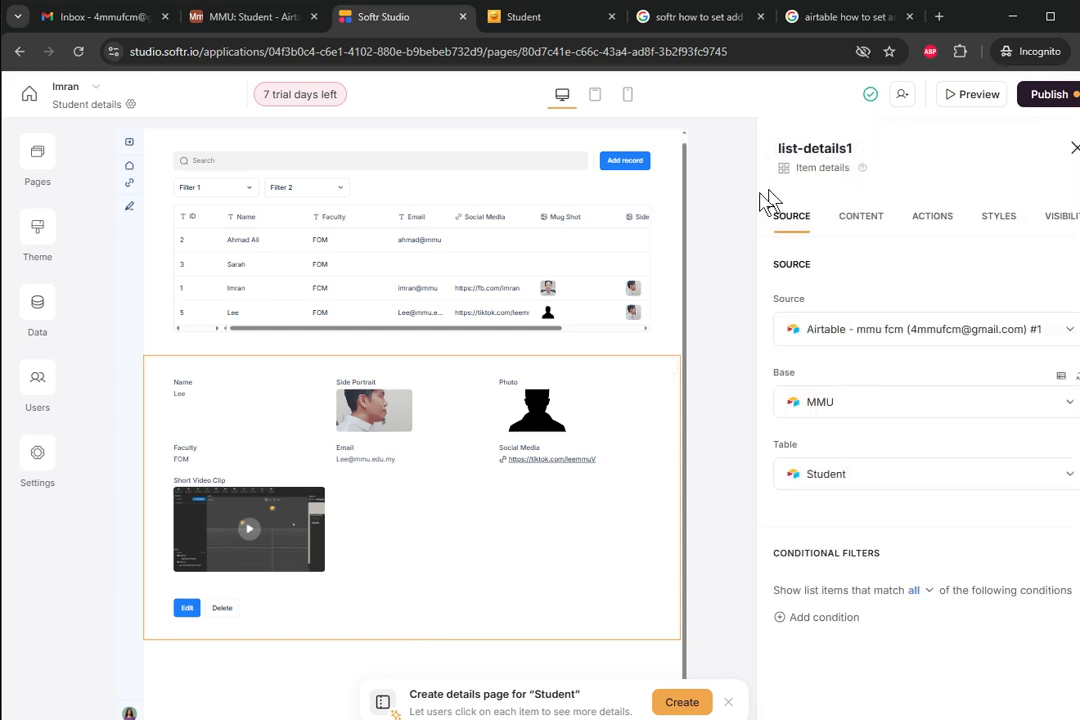
left_click(444, 255)
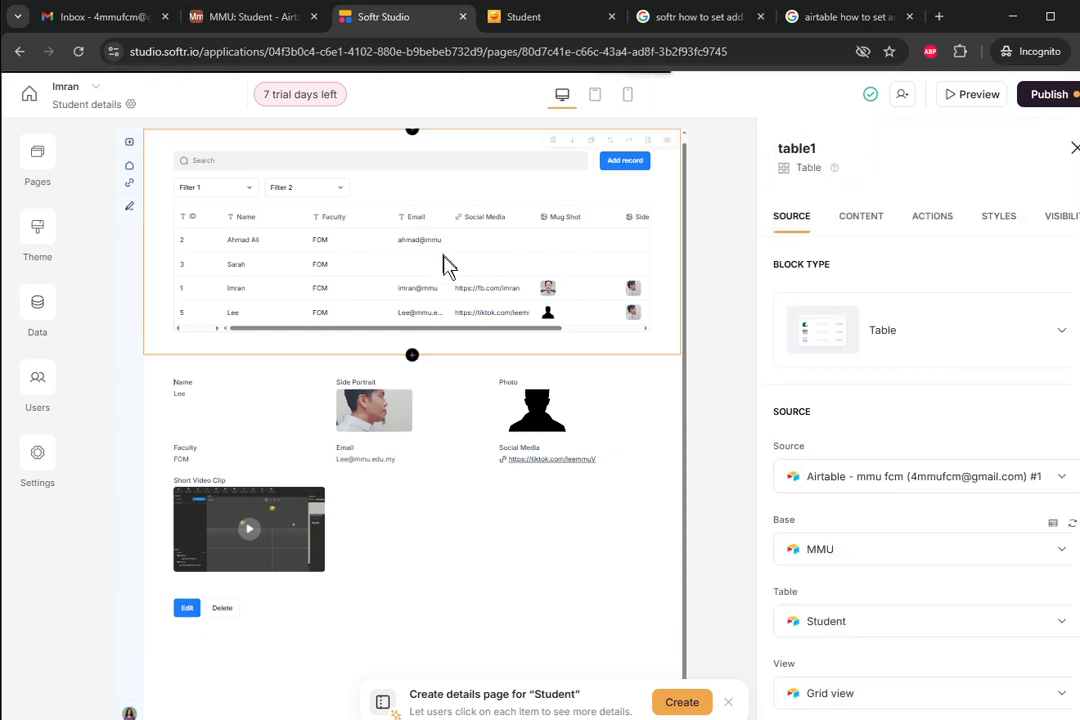
left_click(477, 420)
left_click(475, 335)
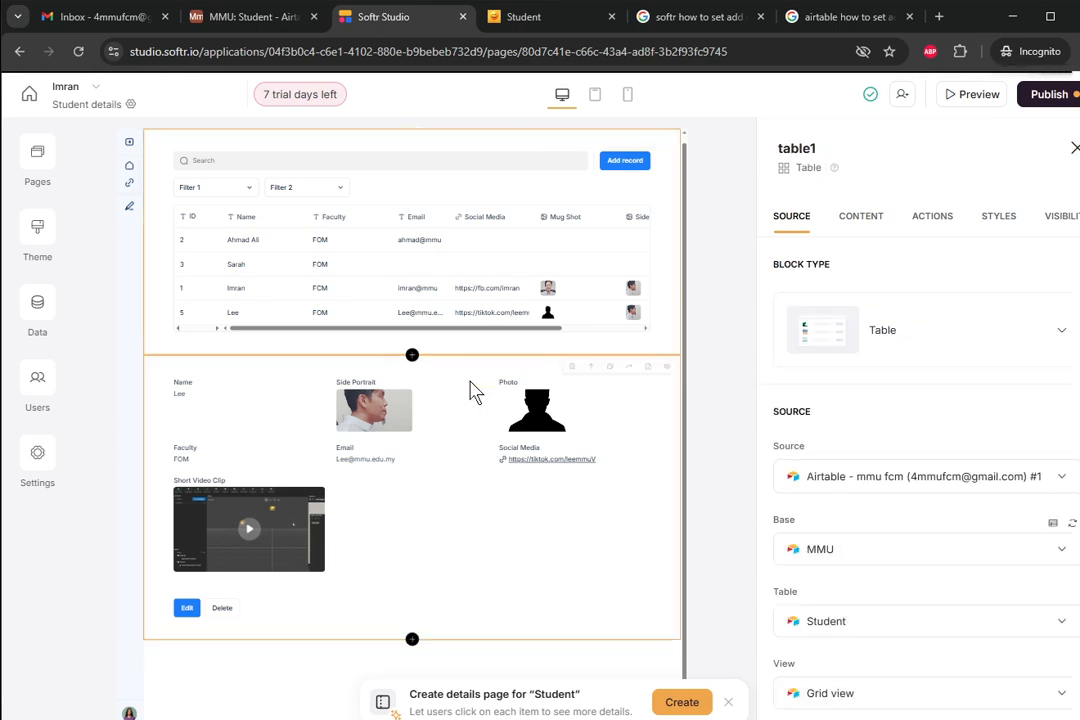
left_click(475, 388)
left_click(465, 300)
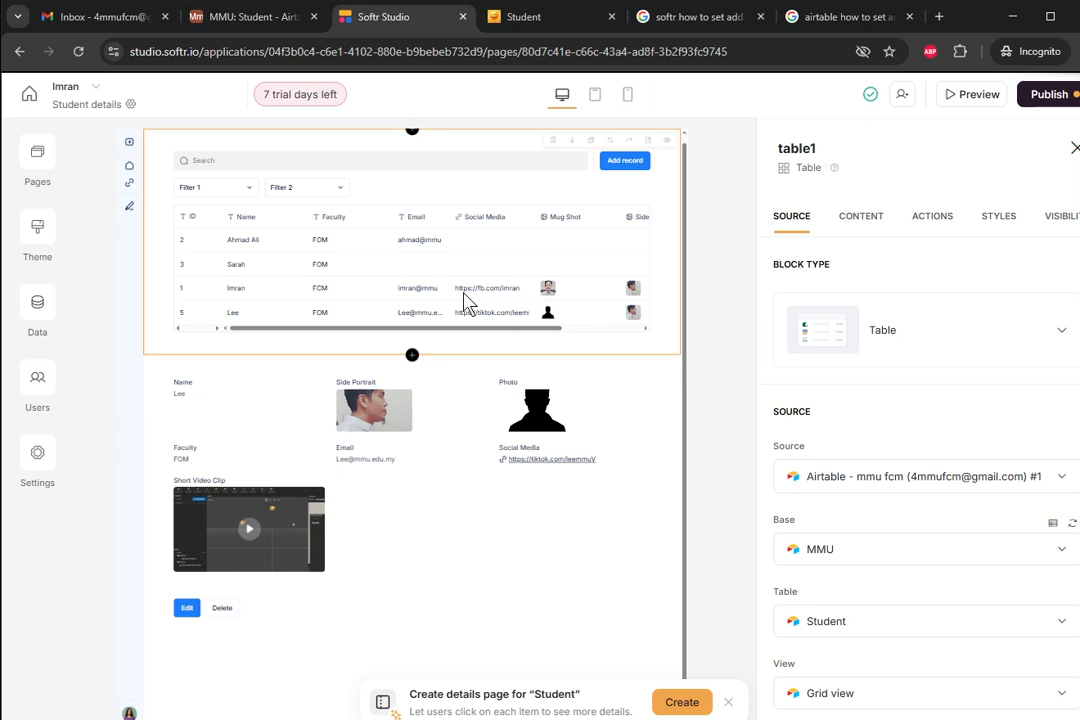